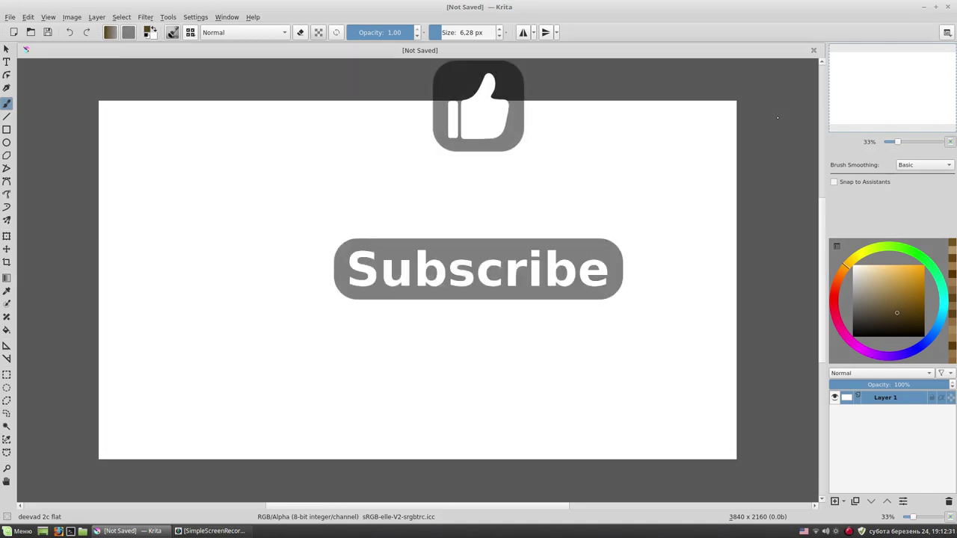
Flood-fill the blank white canvas on Layer 1 with a light grey-blue colour.
{"action": "left_click", "coordinate": [7, 330]}
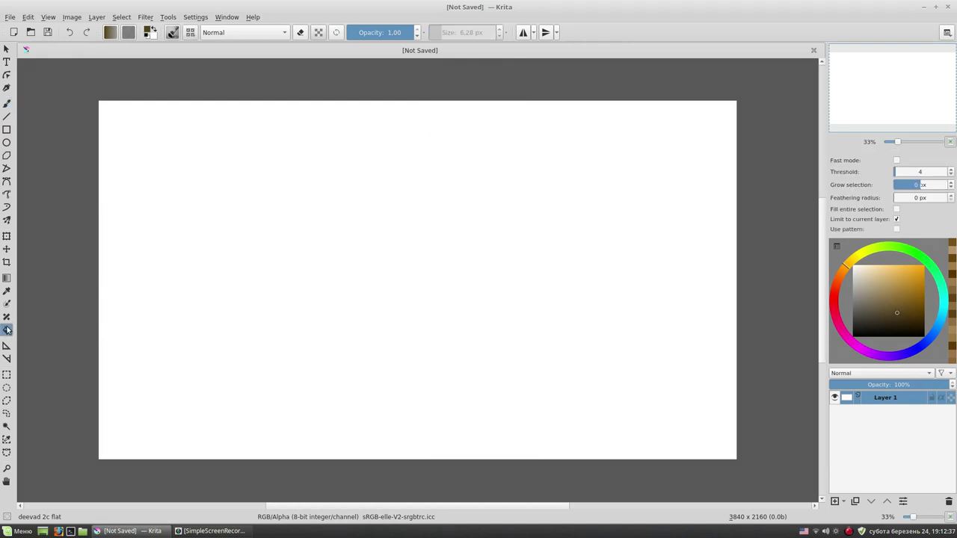
{"action": "left_click", "coordinate": [937, 330]}
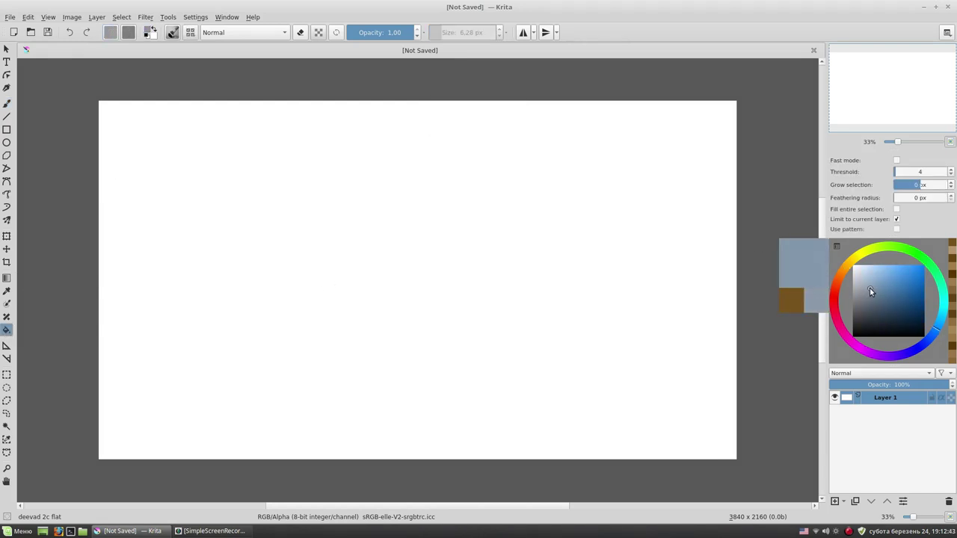
{"action": "left_click", "coordinate": [872, 280]}
{"action": "left_click", "coordinate": [626, 302]}
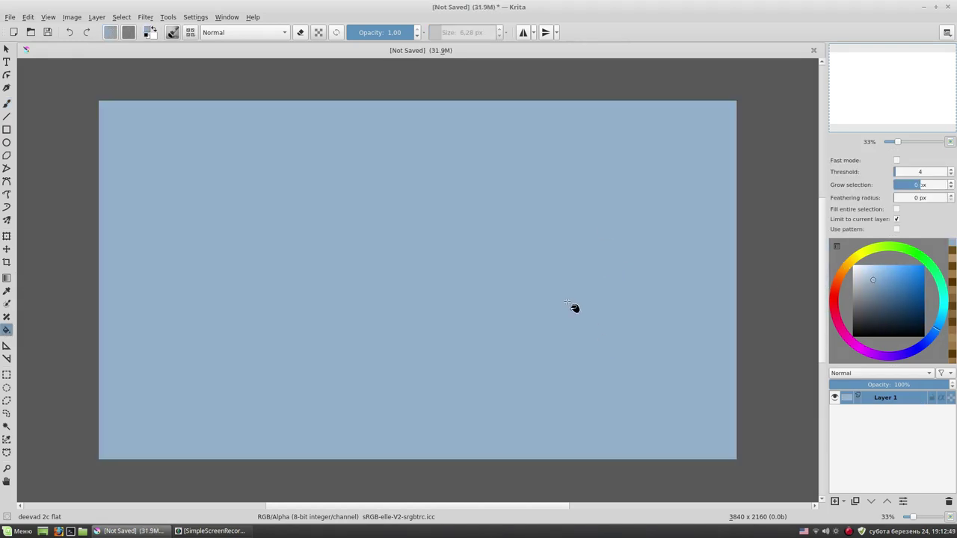
With the Texture Big brush and a darker blue, paint cloudy strokes along the right edge and top band.
{"action": "key", "text": "b"}
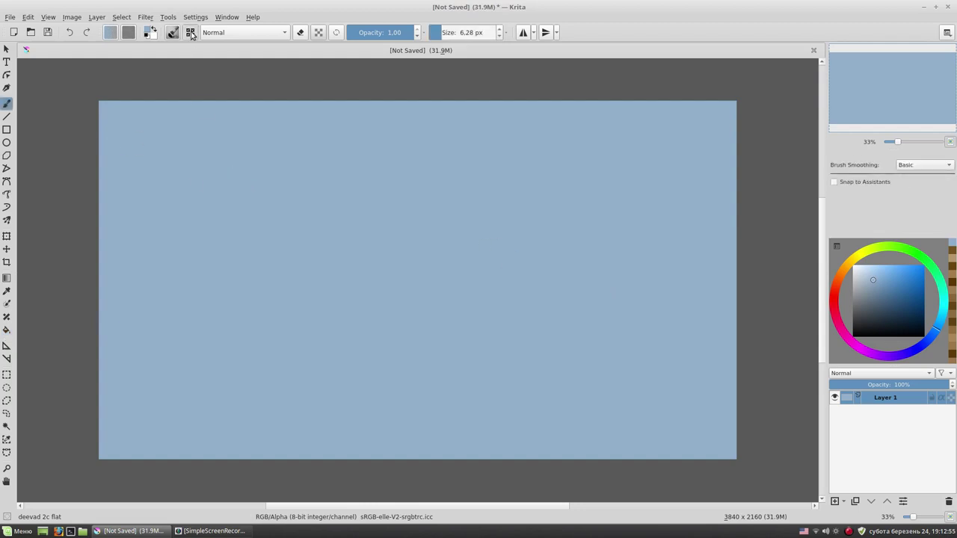
{"action": "left_click", "coordinate": [172, 33]}
{"action": "left_click", "coordinate": [308, 75]}
{"action": "left_click", "coordinate": [879, 296]}
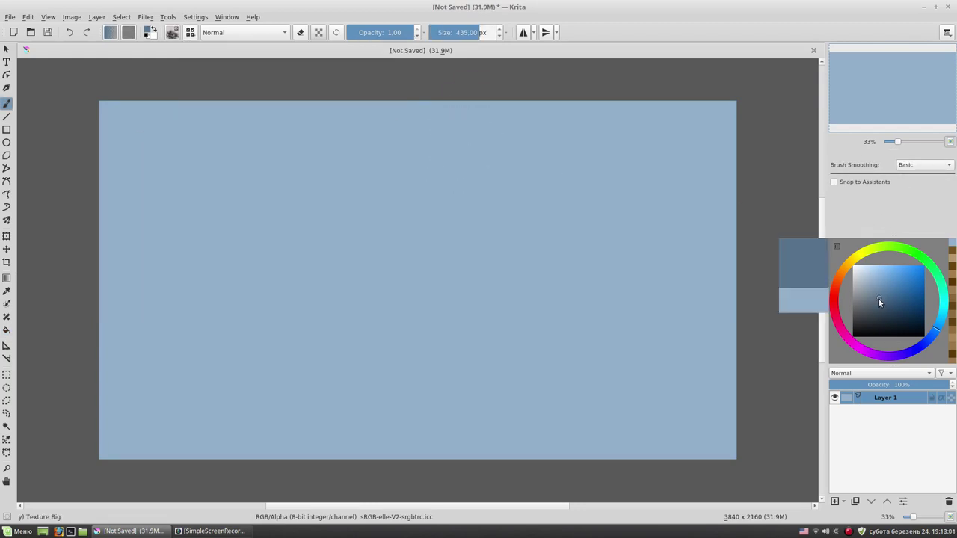
{"action": "mouse_move", "coordinate": [698, 285]}
{"action": "left_mouse_down"}
{"action": "mouse_move", "coordinate": [651, 401]}
{"action": "mouse_move", "coordinate": [651, 143]}
{"action": "left_mouse_up"}
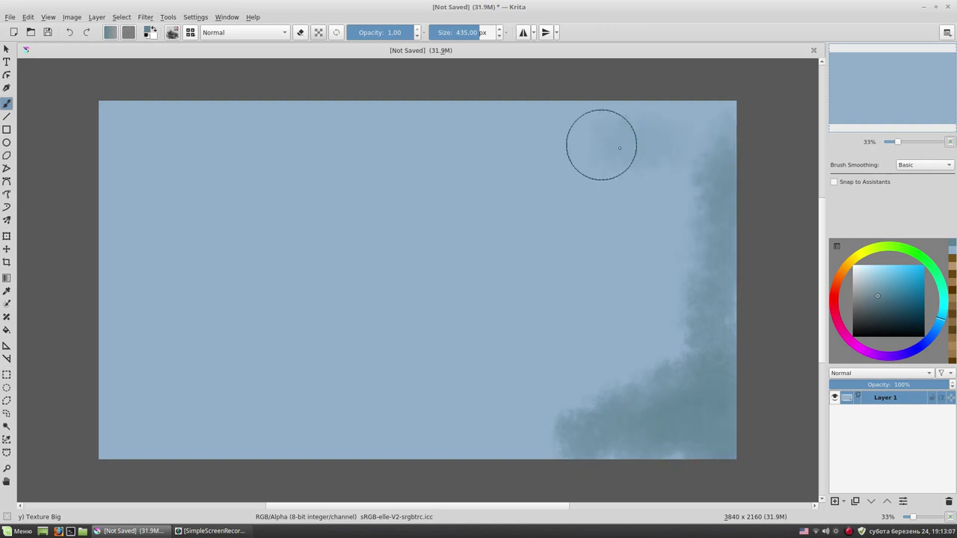
{"action": "left_click_drag", "start_coordinate": [171, 192], "coordinate": [715, 161]}
{"action": "mouse_move", "coordinate": [120, 187]}
{"action": "left_mouse_down"}
{"action": "mouse_move", "coordinate": [564, 197]}
{"action": "mouse_move", "coordinate": [703, 183]}
{"action": "left_mouse_up"}
Paint a dark pier down from the top band and darken the left and lower-left areas.
{"action": "left_click", "coordinate": [615, 242], "text": "ctrl"}
{"action": "mouse_move", "coordinate": [418, 202]}
{"action": "left_mouse_down"}
{"action": "mouse_move", "coordinate": [402, 257]}
{"action": "mouse_move", "coordinate": [401, 314]}
{"action": "mouse_move", "coordinate": [362, 214]}
{"action": "mouse_move", "coordinate": [374, 311]}
{"action": "left_mouse_up"}
{"action": "mouse_move", "coordinate": [354, 266]}
{"action": "left_mouse_down"}
{"action": "mouse_move", "coordinate": [150, 225]}
{"action": "mouse_move", "coordinate": [321, 359]}
{"action": "mouse_move", "coordinate": [250, 397]}
{"action": "mouse_move", "coordinate": [260, 411]}
{"action": "mouse_move", "coordinate": [160, 455]}
{"action": "left_mouse_up"}
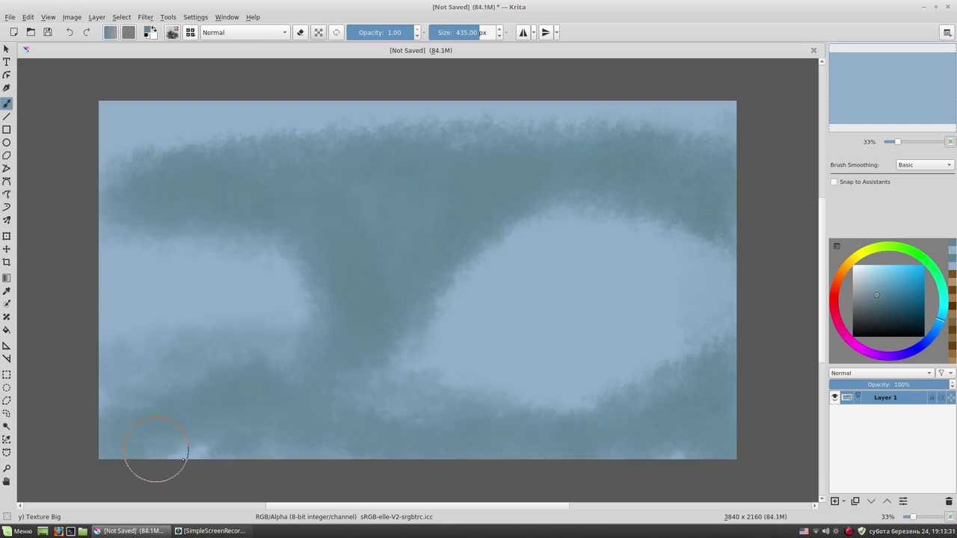
{"action": "left_click", "coordinate": [886, 303]}
{"action": "mouse_move", "coordinate": [738, 166]}
{"action": "left_mouse_down"}
{"action": "mouse_move", "coordinate": [723, 128]}
{"action": "mouse_move", "coordinate": [553, 157]}
{"action": "mouse_move", "coordinate": [374, 157]}
{"action": "left_mouse_up"}
{"action": "mouse_move", "coordinate": [596, 344]}
{"action": "left_mouse_down"}
{"action": "mouse_move", "coordinate": [691, 445]}
{"action": "mouse_move", "coordinate": [314, 466]}
{"action": "mouse_move", "coordinate": [277, 439]}
{"action": "mouse_move", "coordinate": [160, 427]}
{"action": "mouse_move", "coordinate": [143, 456]}
{"action": "left_mouse_up"}
Paint light sky along the top and centre with a roughly 315 px brush.
{"action": "left_click", "coordinate": [645, 290], "text": "ctrl"}
{"action": "left_click_drag", "start_coordinate": [559, 278], "coordinate": [523, 277]}
{"action": "mouse_move", "coordinate": [475, 123]}
{"action": "left_mouse_down"}
{"action": "mouse_move", "coordinate": [726, 96]}
{"action": "mouse_move", "coordinate": [410, 118]}
{"action": "mouse_move", "coordinate": [534, 239]}
{"action": "mouse_move", "coordinate": [651, 265]}
{"action": "left_mouse_up"}
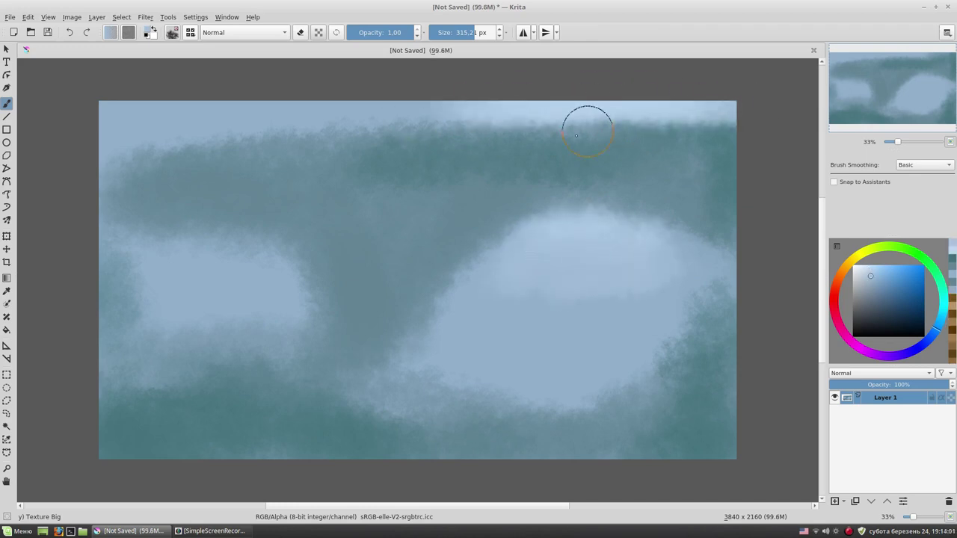
{"action": "left_click_drag", "start_coordinate": [651, 225], "coordinate": [609, 217]}
Extend the dark top band to the left edge and paint a thick diagonal central pier.
{"action": "left_click", "coordinate": [568, 164], "text": "ctrl"}
{"action": "mouse_move", "coordinate": [556, 141]}
{"action": "left_mouse_down"}
{"action": "mouse_move", "coordinate": [700, 142]}
{"action": "mouse_move", "coordinate": [224, 159]}
{"action": "left_mouse_up"}
{"action": "left_click_drag", "start_coordinate": [658, 161], "coordinate": [732, 175]}
{"action": "left_click_drag", "start_coordinate": [228, 158], "coordinate": [185, 189]}
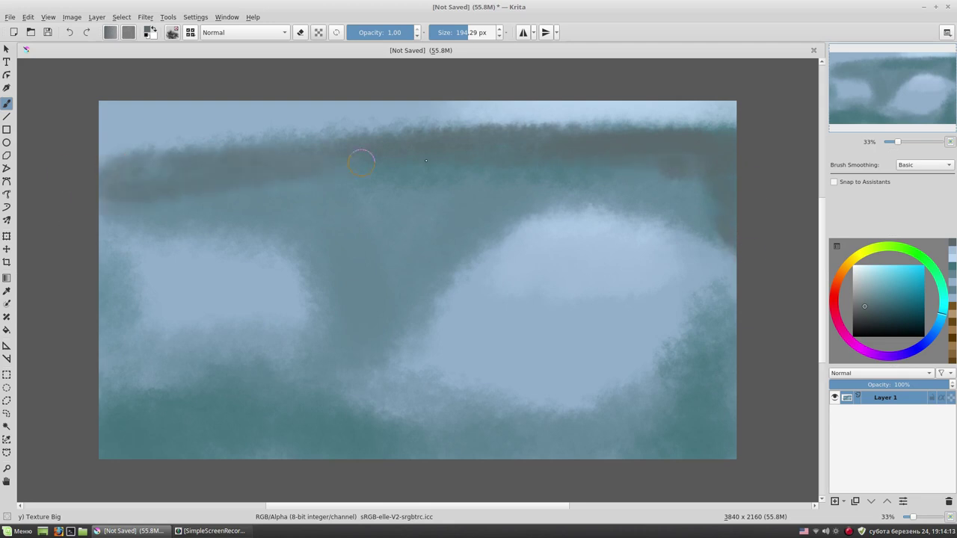
{"action": "left_click_drag", "start_coordinate": [437, 288], "coordinate": [400, 378]}
{"action": "mouse_move", "coordinate": [430, 269]}
{"action": "left_mouse_down"}
{"action": "mouse_move", "coordinate": [394, 393]}
{"action": "mouse_move", "coordinate": [404, 352]}
{"action": "mouse_move", "coordinate": [448, 276]}
{"action": "left_mouse_up"}
Paint a warm orange-brown stroke at the pier base and a light grey-brown band along the bottom.
{"action": "left_click", "coordinate": [888, 305]}
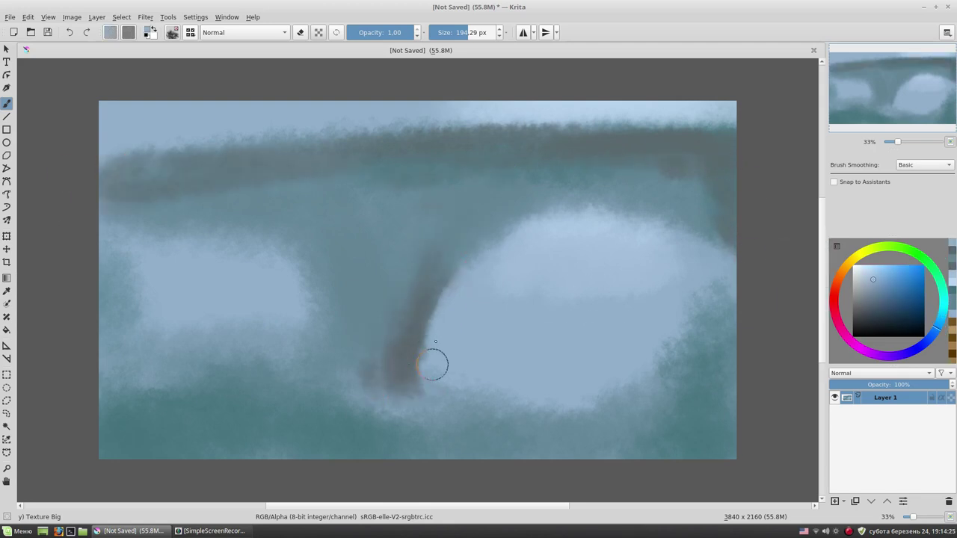
{"action": "left_click_drag", "start_coordinate": [880, 281], "coordinate": [865, 294]}
{"action": "left_click_drag", "start_coordinate": [318, 385], "coordinate": [405, 410]}
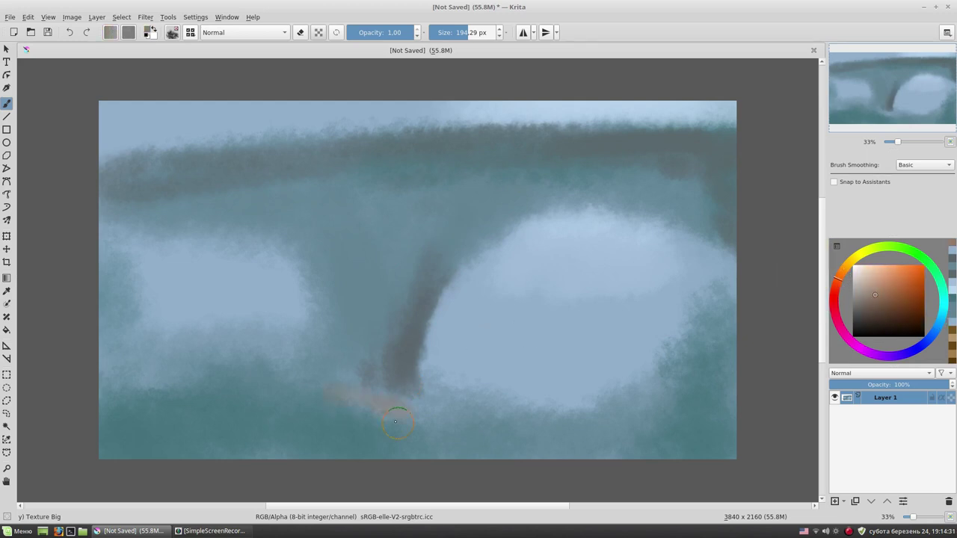
{"action": "left_click_drag", "start_coordinate": [104, 407], "coordinate": [240, 419]}
{"action": "mouse_move", "coordinate": [120, 423]}
{"action": "left_mouse_down"}
{"action": "mouse_move", "coordinate": [224, 455]}
{"action": "mouse_move", "coordinate": [329, 407]}
{"action": "mouse_move", "coordinate": [520, 408]}
{"action": "mouse_move", "coordinate": [571, 384]}
{"action": "left_mouse_up"}
Lighten the area right of the pier and bottom-right, and add dark grey strokes under the bridge.
{"action": "left_click", "coordinate": [452, 369], "text": "ctrl"}
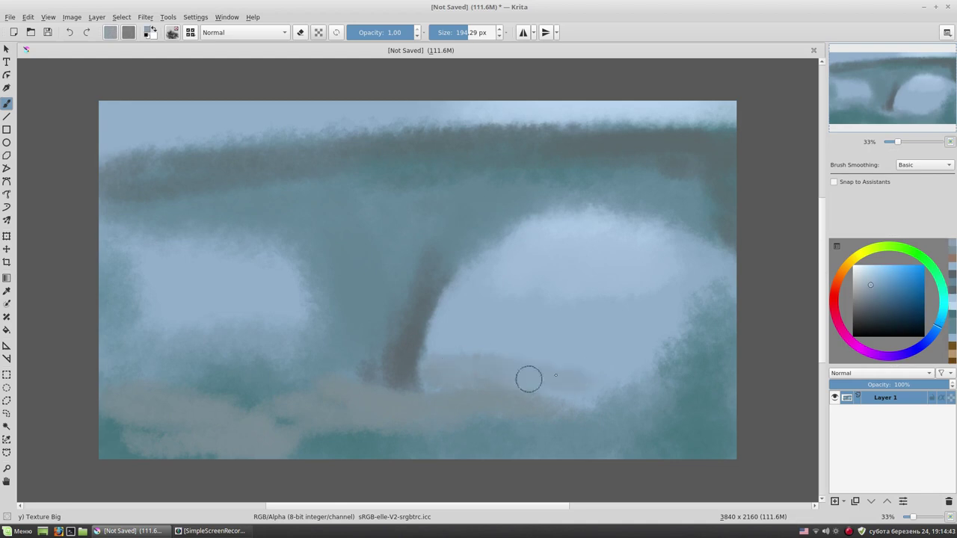
{"action": "left_click", "coordinate": [205, 426], "text": "ctrl"}
{"action": "mouse_move", "coordinate": [651, 449]}
{"action": "left_mouse_down"}
{"action": "mouse_move", "coordinate": [743, 421]}
{"action": "mouse_move", "coordinate": [688, 408]}
{"action": "mouse_move", "coordinate": [725, 378]}
{"action": "left_mouse_up"}
{"action": "key", "text": "bracketright"}
{"action": "key", "text": "bracketright"}
{"action": "key", "text": "bracketright"}
{"action": "key", "text": "k"}
{"action": "key", "text": "bracketleft"}
{"action": "key", "text": "bracketleft"}
{"action": "key", "text": "bracketleft"}
{"action": "mouse_move", "coordinate": [557, 149]}
{"action": "left_mouse_down"}
{"action": "mouse_move", "coordinate": [733, 145]}
{"action": "mouse_move", "coordinate": [633, 178]}
{"action": "mouse_move", "coordinate": [684, 198]}
{"action": "mouse_move", "coordinate": [533, 188]}
{"action": "left_mouse_up"}
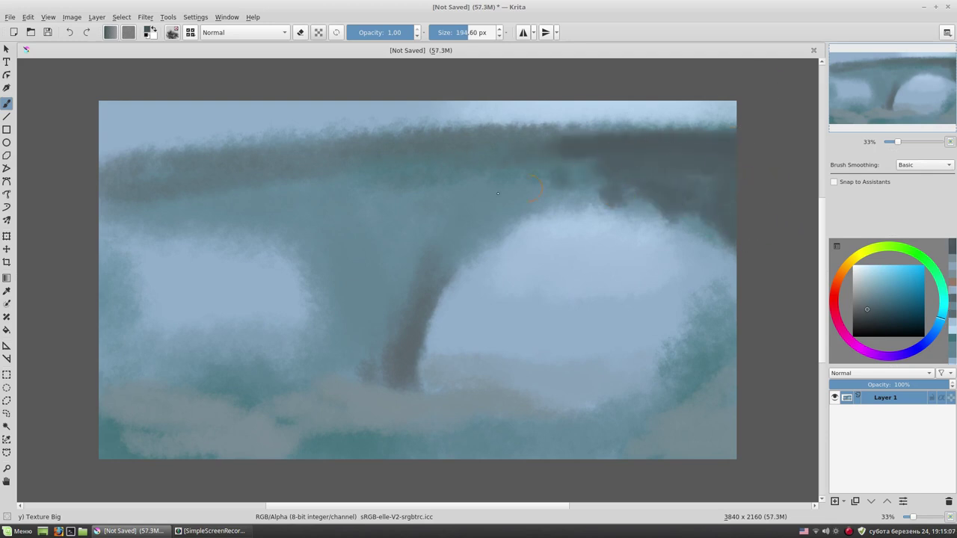
{"action": "key", "text": "minus"}
{"action": "key", "text": "minus"}
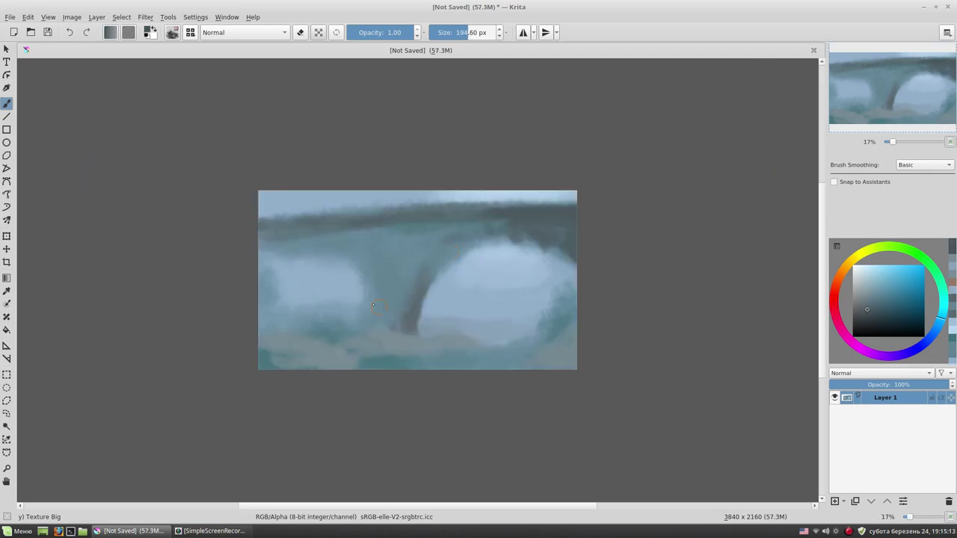
Repaint the top-left band and left cloud area in cyan-teal, then darken them with deeper teal.
{"action": "key", "text": "bracketright"}
{"action": "left_click", "coordinate": [944, 307]}
{"action": "left_click", "coordinate": [887, 300]}
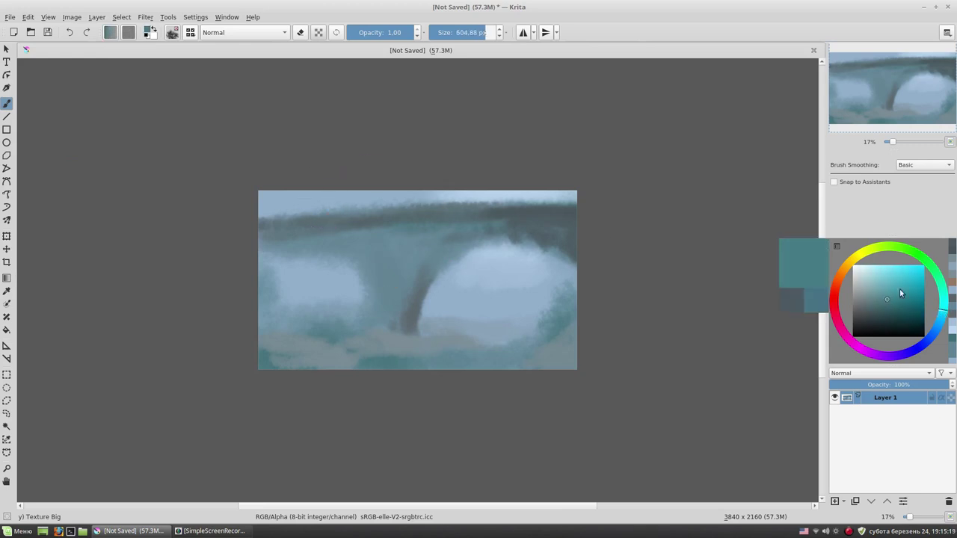
{"action": "left_click_drag", "start_coordinate": [261, 200], "coordinate": [433, 186]}
{"action": "mouse_move", "coordinate": [287, 277]}
{"action": "left_mouse_down"}
{"action": "mouse_move", "coordinate": [250, 299]}
{"action": "mouse_move", "coordinate": [310, 298]}
{"action": "left_mouse_up"}
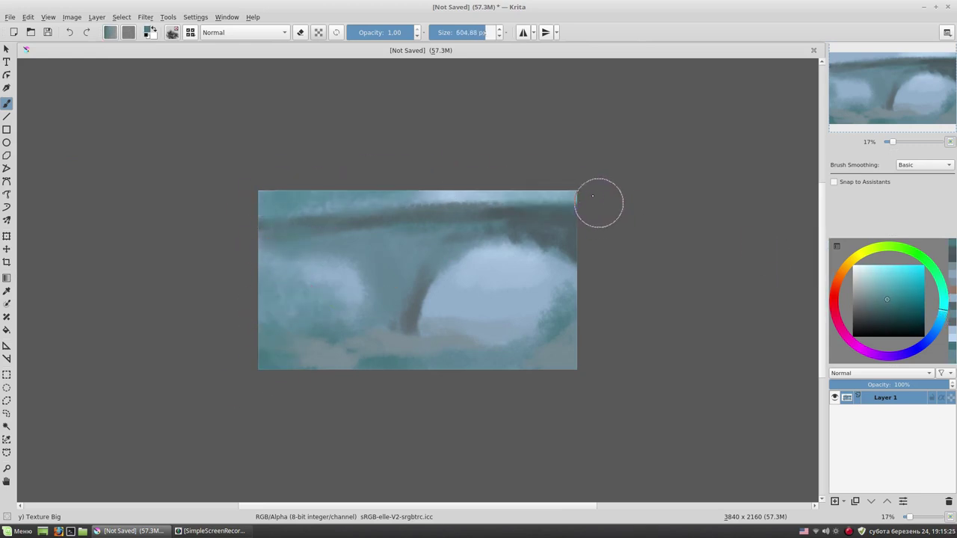
{"action": "left_click", "coordinate": [888, 315]}
{"action": "mouse_move", "coordinate": [252, 214]}
{"action": "left_mouse_down"}
{"action": "mouse_move", "coordinate": [246, 274]}
{"action": "mouse_move", "coordinate": [269, 377]}
{"action": "left_mouse_up"}
Darken the area below the top band and the pier with sampled teal at about 226 px.
{"action": "key", "text": "plus"}
{"action": "key", "text": "bracketleft"}
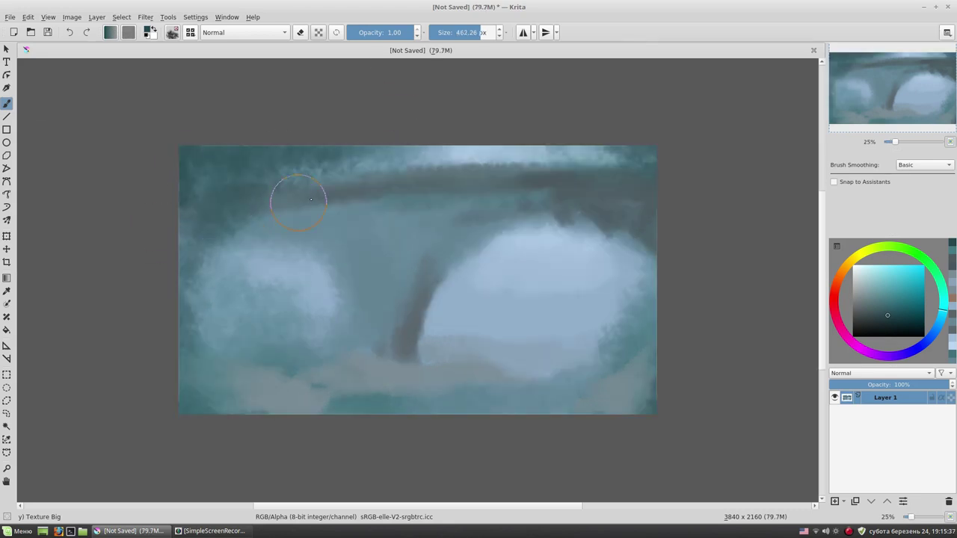
{"action": "left_click", "coordinate": [255, 192], "text": "ctrl"}
{"action": "key", "text": "bracketleft"}
{"action": "mouse_move", "coordinate": [192, 199]}
{"action": "left_mouse_down"}
{"action": "mouse_move", "coordinate": [346, 243]}
{"action": "mouse_move", "coordinate": [381, 357]}
{"action": "left_mouse_up"}
{"action": "left_click", "coordinate": [359, 235], "text": "ctrl"}
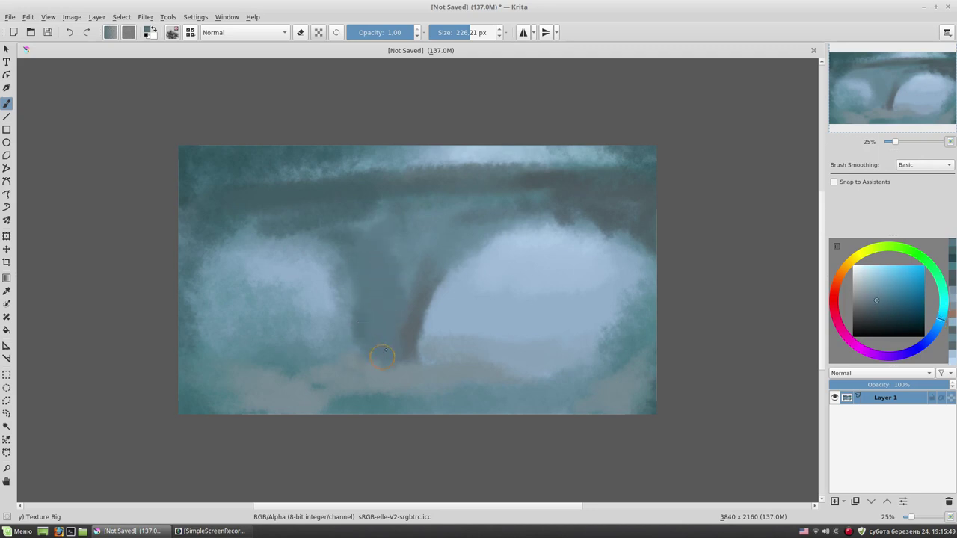
Paint dark strokes across the lower left with a roughly 104 px brush.
{"action": "key", "text": "bracketleft"}
{"action": "left_click", "coordinate": [323, 410], "text": "ctrl"}
{"action": "mouse_move", "coordinate": [184, 312]}
{"action": "left_mouse_down"}
{"action": "mouse_move", "coordinate": [309, 352]}
{"action": "mouse_move", "coordinate": [239, 342]}
{"action": "mouse_move", "coordinate": [344, 357]}
{"action": "left_mouse_up"}
{"action": "left_click", "coordinate": [277, 411], "text": "ctrl"}
Paint dark strokes in the lower right and add pale strokes over them.
{"action": "left_click", "coordinate": [429, 403], "text": "ctrl"}
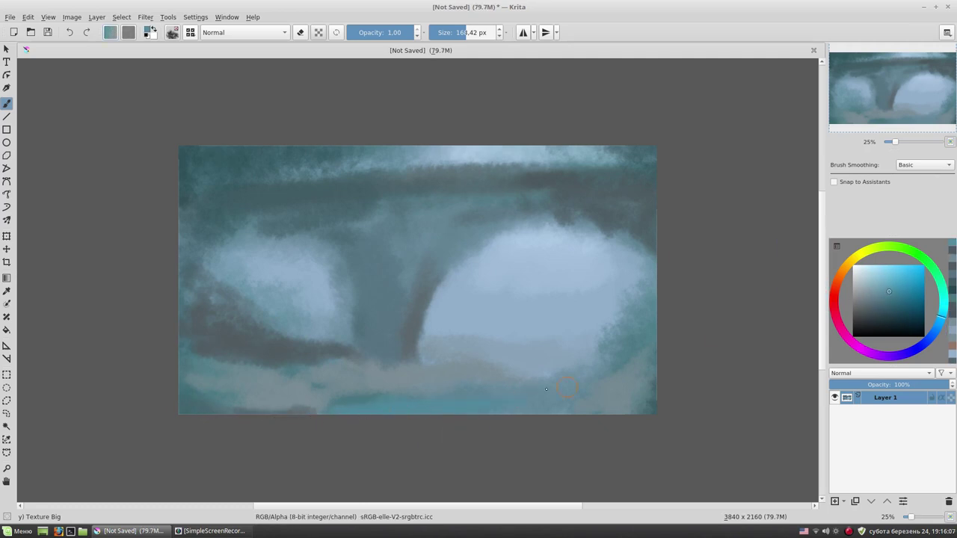
{"action": "left_click", "coordinate": [636, 411], "text": "ctrl"}
{"action": "mouse_move", "coordinate": [632, 404]}
{"action": "left_mouse_down"}
{"action": "mouse_move", "coordinate": [541, 412]}
{"action": "mouse_move", "coordinate": [643, 377]}
{"action": "left_mouse_up"}
{"action": "left_click", "coordinate": [632, 386], "text": "ctrl"}
{"action": "key", "text": "plus"}
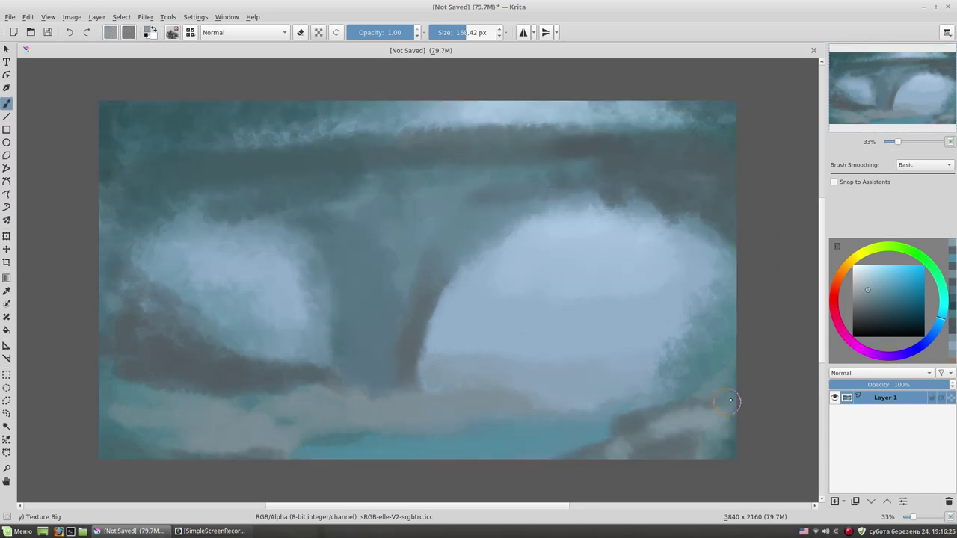
{"action": "right_click", "coordinate": [559, 212]}
{"action": "left_click", "coordinate": [611, 324]}
With the deevad 2c flat brush, draw the dark arch top edge and its curve down to the base.
{"action": "left_click", "coordinate": [644, 446]}
{"action": "left_click", "coordinate": [510, 173]}
{"action": "left_click", "coordinate": [589, 141], "text": "ctrl"}
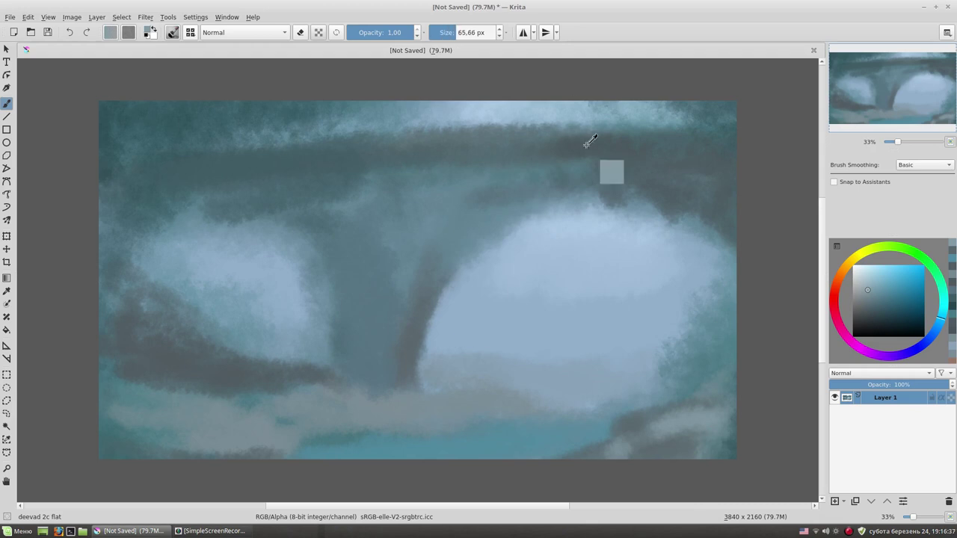
{"action": "mouse_move", "coordinate": [599, 196]}
{"action": "left_mouse_down"}
{"action": "mouse_move", "coordinate": [485, 236]}
{"action": "mouse_move", "coordinate": [545, 200]}
{"action": "mouse_move", "coordinate": [601, 193]}
{"action": "left_mouse_up"}
{"action": "left_click", "coordinate": [516, 219], "text": "ctrl"}
{"action": "left_click", "coordinate": [875, 311]}
{"action": "left_click_drag", "start_coordinate": [491, 237], "coordinate": [423, 359]}
{"action": "left_click_drag", "start_coordinate": [589, 198], "coordinate": [654, 205]}
Darken the paint along the arch curve.
{"action": "left_click", "coordinate": [514, 202], "text": "ctrl"}
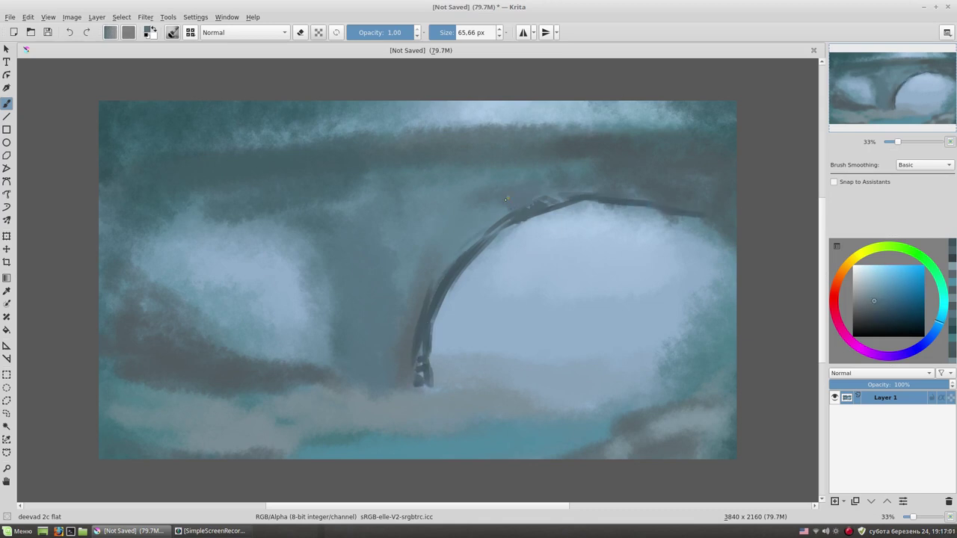
{"action": "left_click", "coordinate": [434, 307], "text": "ctrl"}
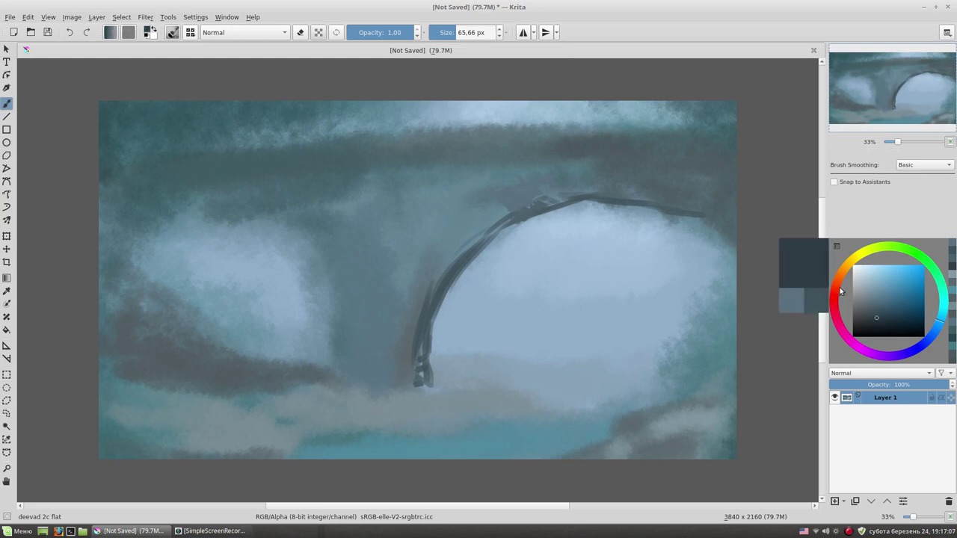
{"action": "left_click_drag", "start_coordinate": [436, 291], "coordinate": [431, 308]}
{"action": "left_click_drag", "start_coordinate": [445, 275], "coordinate": [463, 258]}
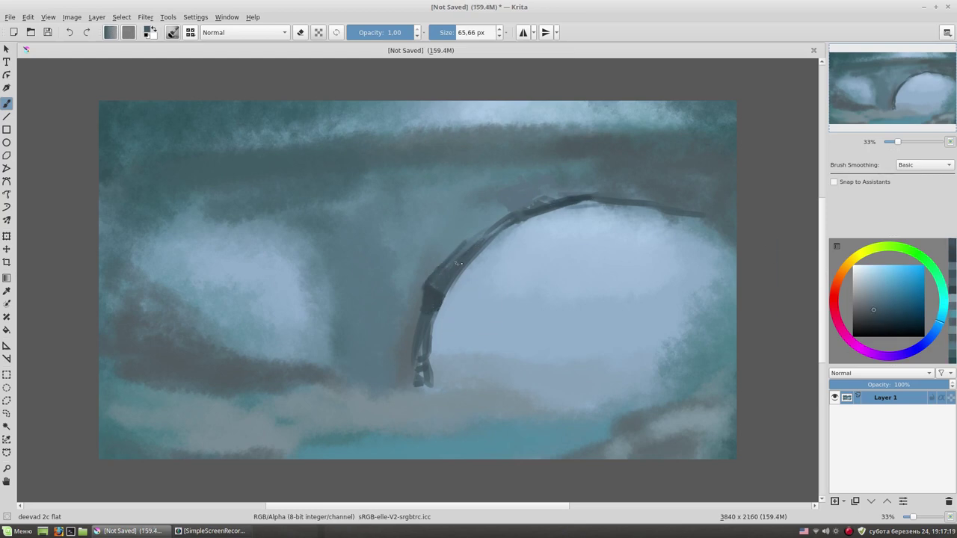
{"action": "left_click", "coordinate": [423, 273], "text": "ctrl"}
Draw the left pier's curved edge with hatching and darken the base of the right pier.
{"action": "mouse_move", "coordinate": [313, 235]}
{"action": "left_mouse_down"}
{"action": "mouse_move", "coordinate": [347, 362]}
{"action": "mouse_move", "coordinate": [374, 382]}
{"action": "left_mouse_up"}
{"action": "left_click_drag", "start_coordinate": [366, 325], "coordinate": [399, 384]}
{"action": "left_click_drag", "start_coordinate": [391, 346], "coordinate": [389, 367]}
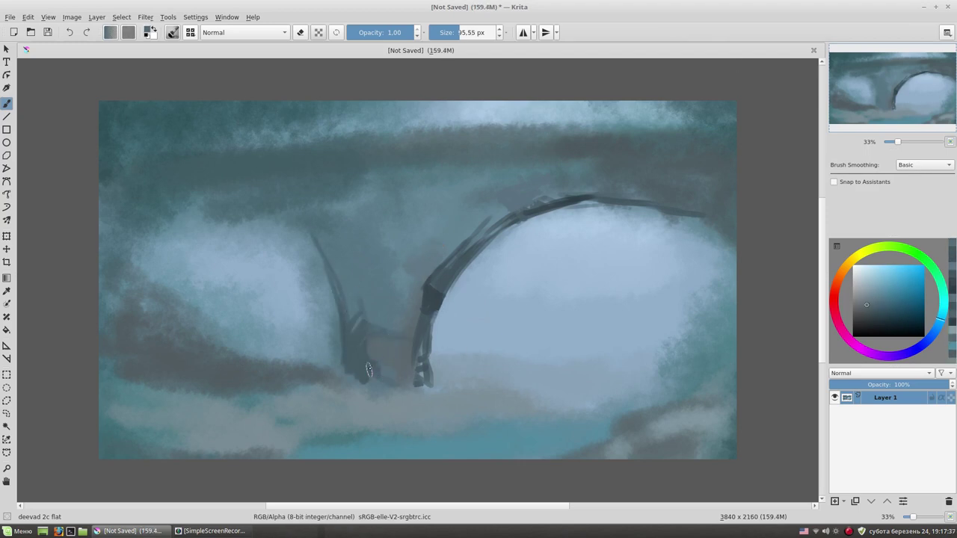
{"action": "left_click", "coordinate": [871, 313]}
{"action": "mouse_move", "coordinate": [422, 351]}
{"action": "left_mouse_down"}
{"action": "mouse_move", "coordinate": [417, 338]}
{"action": "mouse_move", "coordinate": [409, 374]}
{"action": "left_mouse_up"}
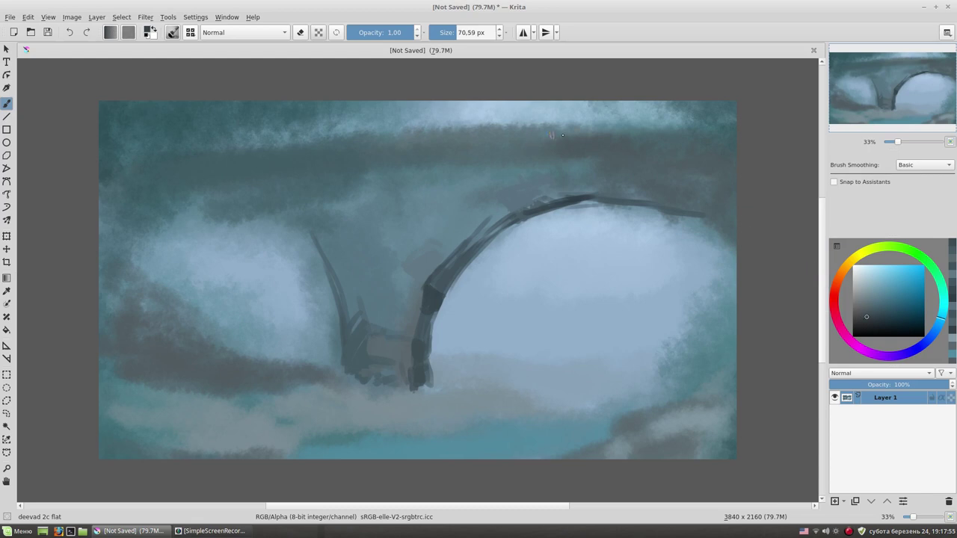
Draw a long dark deck line across the top, extending to the left edge.
{"action": "left_click_drag", "start_coordinate": [396, 138], "coordinate": [555, 127]}
{"action": "mouse_move", "coordinate": [441, 136]}
{"action": "left_mouse_down"}
{"action": "mouse_move", "coordinate": [680, 122]}
{"action": "mouse_move", "coordinate": [515, 138]}
{"action": "left_mouse_up"}
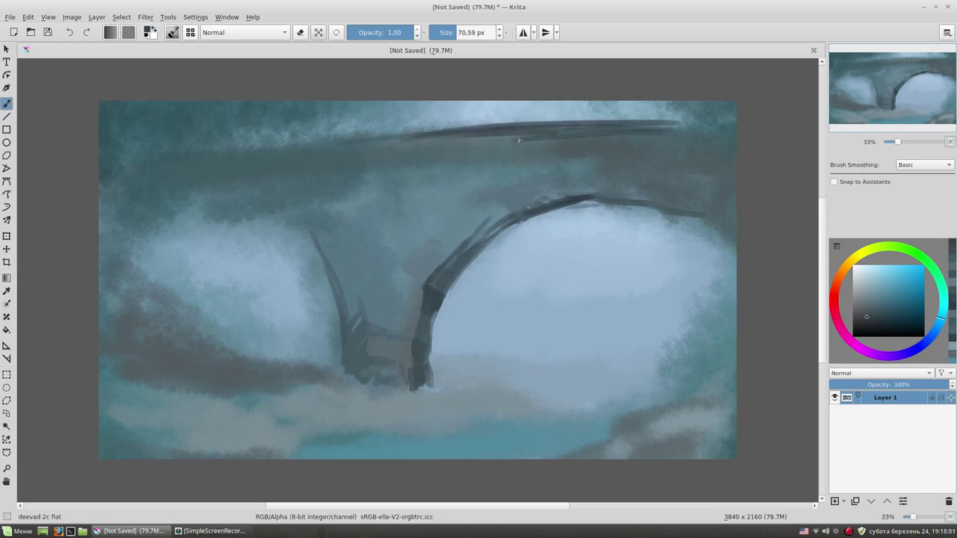
{"action": "left_click_drag", "start_coordinate": [343, 147], "coordinate": [104, 170]}
{"action": "left_click", "coordinate": [600, 160], "text": "ctrl"}
Extend the top beam rightward, lighten the left arch leg, and add dark marks under the bridge.
{"action": "mouse_move", "coordinate": [545, 141]}
{"action": "left_mouse_down"}
{"action": "mouse_move", "coordinate": [557, 147]}
{"action": "mouse_move", "coordinate": [532, 158]}
{"action": "left_mouse_up"}
{"action": "left_click_drag", "start_coordinate": [649, 121], "coordinate": [710, 124]}
{"action": "left_click", "coordinate": [307, 282], "text": "ctrl"}
{"action": "left_click_drag", "start_coordinate": [290, 236], "coordinate": [317, 299]}
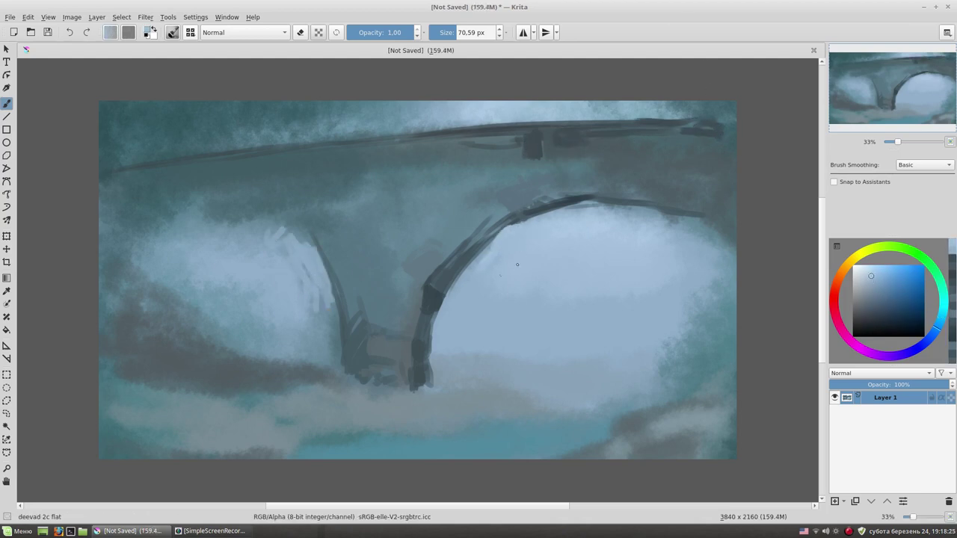
{"action": "left_click", "coordinate": [457, 214], "text": "ctrl"}
{"action": "left_click", "coordinate": [448, 240], "text": "ctrl"}
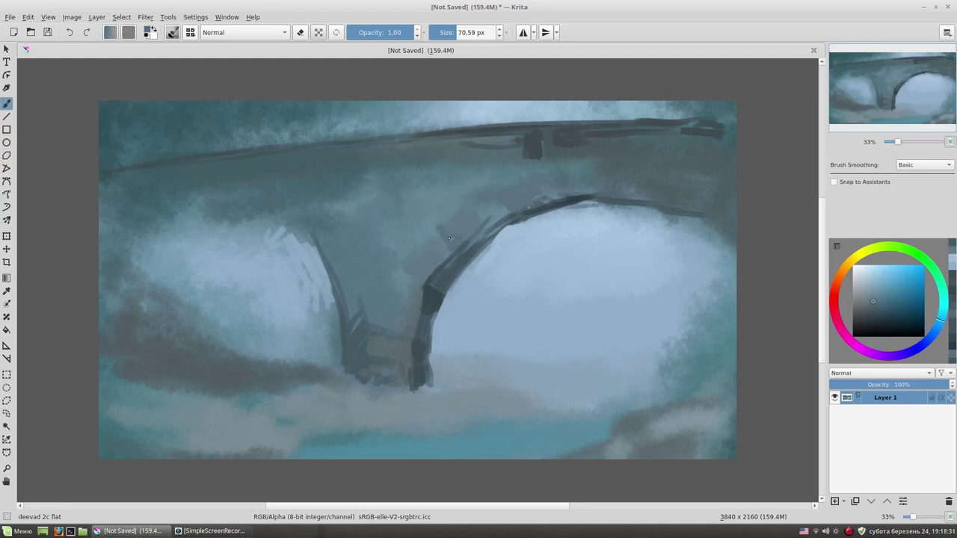
{"action": "left_click", "coordinate": [471, 238], "text": "ctrl"}
{"action": "left_click_drag", "start_coordinate": [472, 235], "coordinate": [480, 230]}
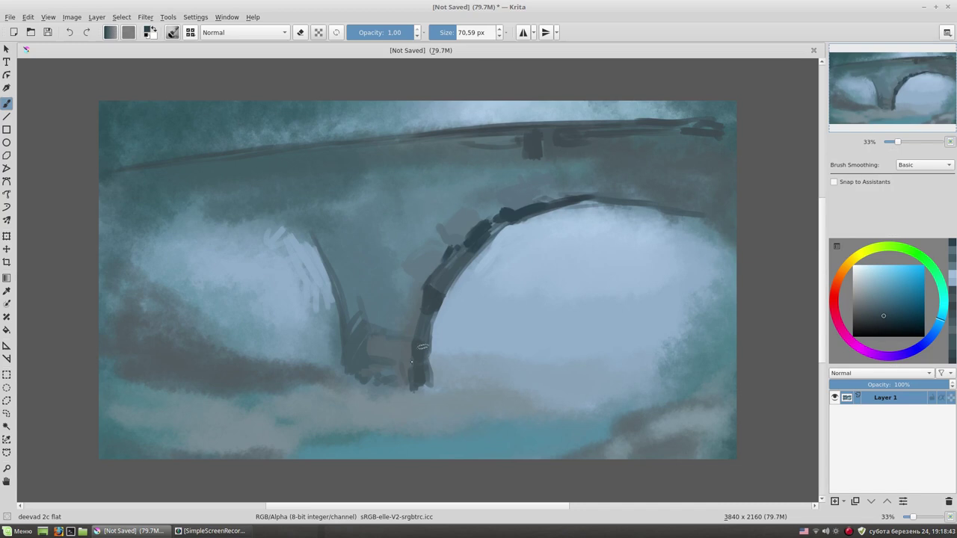
Paint several long dark trunk strokes just left of the pier in a muted dark blue.
{"action": "left_click", "coordinate": [433, 337], "text": "ctrl"}
{"action": "mouse_move", "coordinate": [316, 370]}
{"action": "left_mouse_down"}
{"action": "mouse_move", "coordinate": [280, 223]}
{"action": "mouse_move", "coordinate": [274, 133]}
{"action": "mouse_move", "coordinate": [288, 326]}
{"action": "left_mouse_up"}
{"action": "mouse_move", "coordinate": [278, 215]}
{"action": "left_mouse_down"}
{"action": "mouse_move", "coordinate": [260, 273]}
{"action": "mouse_move", "coordinate": [293, 371]}
{"action": "left_mouse_up"}
{"action": "mouse_move", "coordinate": [234, 223]}
{"action": "left_mouse_down"}
{"action": "mouse_move", "coordinate": [283, 370]}
{"action": "mouse_move", "coordinate": [273, 374]}
{"action": "left_mouse_up"}
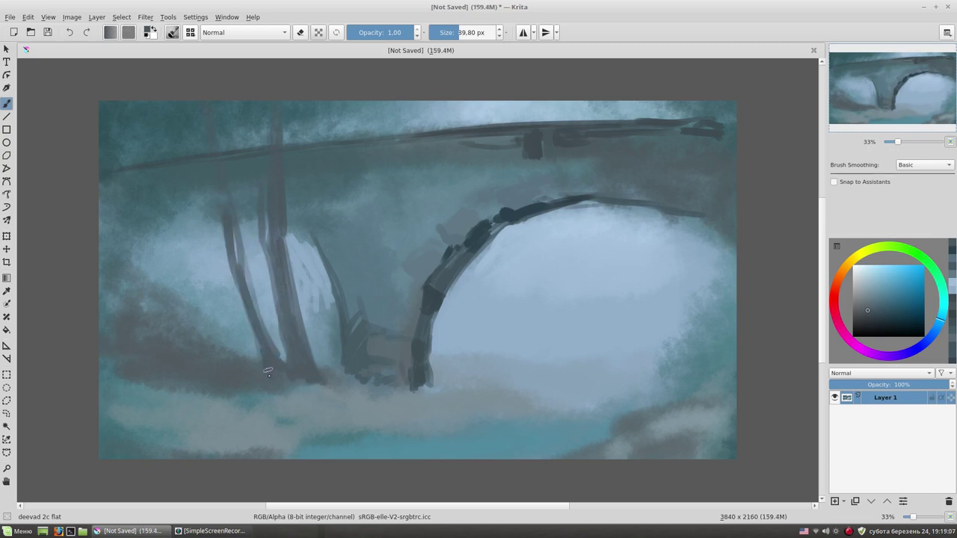
{"action": "mouse_move", "coordinate": [277, 260]}
{"action": "left_mouse_down"}
{"action": "mouse_move", "coordinate": [299, 371]}
{"action": "mouse_move", "coordinate": [326, 376]}
{"action": "left_mouse_up"}
Paint dark tree trunks at the far left of the painting.
{"action": "left_click", "coordinate": [302, 340], "text": "ctrl"}
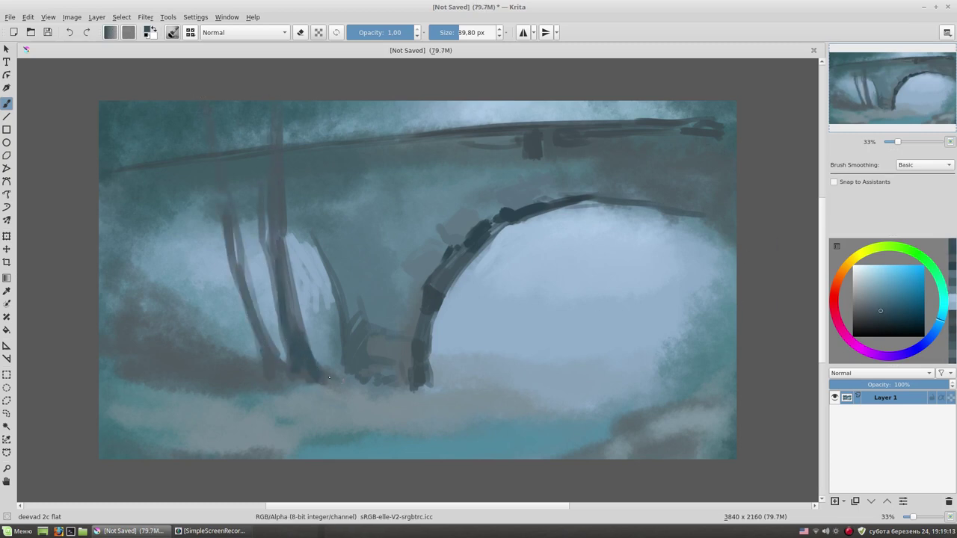
{"action": "left_click", "coordinate": [287, 169], "text": "ctrl"}
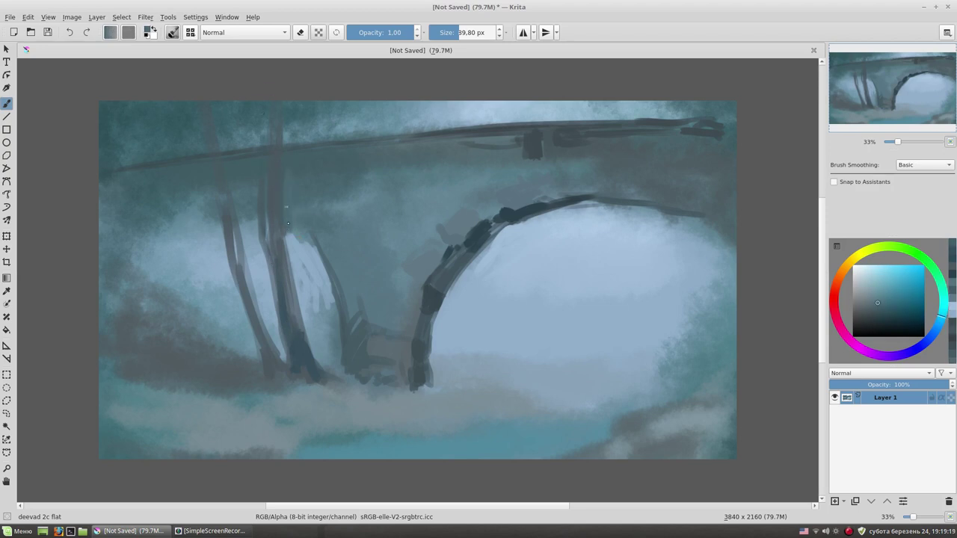
{"action": "left_click", "coordinate": [269, 177], "text": "ctrl"}
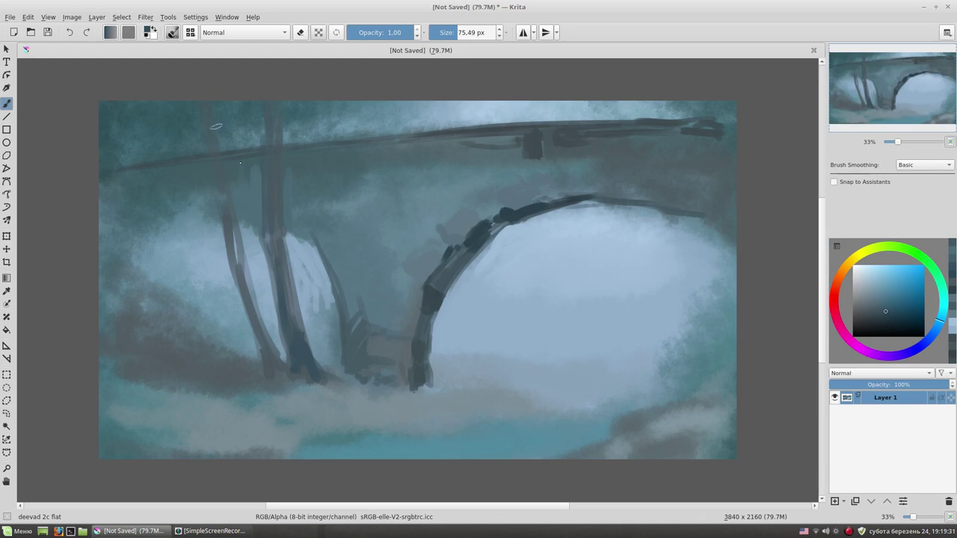
{"action": "left_click_drag", "start_coordinate": [148, 333], "coordinate": [162, 216]}
{"action": "left_click_drag", "start_coordinate": [158, 183], "coordinate": [133, 320]}
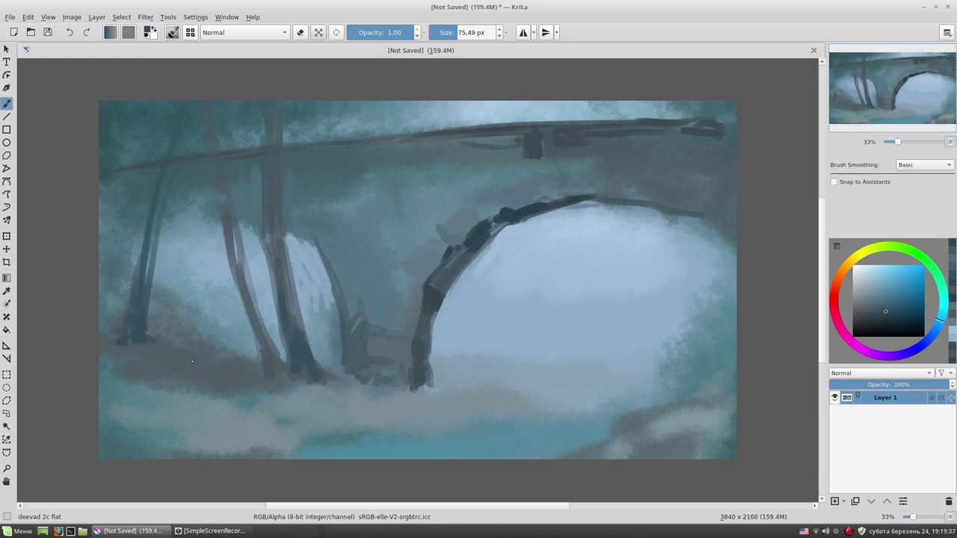
Brighten the arch's inner edge and underside with sky blue, plus a light streak along the top.
{"action": "left_click", "coordinate": [530, 228], "text": "ctrl"}
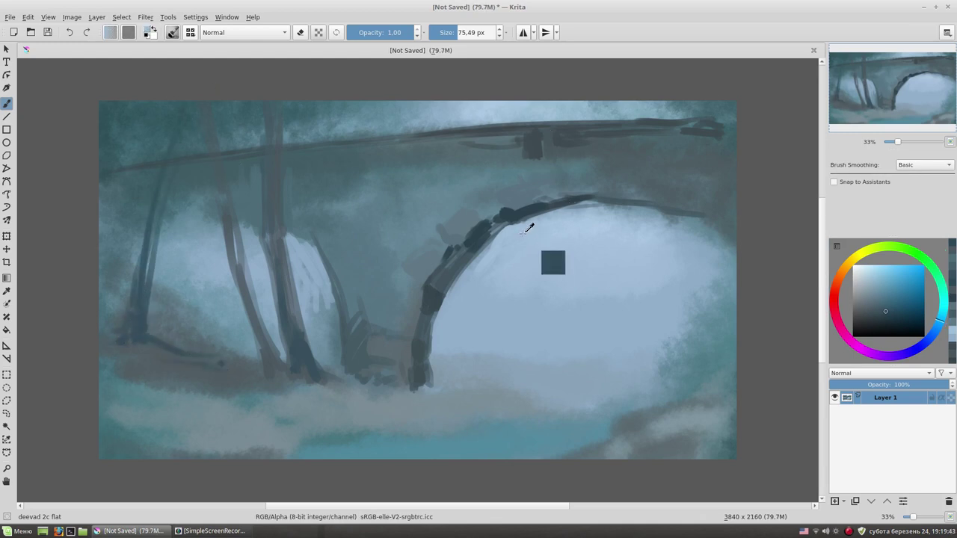
{"action": "mouse_move", "coordinate": [576, 212]}
{"action": "left_mouse_down"}
{"action": "mouse_move", "coordinate": [535, 223]}
{"action": "mouse_move", "coordinate": [624, 221]}
{"action": "left_mouse_up"}
{"action": "left_click_drag", "start_coordinate": [537, 224], "coordinate": [501, 249]}
{"action": "left_click_drag", "start_coordinate": [572, 238], "coordinate": [505, 266]}
{"action": "left_click_drag", "start_coordinate": [469, 118], "coordinate": [340, 112]}
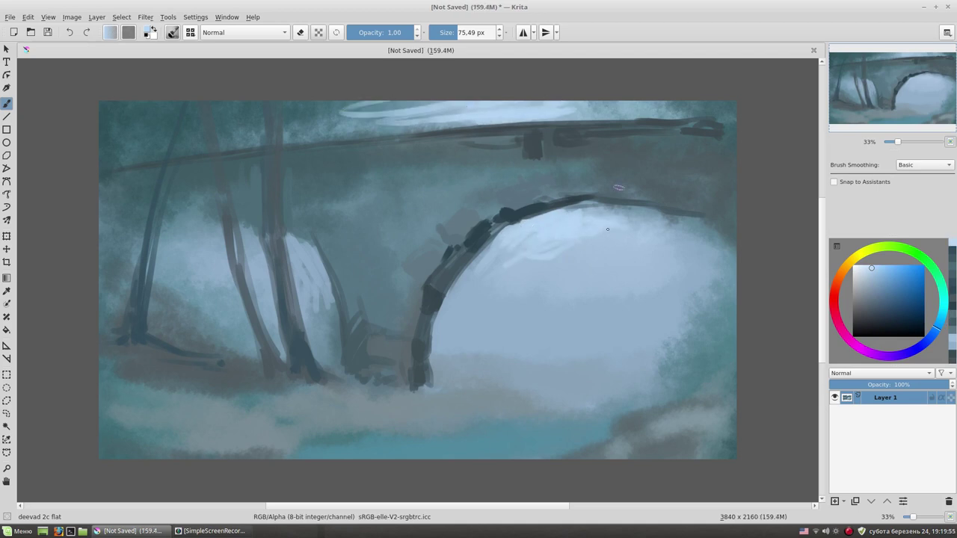
Paint a dark blue tree trunk along the right edge.
{"action": "left_click", "coordinate": [874, 316]}
{"action": "left_click_drag", "start_coordinate": [695, 187], "coordinate": [717, 385]}
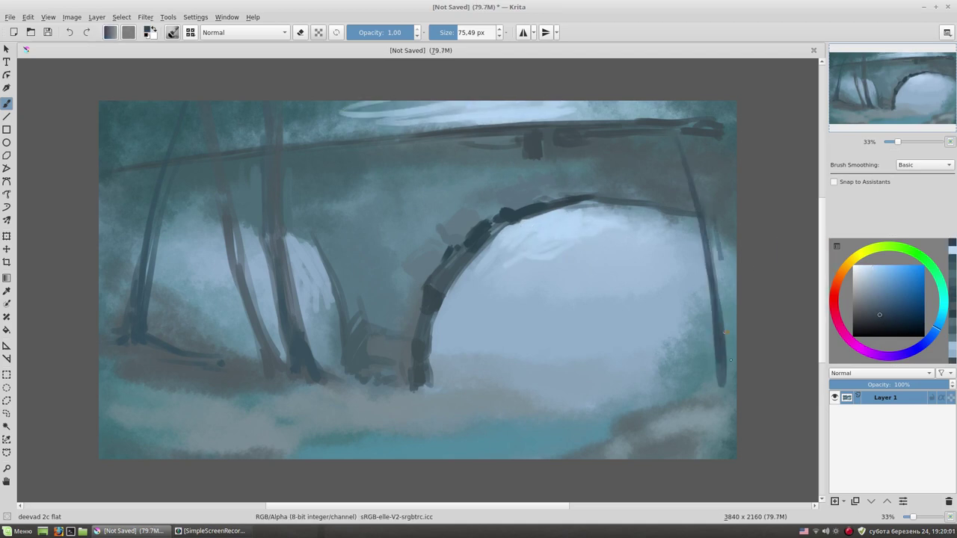
{"action": "left_click_drag", "start_coordinate": [679, 146], "coordinate": [718, 364]}
{"action": "left_click_drag", "start_coordinate": [711, 224], "coordinate": [731, 383]}
{"action": "left_click", "coordinate": [871, 307]}
{"action": "left_click", "coordinate": [714, 260], "text": "ctrl"}
{"action": "left_click_drag", "start_coordinate": [714, 251], "coordinate": [695, 166]}
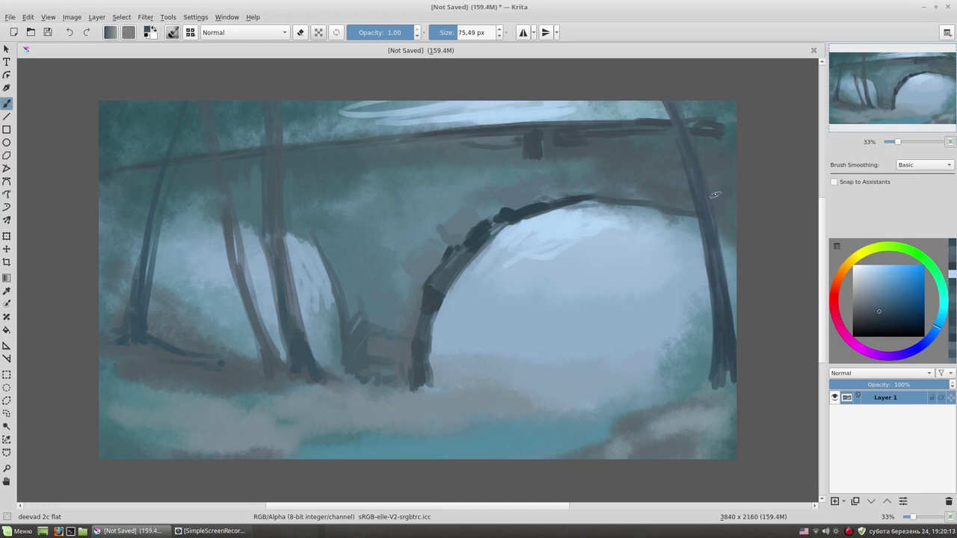
Paint pale rock shapes in the lower-left foreground.
{"action": "left_click", "coordinate": [866, 295]}
{"action": "left_click", "coordinate": [194, 435], "text": "ctrl"}
{"action": "left_click_drag", "start_coordinate": [191, 423], "coordinate": [277, 429]}
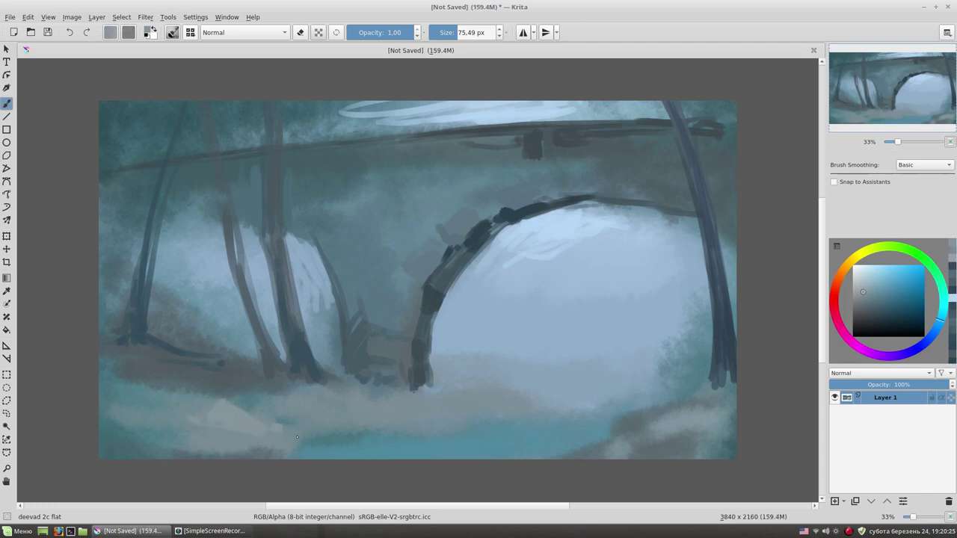
{"action": "left_click_drag", "start_coordinate": [178, 394], "coordinate": [150, 395]}
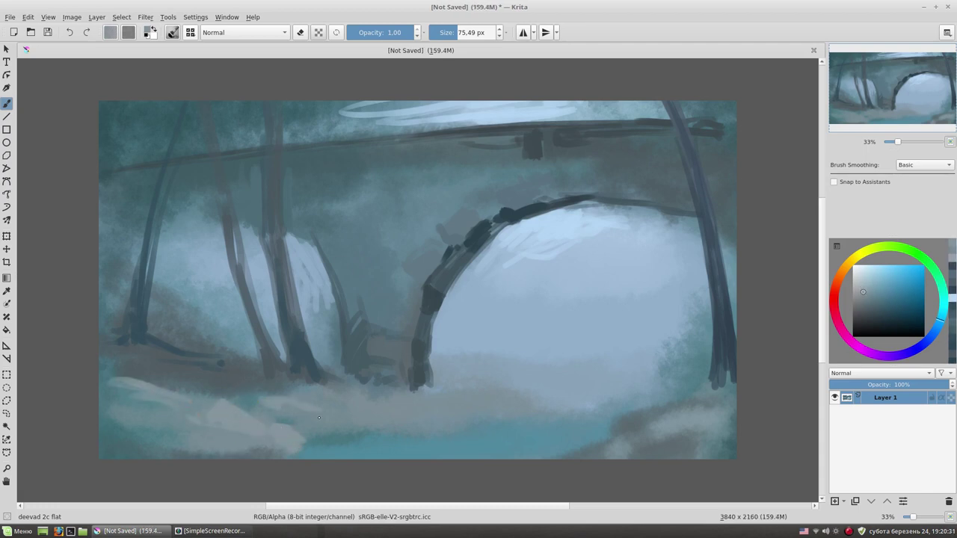
{"action": "left_click_drag", "start_coordinate": [318, 417], "coordinate": [322, 424]}
Paint a dark teal stream along the bottom with a light-blue highlight.
{"action": "left_click", "coordinate": [355, 446], "text": "ctrl"}
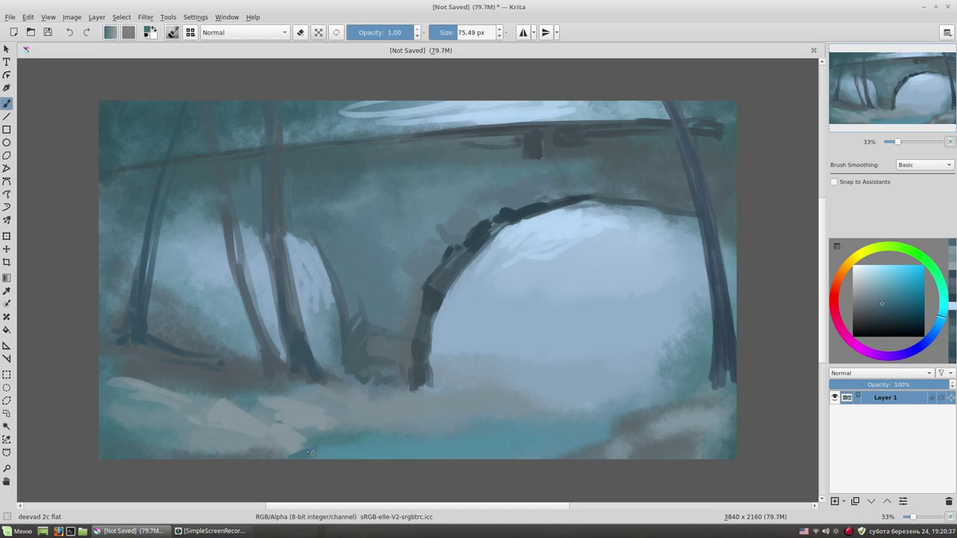
{"action": "left_click_drag", "start_coordinate": [288, 455], "coordinate": [496, 421]}
{"action": "left_click_drag", "start_coordinate": [398, 441], "coordinate": [336, 449]}
{"action": "left_click", "coordinate": [879, 279]}
{"action": "mouse_move", "coordinate": [513, 436]}
{"action": "left_mouse_down"}
{"action": "mouse_move", "coordinate": [596, 429]}
{"action": "mouse_move", "coordinate": [471, 454]}
{"action": "left_mouse_up"}
Darken the arch's bottom edge and paint pale distant tree trunks inside the arch.
{"action": "left_click", "coordinate": [458, 327], "text": "ctrl"}
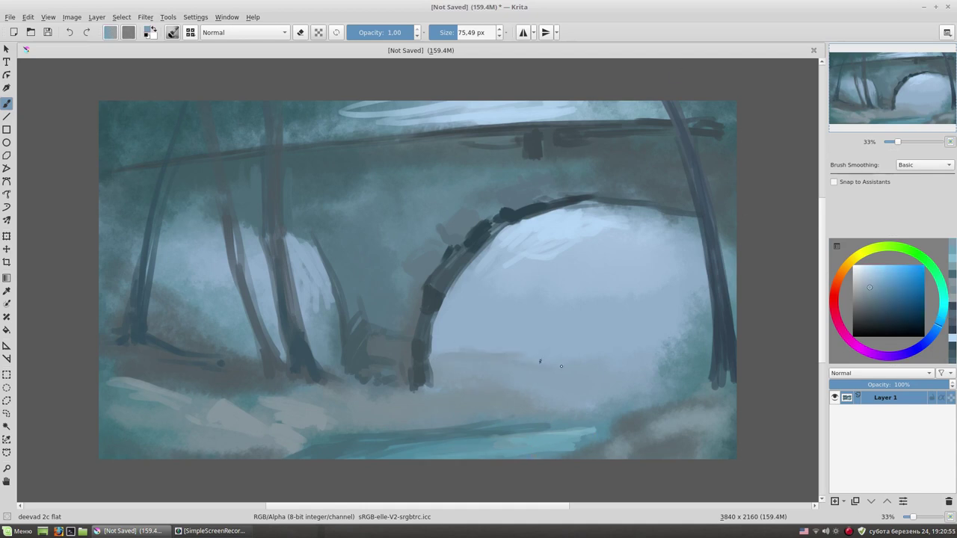
{"action": "left_click", "coordinate": [449, 396], "text": "ctrl"}
{"action": "left_click_drag", "start_coordinate": [432, 387], "coordinate": [494, 396]}
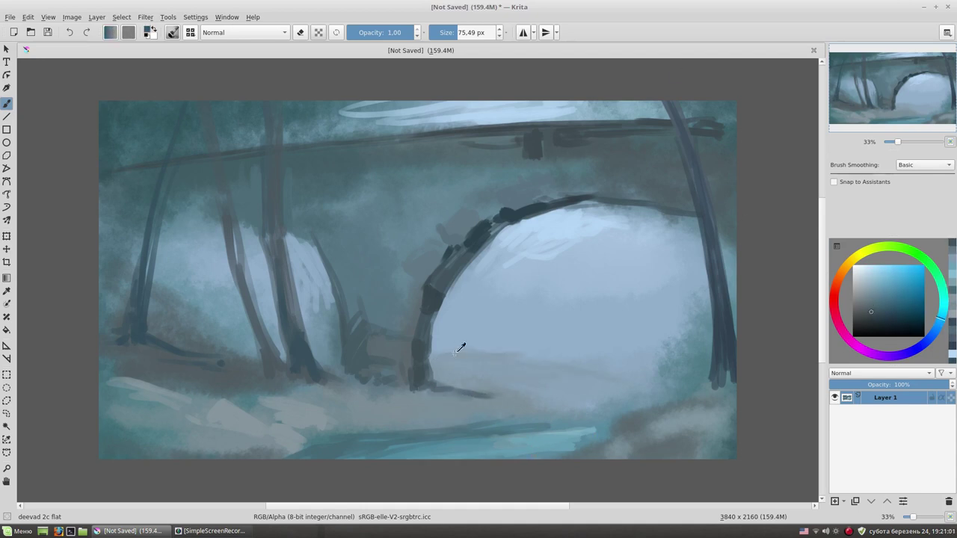
{"action": "left_click", "coordinate": [458, 359], "text": "ctrl"}
{"action": "left_click_drag", "start_coordinate": [468, 352], "coordinate": [488, 255]}
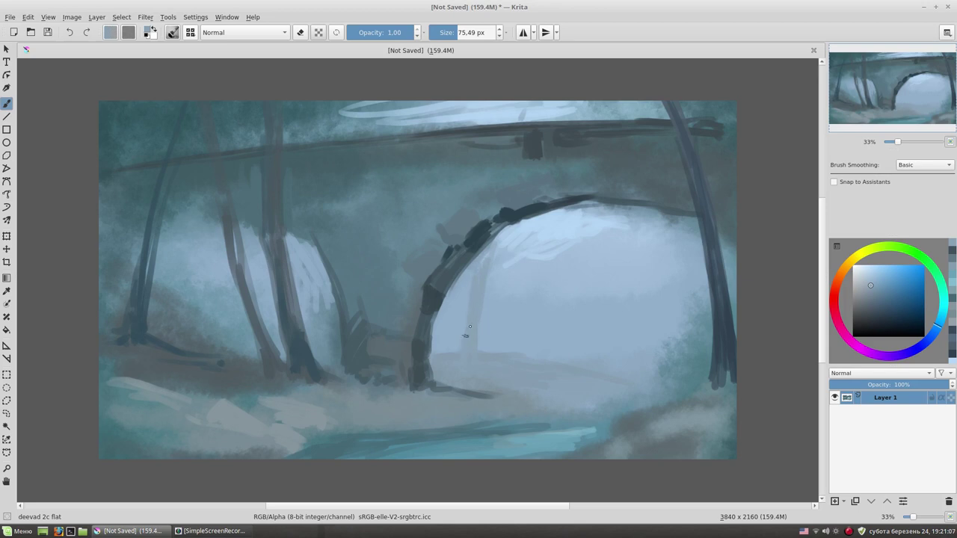
{"action": "left_click_drag", "start_coordinate": [630, 277], "coordinate": [653, 329]}
{"action": "left_click_drag", "start_coordinate": [595, 351], "coordinate": [596, 241]}
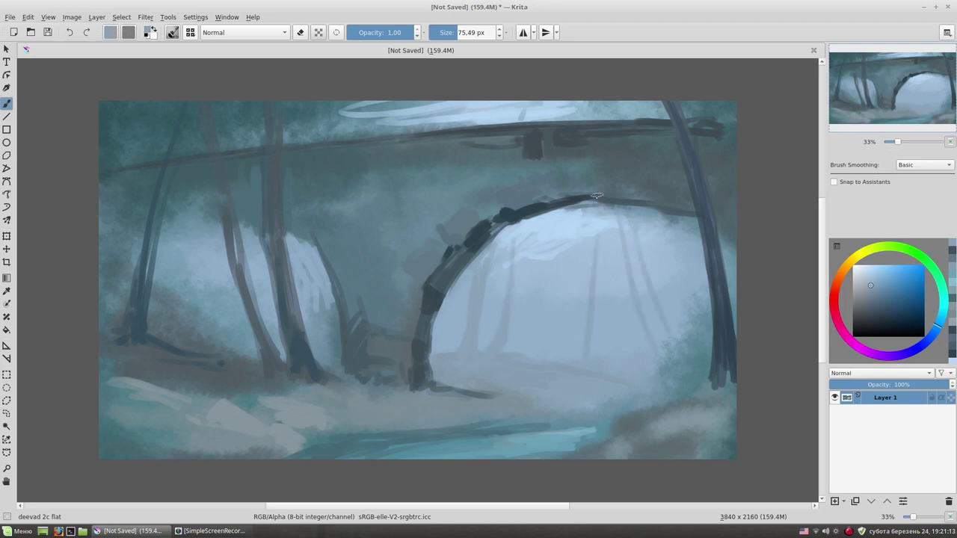
{"action": "left_click", "coordinate": [382, 278], "text": "ctrl"}
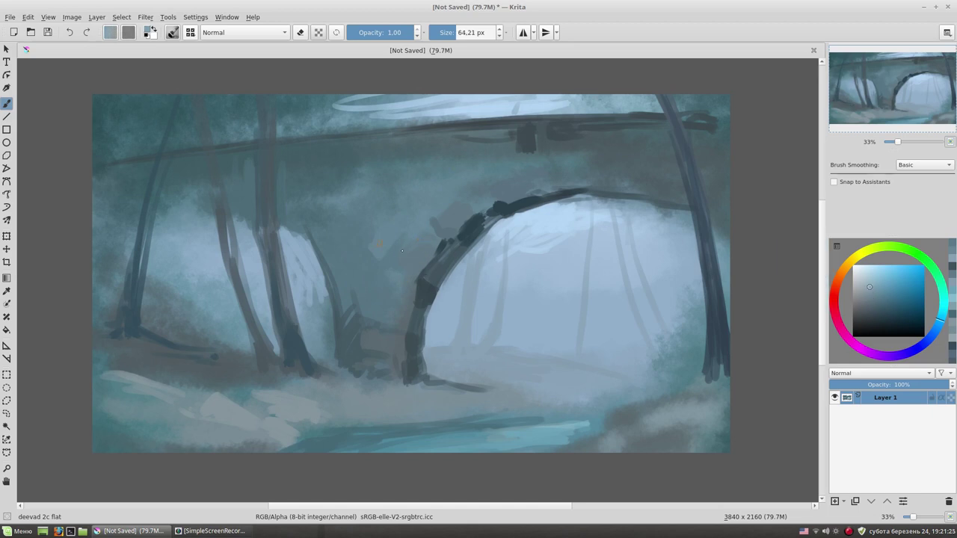
Paint light and dark stone strokes on the arch's left side using sampled blues.
{"action": "left_click", "coordinate": [384, 283], "text": "ctrl"}
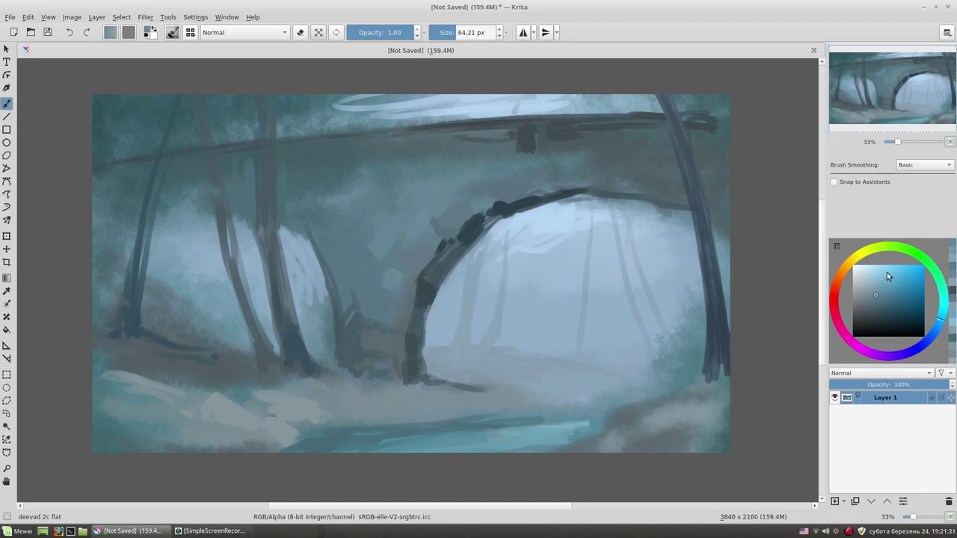
{"action": "left_click", "coordinate": [385, 295], "text": "ctrl"}
{"action": "left_click", "coordinate": [419, 281], "text": "ctrl"}
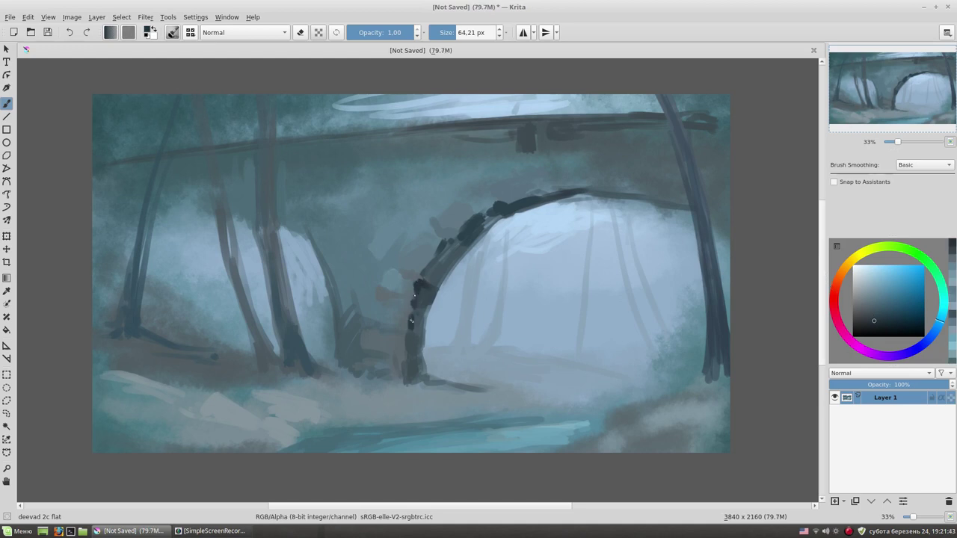
{"action": "mouse_move", "coordinate": [436, 218]}
{"action": "left_mouse_down"}
{"action": "mouse_move", "coordinate": [394, 252]}
{"action": "mouse_move", "coordinate": [425, 218]}
{"action": "left_mouse_up"}
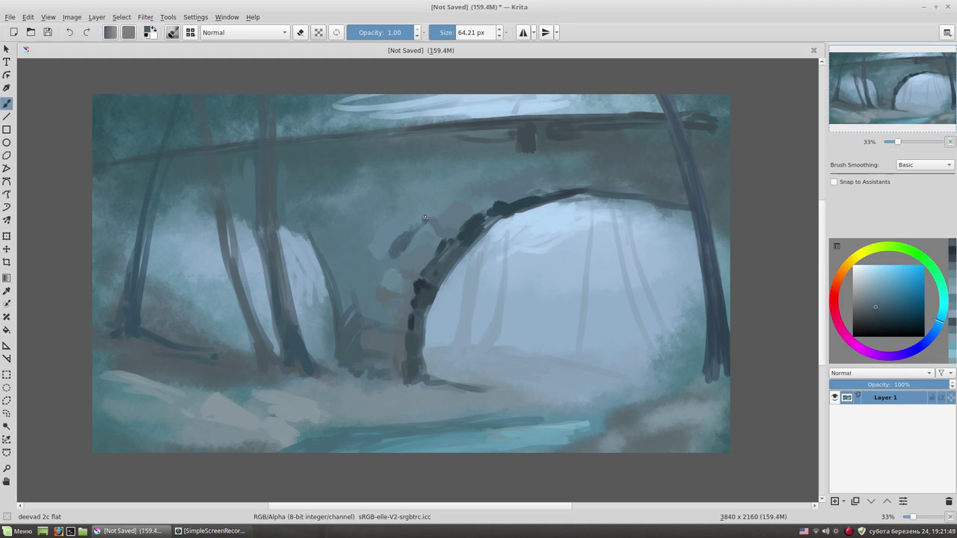
{"action": "left_click_drag", "start_coordinate": [469, 198], "coordinate": [479, 219]}
Darken the stream banks in blue-grey and lighten the right bank.
{"action": "left_click", "coordinate": [489, 232], "text": "ctrl"}
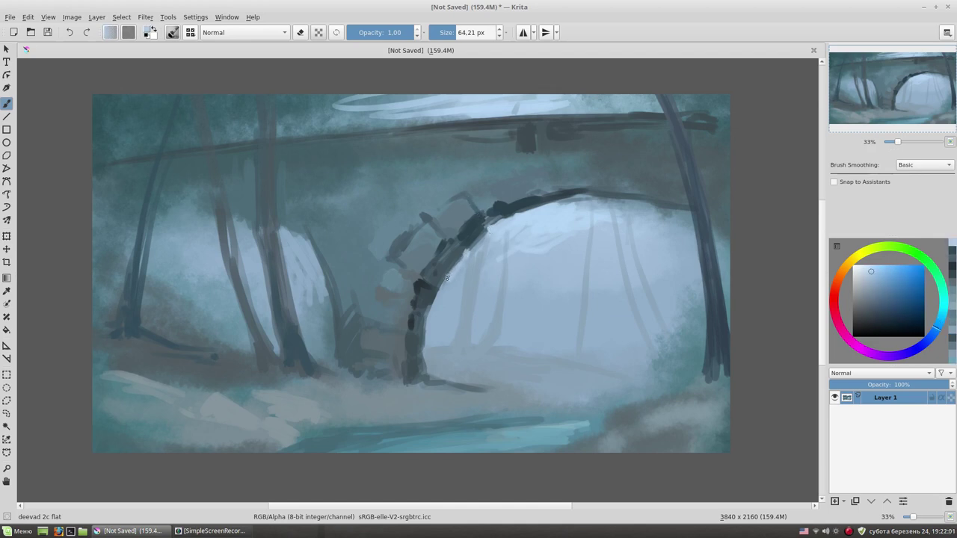
{"action": "left_click", "coordinate": [495, 294], "text": "ctrl"}
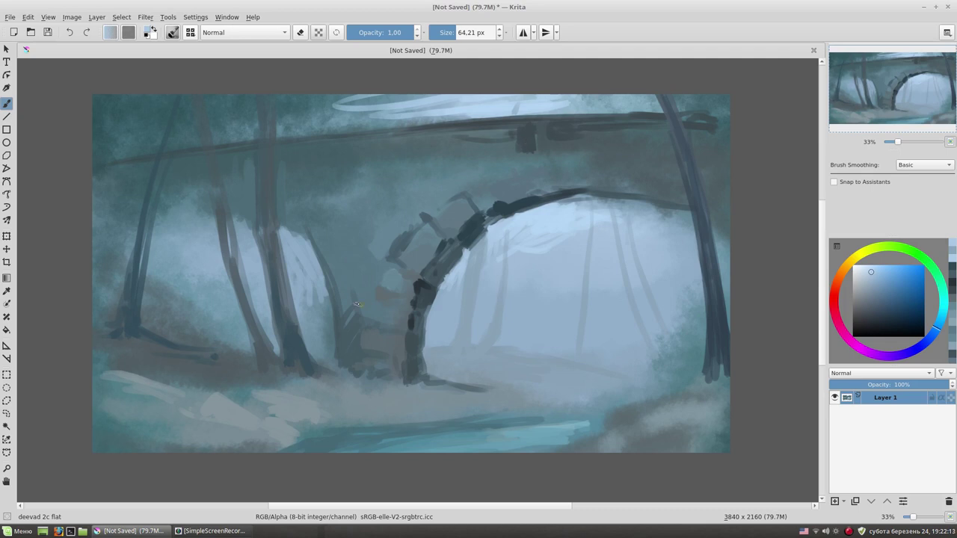
{"action": "left_click", "coordinate": [882, 303]}
{"action": "mouse_move", "coordinate": [289, 448]}
{"action": "left_mouse_down"}
{"action": "mouse_move", "coordinate": [385, 422]}
{"action": "mouse_move", "coordinate": [490, 421]}
{"action": "left_mouse_up"}
{"action": "mouse_move", "coordinate": [382, 429]}
{"action": "left_mouse_down"}
{"action": "mouse_move", "coordinate": [316, 443]}
{"action": "mouse_move", "coordinate": [500, 432]}
{"action": "left_mouse_up"}
{"action": "left_click_drag", "start_coordinate": [595, 426], "coordinate": [540, 451]}
{"action": "mouse_move", "coordinate": [619, 436]}
{"action": "left_mouse_down"}
{"action": "mouse_move", "coordinate": [588, 428]}
{"action": "mouse_move", "coordinate": [570, 447]}
{"action": "left_mouse_up"}
{"action": "left_click_drag", "start_coordinate": [697, 400], "coordinate": [677, 413]}
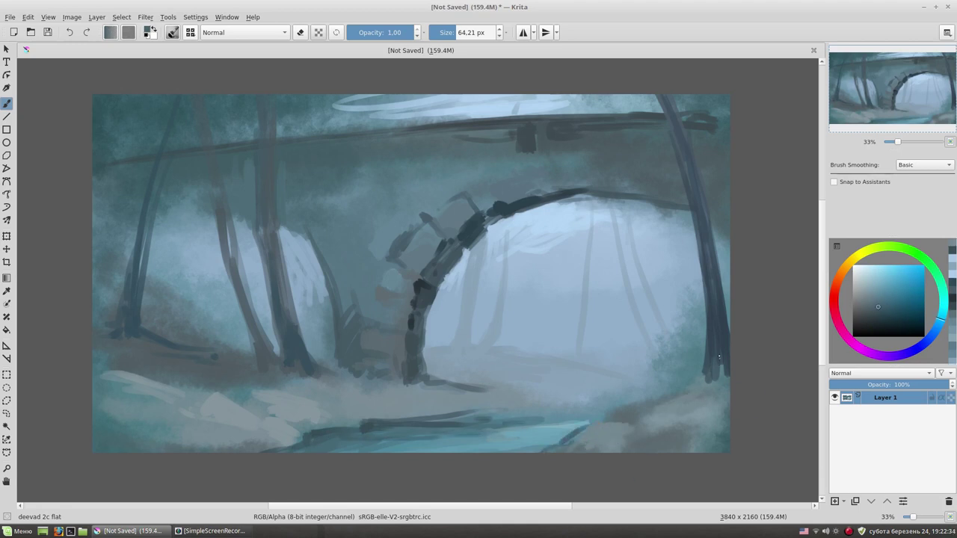
Paint a dark tree trunk on the right side.
{"action": "left_click", "coordinate": [688, 386], "text": "ctrl"}
{"action": "mouse_move", "coordinate": [699, 380]}
{"action": "left_mouse_down"}
{"action": "mouse_move", "coordinate": [659, 221]}
{"action": "mouse_move", "coordinate": [661, 231]}
{"action": "left_mouse_up"}
{"action": "left_click_drag", "start_coordinate": [662, 214], "coordinate": [637, 153]}
{"action": "left_click_drag", "start_coordinate": [664, 241], "coordinate": [615, 96]}
{"action": "mouse_move", "coordinate": [685, 332]}
{"action": "left_mouse_down"}
{"action": "mouse_move", "coordinate": [672, 271]}
{"action": "mouse_move", "coordinate": [700, 368]}
{"action": "mouse_move", "coordinate": [724, 368]}
{"action": "left_mouse_up"}
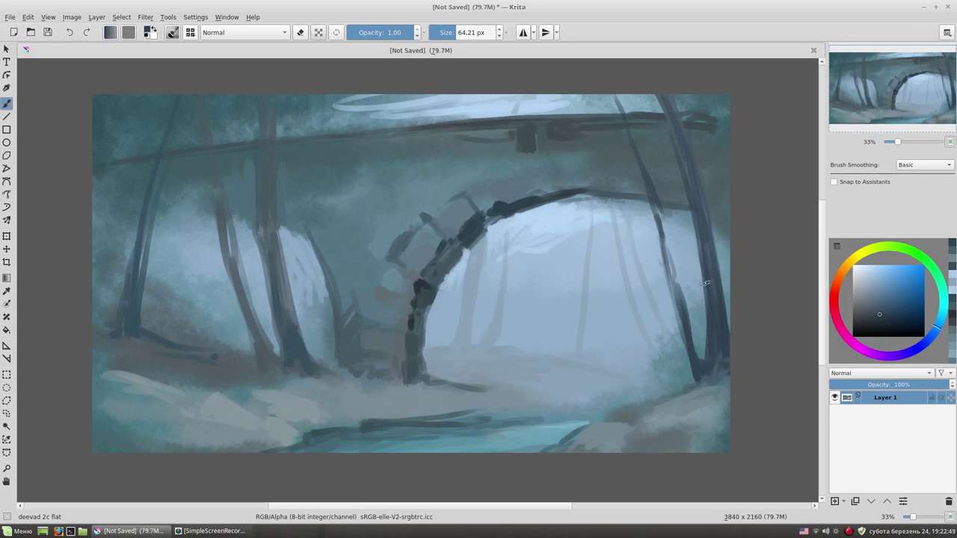
Add light blue strokes along the river and dark grey-blue strokes on the ground line.
{"action": "left_click", "coordinate": [582, 243], "text": "ctrl"}
{"action": "left_click_drag", "start_coordinate": [568, 424], "coordinate": [472, 435]}
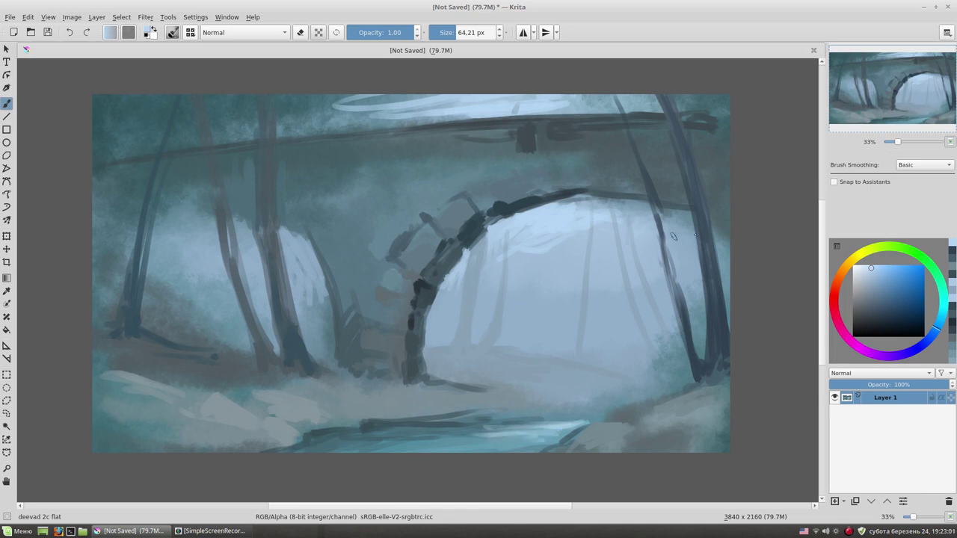
{"action": "left_click", "coordinate": [516, 395], "text": "ctrl"}
{"action": "mouse_move", "coordinate": [494, 386]}
{"action": "left_mouse_down"}
{"action": "mouse_move", "coordinate": [511, 389]}
{"action": "mouse_move", "coordinate": [453, 383]}
{"action": "left_mouse_up"}
{"action": "left_click_drag", "start_coordinate": [524, 394], "coordinate": [545, 393]}
Highlight the rocks at the arch base, the stream bank and the lower-left bank.
{"action": "left_click", "coordinate": [538, 359], "text": "ctrl"}
{"action": "left_click", "coordinate": [379, 377], "text": "ctrl"}
{"action": "left_click", "coordinate": [383, 373], "text": "ctrl"}
{"action": "mouse_move", "coordinate": [362, 378]}
{"action": "left_mouse_down"}
{"action": "mouse_move", "coordinate": [412, 364]}
{"action": "mouse_move", "coordinate": [426, 389]}
{"action": "left_mouse_up"}
{"action": "left_click_drag", "start_coordinate": [379, 395], "coordinate": [408, 393]}
{"action": "mouse_move", "coordinate": [468, 407]}
{"action": "left_mouse_down"}
{"action": "mouse_move", "coordinate": [488, 416]}
{"action": "mouse_move", "coordinate": [419, 423]}
{"action": "left_mouse_up"}
{"action": "left_click_drag", "start_coordinate": [360, 411], "coordinate": [339, 426]}
{"action": "mouse_move", "coordinate": [240, 434]}
{"action": "left_mouse_down"}
{"action": "mouse_move", "coordinate": [206, 449]}
{"action": "mouse_move", "coordinate": [190, 432]}
{"action": "left_mouse_up"}
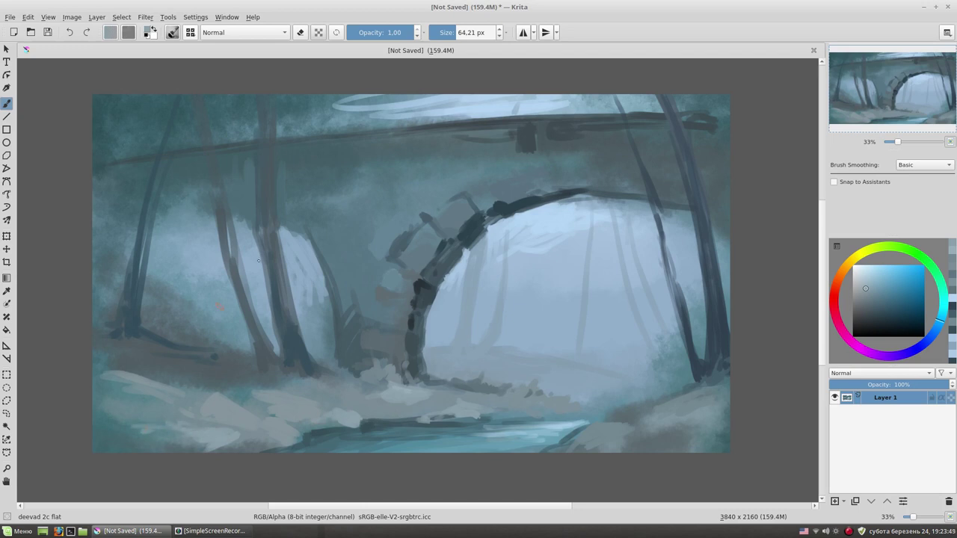
Add dark dabs beside and left of the arch with a tone sampled from it.
{"action": "left_click", "coordinate": [416, 323], "text": "ctrl"}
{"action": "mouse_move", "coordinate": [423, 295]}
{"action": "left_mouse_down"}
{"action": "mouse_move", "coordinate": [429, 282]}
{"action": "mouse_move", "coordinate": [384, 271]}
{"action": "left_mouse_up"}
{"action": "left_click", "coordinate": [383, 263], "text": "ctrl"}
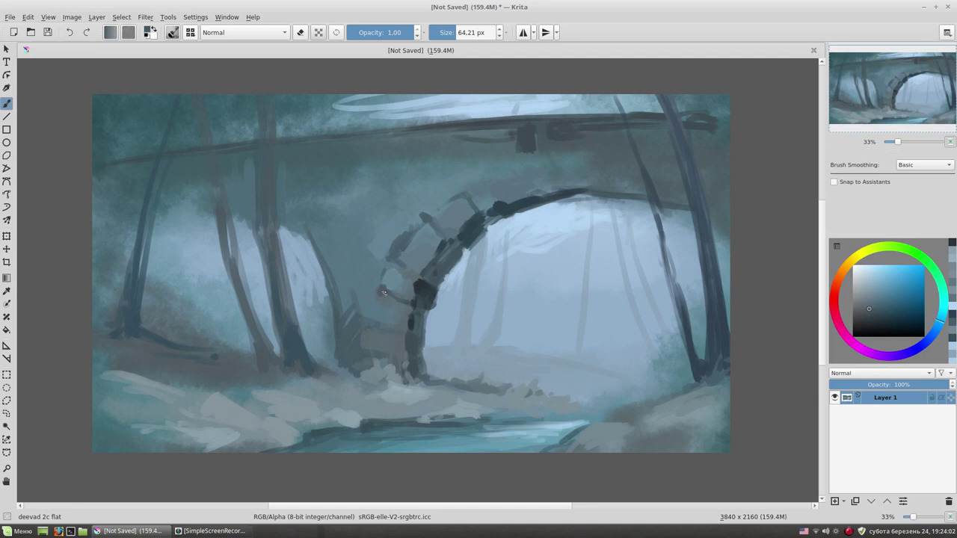
{"action": "left_click", "coordinate": [333, 286], "text": "ctrl"}
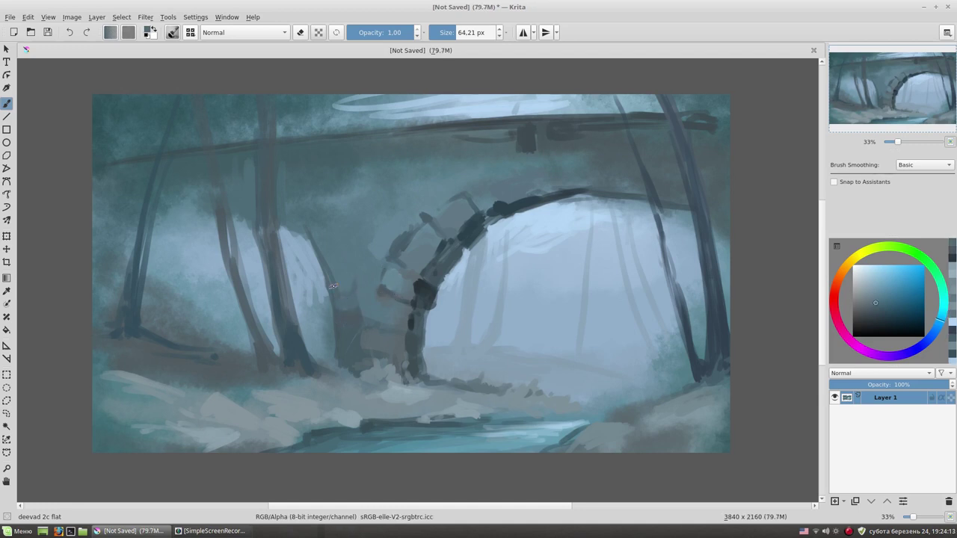
Darken the left tree trunks from base to top with dark strokes.
{"action": "left_click", "coordinate": [290, 345], "text": "ctrl"}
{"action": "left_click_drag", "start_coordinate": [284, 278], "coordinate": [299, 365]}
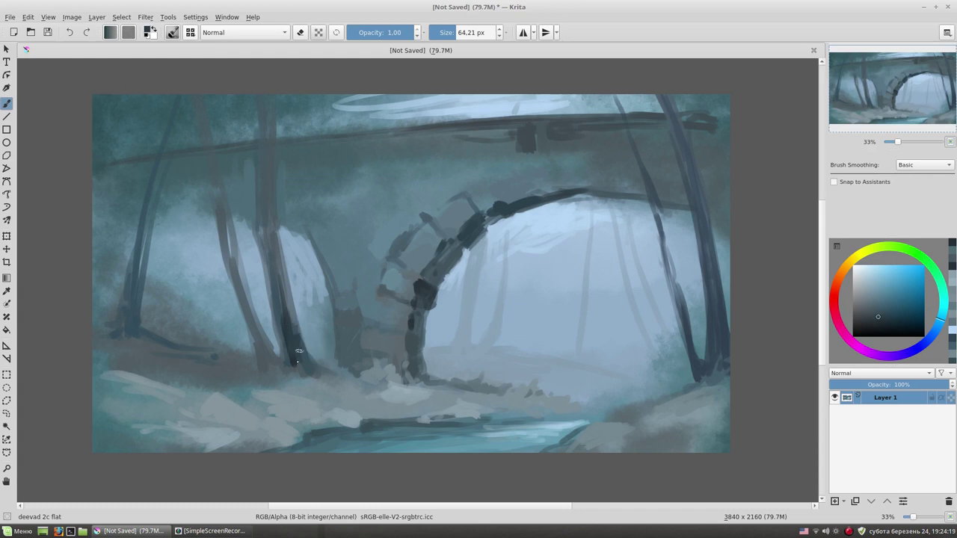
{"action": "left_click", "coordinate": [310, 367], "text": "ctrl"}
{"action": "left_click_drag", "start_coordinate": [271, 365], "coordinate": [245, 308]}
{"action": "left_click_drag", "start_coordinate": [221, 187], "coordinate": [228, 243]}
{"action": "left_click", "coordinate": [216, 180], "text": "ctrl"}
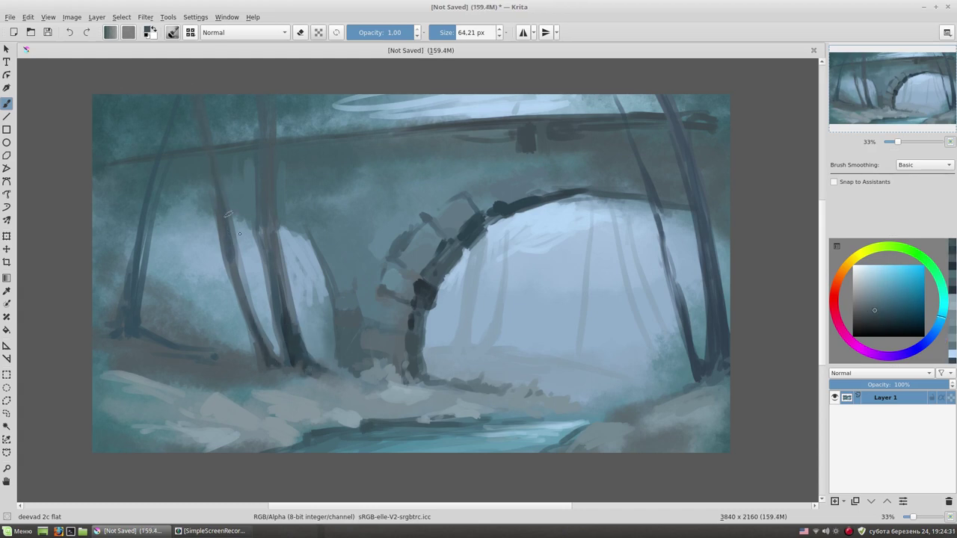
{"action": "mouse_move", "coordinate": [194, 95]}
{"action": "left_mouse_down"}
{"action": "mouse_move", "coordinate": [225, 247]}
{"action": "mouse_move", "coordinate": [262, 197]}
{"action": "left_mouse_up"}
{"action": "left_click_drag", "start_coordinate": [271, 248], "coordinate": [250, 199]}
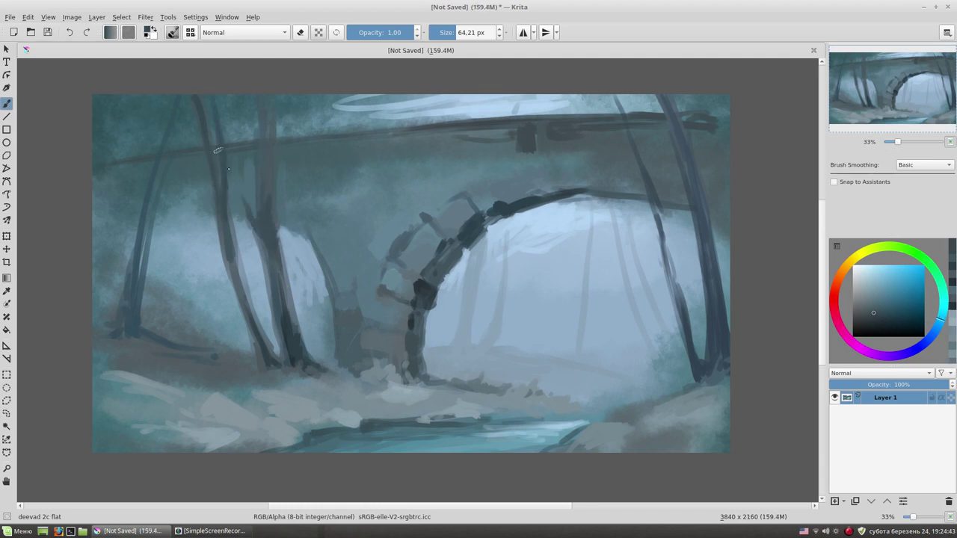
{"action": "left_click_drag", "start_coordinate": [268, 140], "coordinate": [267, 115]}
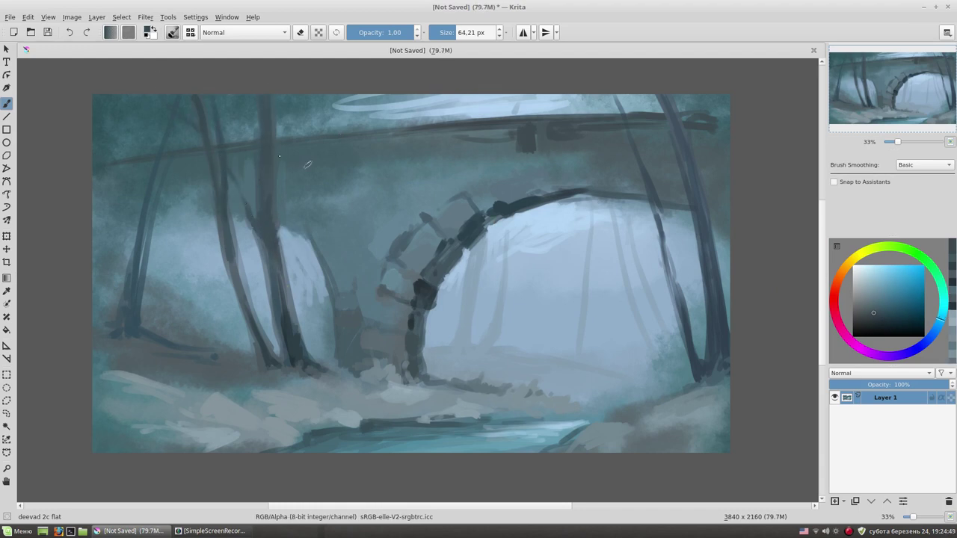
{"action": "left_click_drag", "start_coordinate": [182, 216], "coordinate": [199, 189]}
Block in the left pier beside the trunks with dark strokes.
{"action": "left_click_drag", "start_coordinate": [345, 264], "coordinate": [362, 249]}
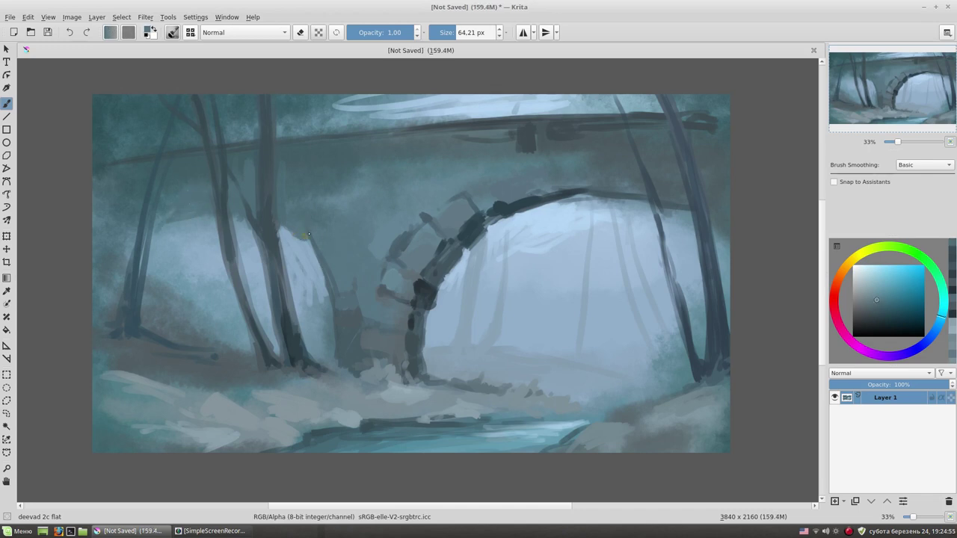
{"action": "left_click_drag", "start_coordinate": [313, 231], "coordinate": [337, 259]}
{"action": "mouse_move", "coordinate": [342, 216]}
{"action": "left_mouse_down"}
{"action": "mouse_move", "coordinate": [323, 202]}
{"action": "mouse_move", "coordinate": [351, 202]}
{"action": "left_mouse_up"}
{"action": "left_click", "coordinate": [318, 288], "text": "ctrl"}
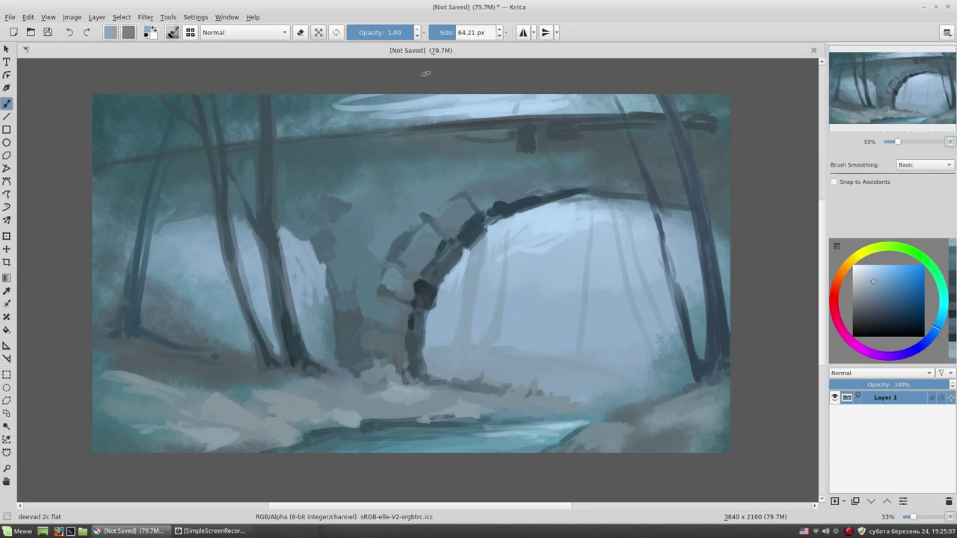
Paint dark and lighter stone patches along the bridge top in grey-teal.
{"action": "left_click", "coordinate": [477, 141], "text": "ctrl"}
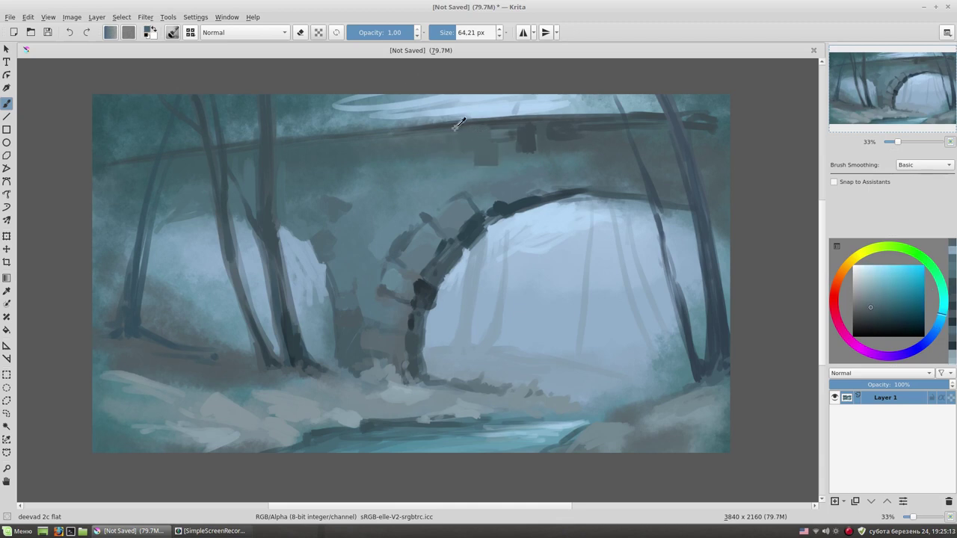
{"action": "left_click", "coordinate": [478, 153], "text": "ctrl"}
{"action": "mouse_move", "coordinate": [456, 143]}
{"action": "left_mouse_down"}
{"action": "mouse_move", "coordinate": [495, 135]}
{"action": "mouse_move", "coordinate": [527, 161]}
{"action": "left_mouse_up"}
{"action": "left_click", "coordinate": [512, 131], "text": "ctrl"}
Paint lighter stone blocks on the arch's upper curve.
{"action": "left_click", "coordinate": [415, 156], "text": "ctrl"}
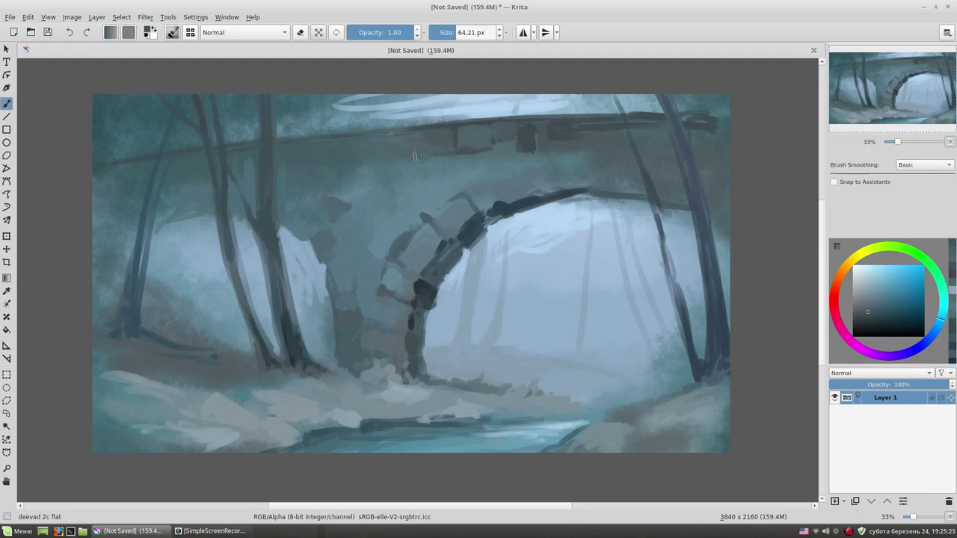
{"action": "left_click", "coordinate": [479, 197], "text": "ctrl"}
{"action": "left_click_drag", "start_coordinate": [482, 189], "coordinate": [490, 211]}
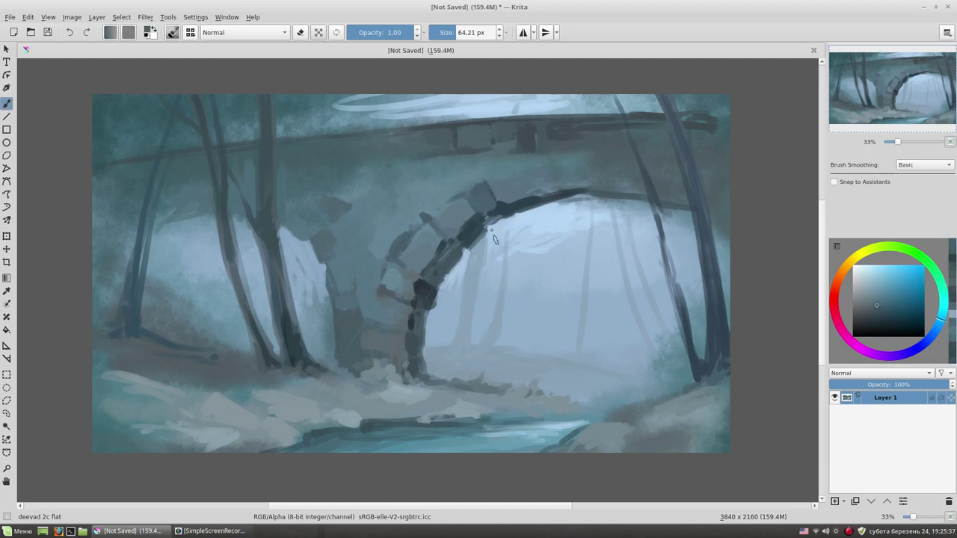
{"action": "left_click", "coordinate": [432, 224], "text": "ctrl"}
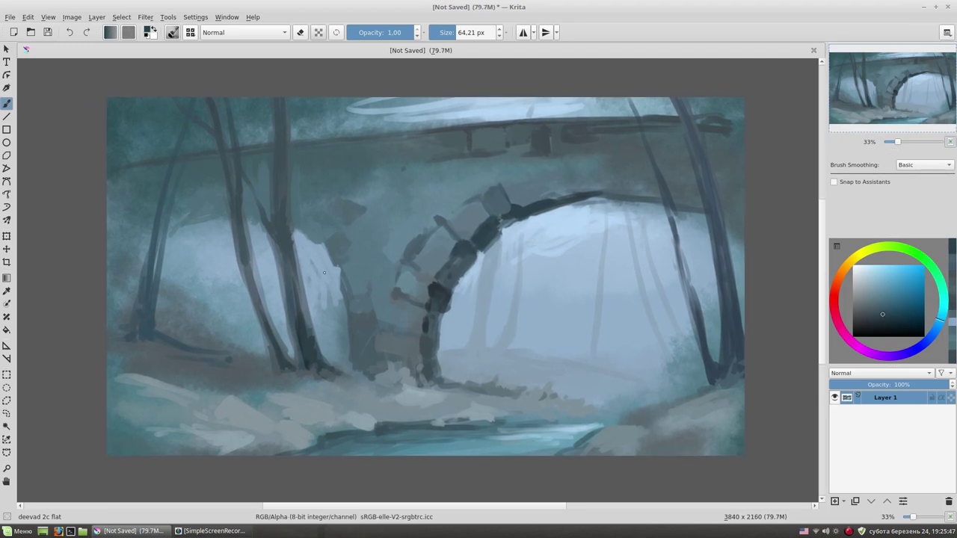
{"action": "left_click", "coordinate": [324, 272], "text": "ctrl"}
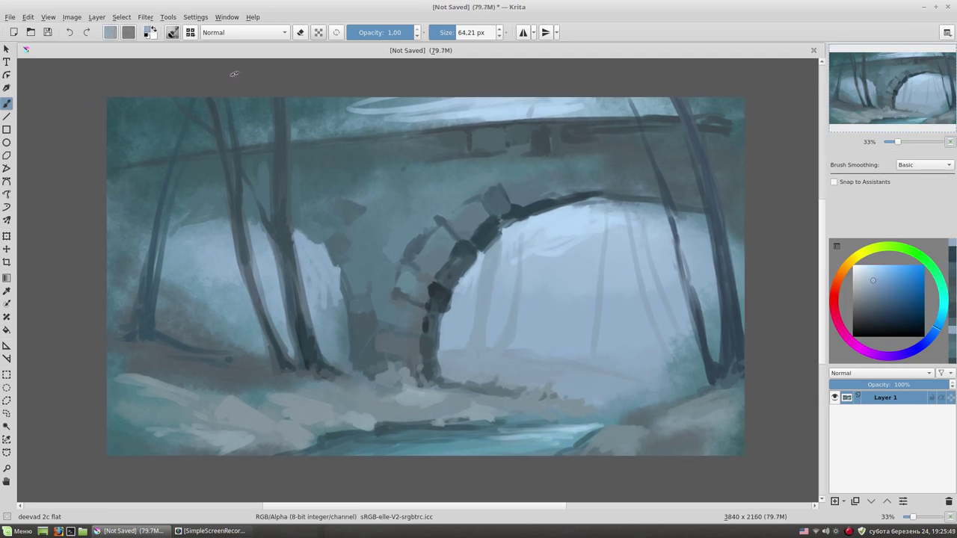
Lighten the lower-left foreground rocks and ground, then sample a warm grey.
{"action": "left_click", "coordinate": [315, 400], "text": "ctrl"}
{"action": "mouse_move", "coordinate": [253, 379]}
{"action": "left_mouse_down"}
{"action": "mouse_move", "coordinate": [232, 380]}
{"action": "mouse_move", "coordinate": [270, 385]}
{"action": "left_mouse_up"}
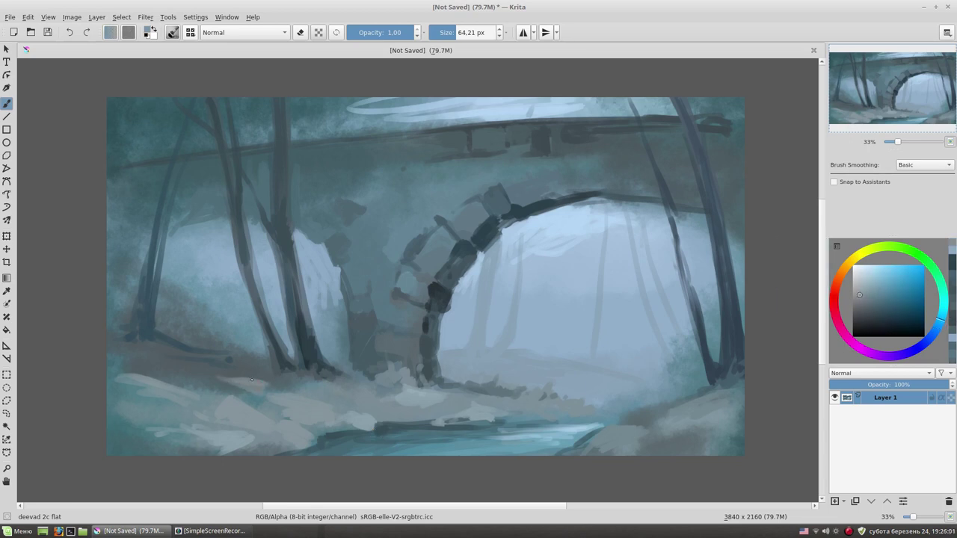
{"action": "left_click_drag", "start_coordinate": [206, 380], "coordinate": [163, 377]}
{"action": "left_click_drag", "start_coordinate": [314, 381], "coordinate": [349, 388]}
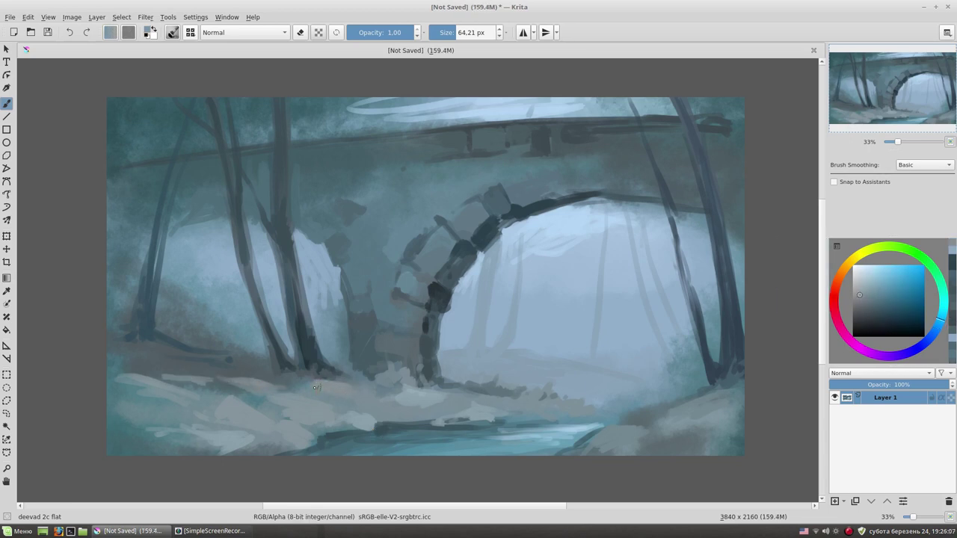
{"action": "left_click", "coordinate": [343, 386], "text": "ctrl"}
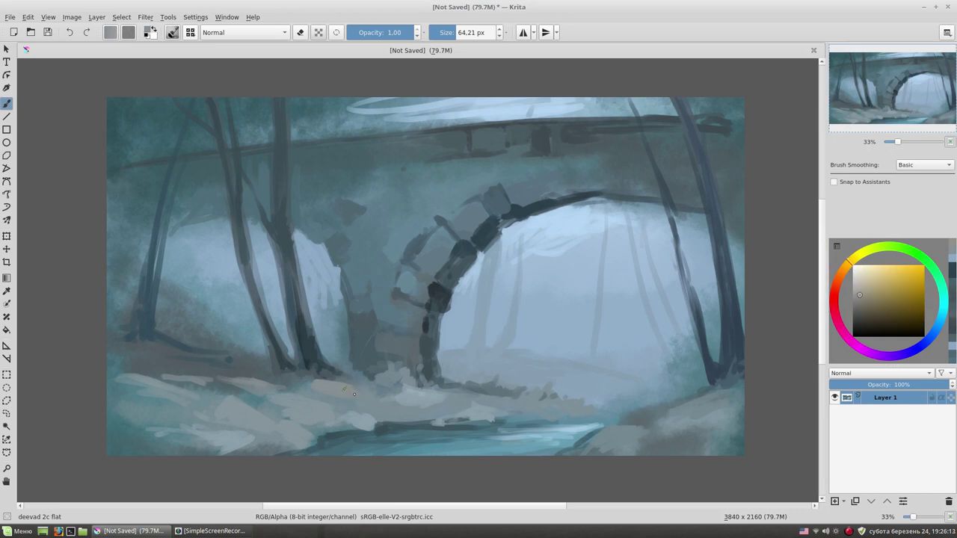
Shrink the brush to 44.42 px and paint dark and short strokes along the riverbank.
{"action": "left_click", "coordinate": [436, 397], "text": "ctrl"}
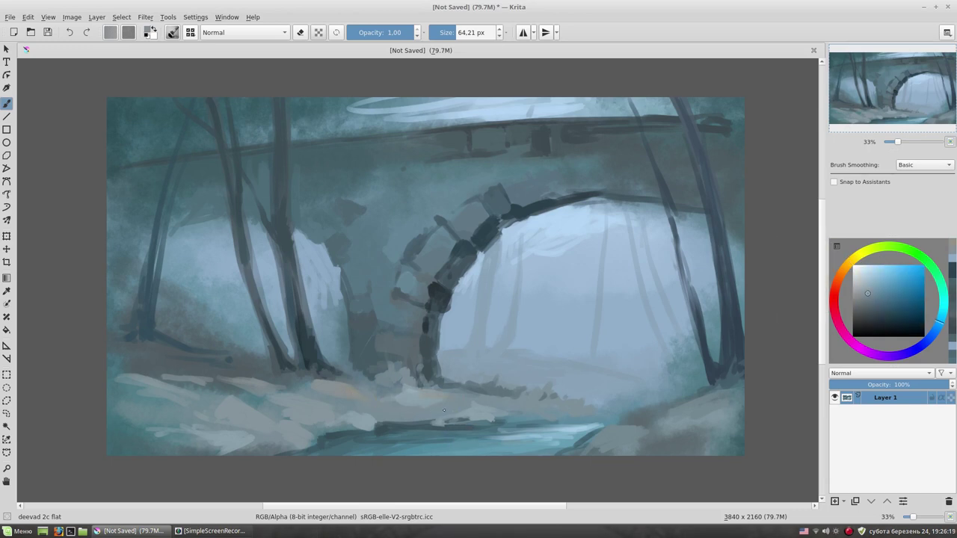
{"action": "left_click", "coordinate": [406, 414], "text": "ctrl"}
{"action": "left_click", "coordinate": [433, 434], "text": "ctrl"}
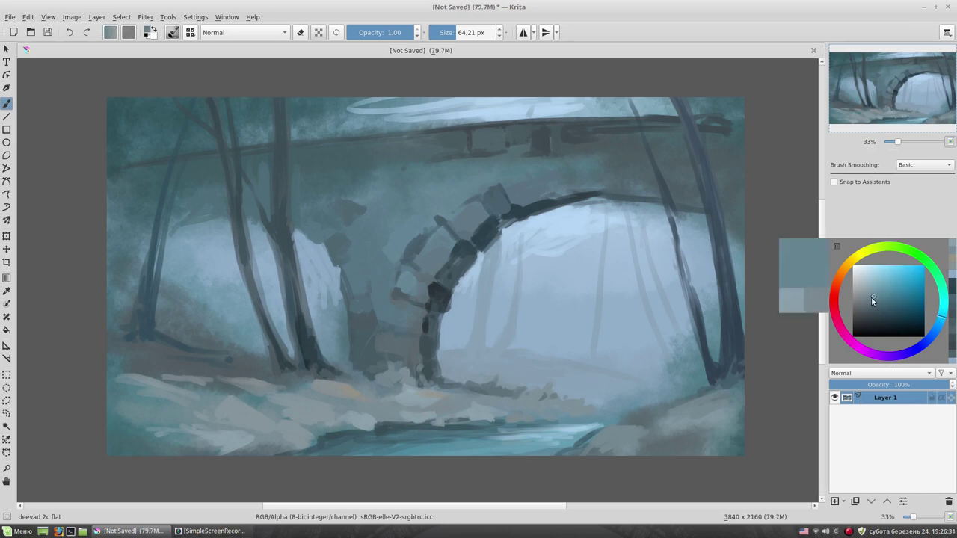
{"action": "key", "text": "bracketleft"}
{"action": "left_click", "coordinate": [389, 427], "text": "ctrl"}
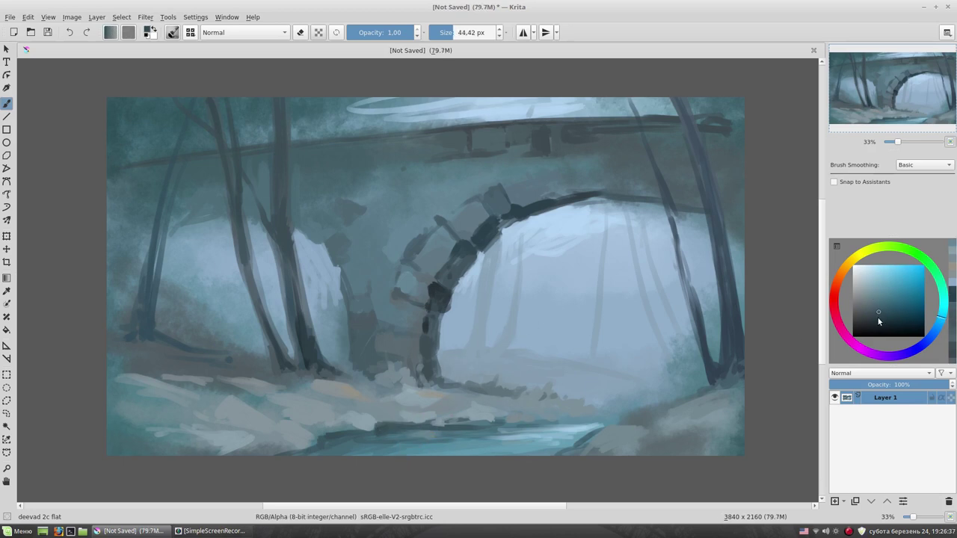
{"action": "left_click_drag", "start_coordinate": [374, 433], "coordinate": [373, 436]}
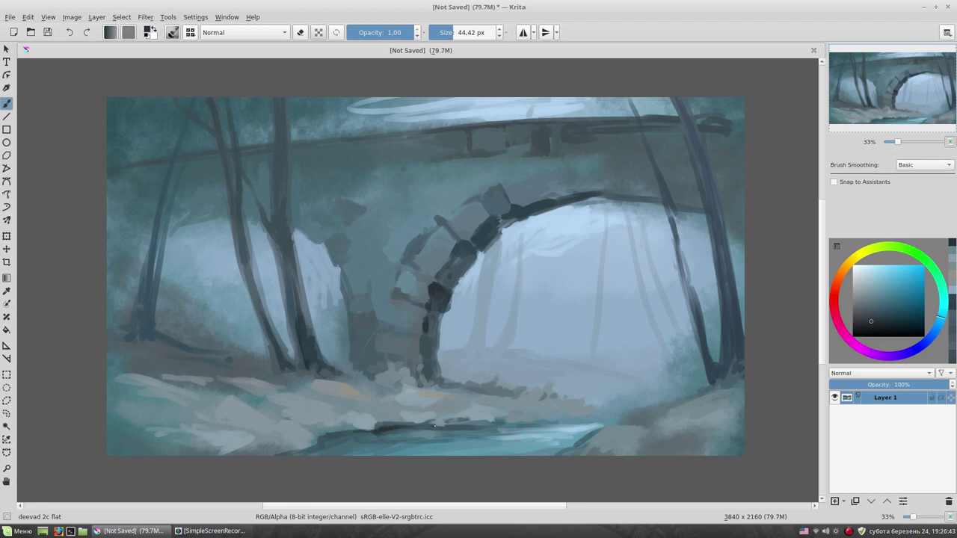
{"action": "left_click", "coordinate": [305, 421], "text": "ctrl"}
{"action": "left_click", "coordinate": [299, 422], "text": "ctrl"}
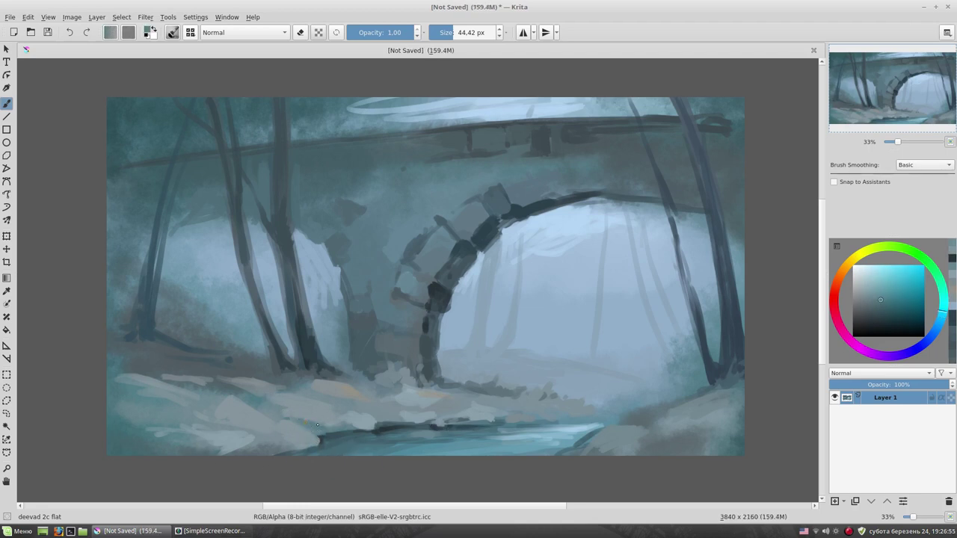
{"action": "left_click_drag", "start_coordinate": [300, 423], "coordinate": [335, 427]}
{"action": "left_click_drag", "start_coordinate": [587, 266], "coordinate": [600, 271]}
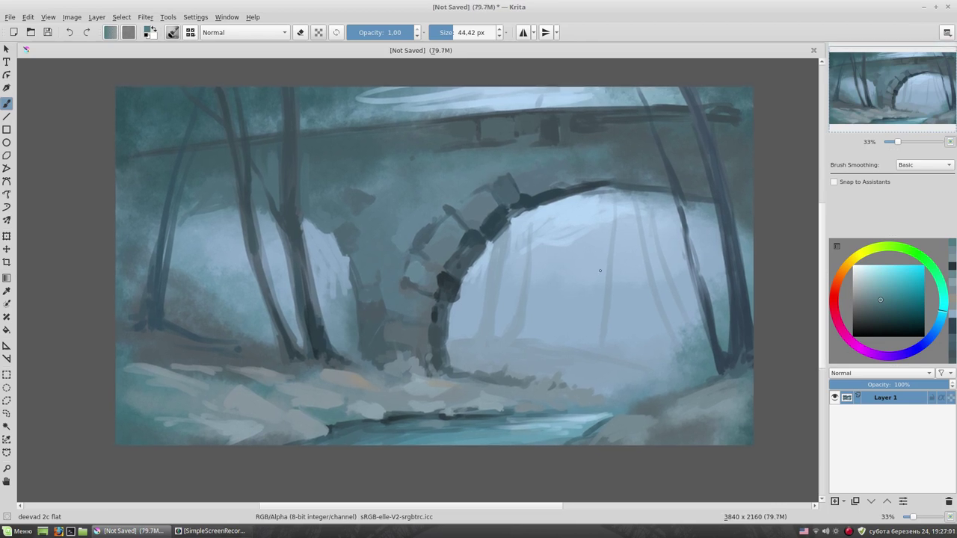
Paint light highlights on the lower-right rocks, enlarging the brush to 64.03 px.
{"action": "left_click", "coordinate": [869, 286]}
{"action": "left_click_drag", "start_coordinate": [621, 438], "coordinate": [630, 418]}
{"action": "left_click", "coordinate": [598, 440], "text": "ctrl"}
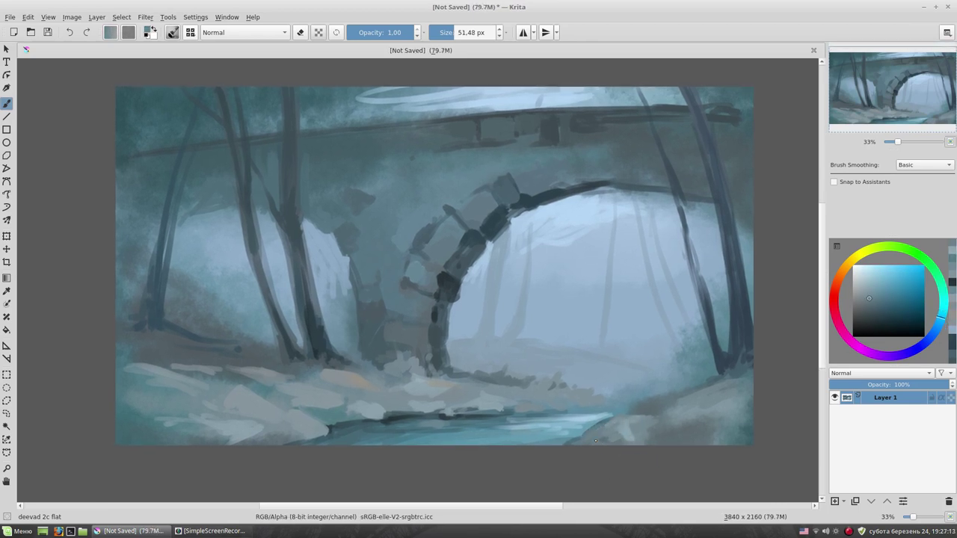
{"action": "left_click", "coordinate": [654, 421], "text": "ctrl"}
{"action": "left_click", "coordinate": [624, 436], "text": "ctrl"}
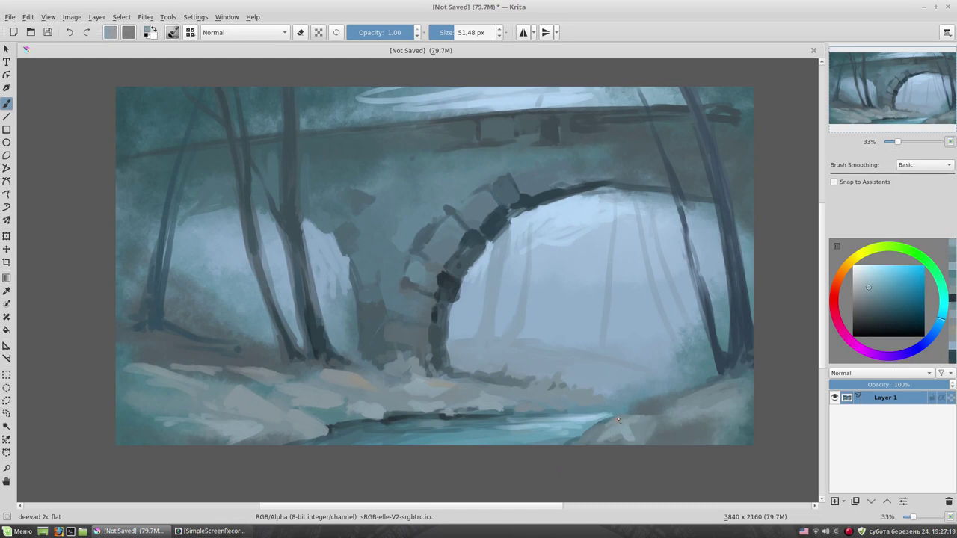
{"action": "left_click", "coordinate": [689, 412], "text": "ctrl"}
{"action": "key", "text": "]"}
{"action": "left_click_drag", "start_coordinate": [658, 432], "coordinate": [703, 424]}
Sample further rock shades and resize the brush to 47.22 then 61.45 px.
{"action": "left_click", "coordinate": [653, 399], "text": "ctrl"}
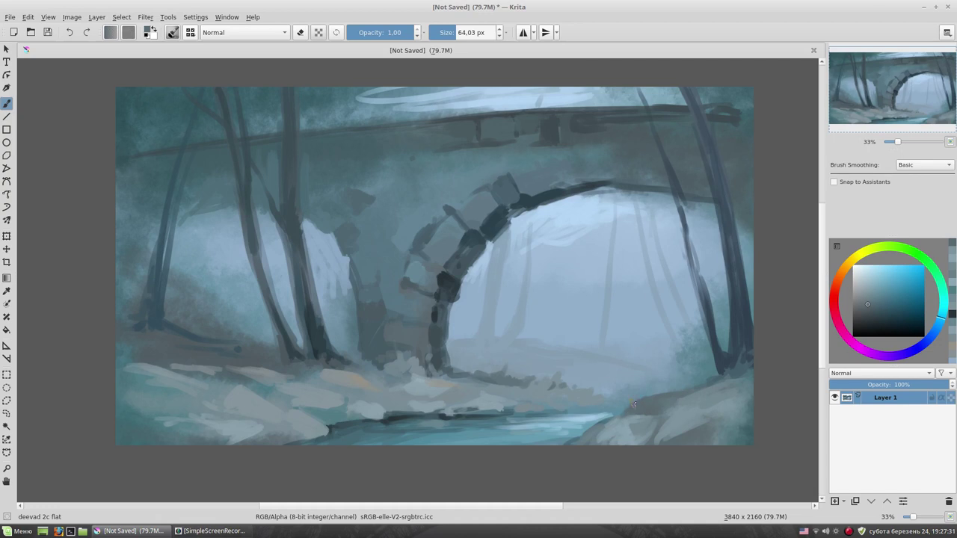
{"action": "left_click", "coordinate": [735, 374], "text": "ctrl"}
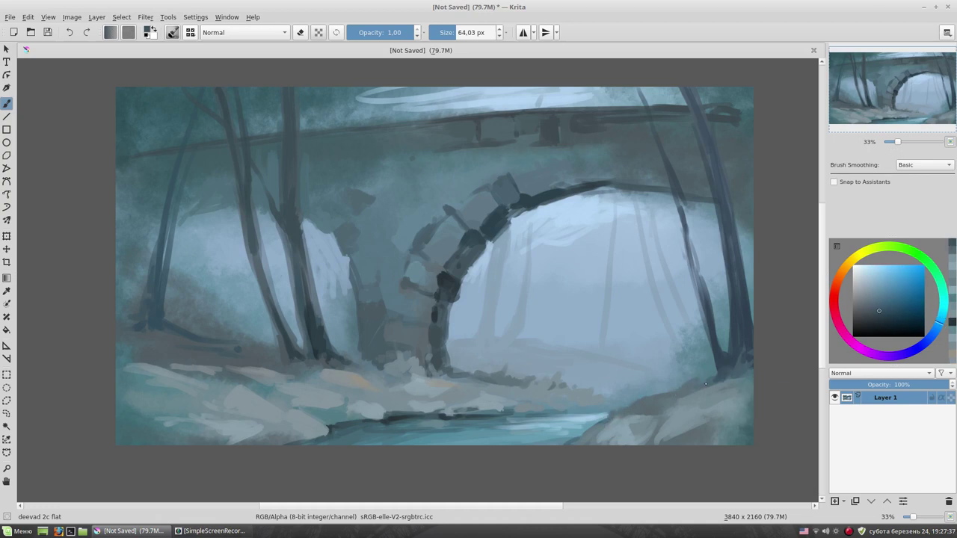
{"action": "key", "text": "bracketleft"}
{"action": "left_click", "coordinate": [697, 386], "text": "ctrl"}
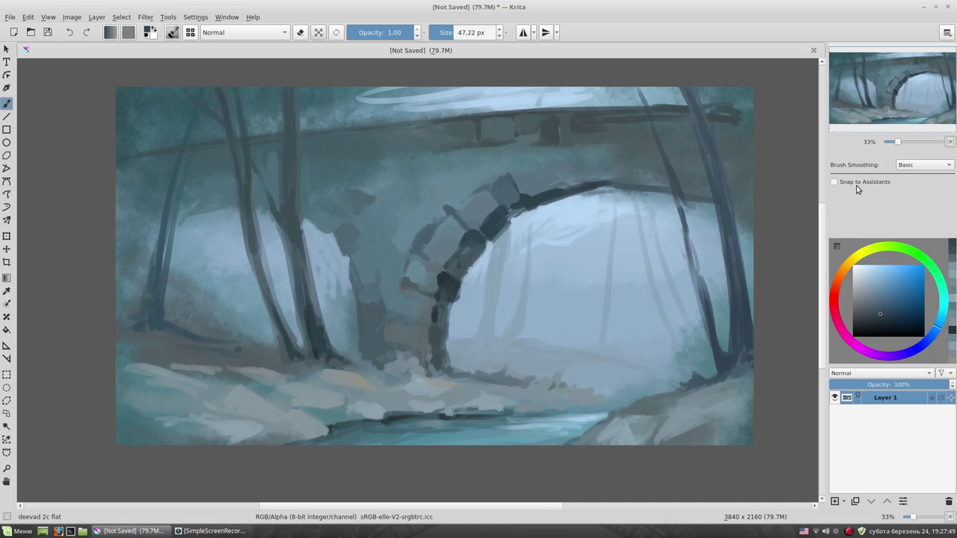
{"action": "left_click", "coordinate": [678, 386], "text": "ctrl"}
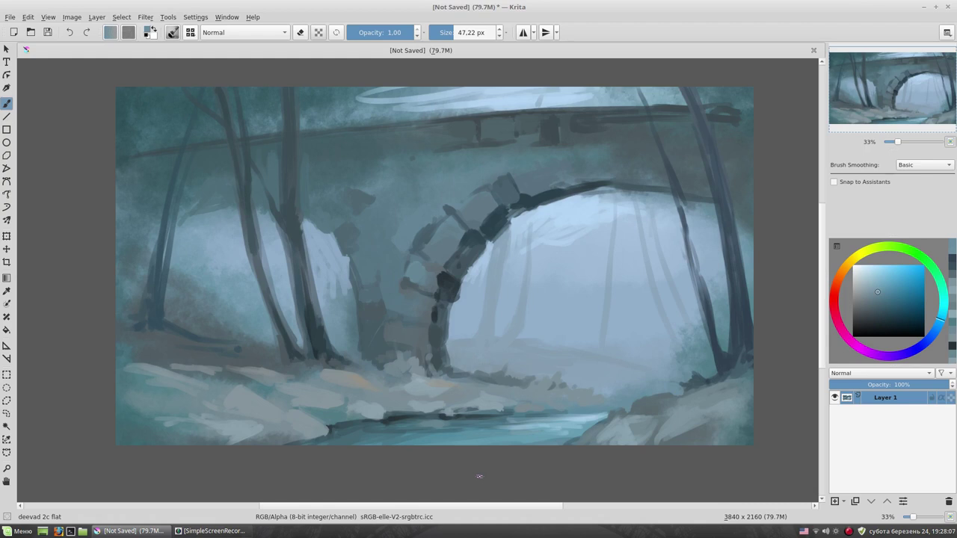
{"action": "key", "text": "bracketright"}
{"action": "key", "text": "bracketright"}
{"action": "left_click", "coordinate": [441, 333], "text": "ctrl"}
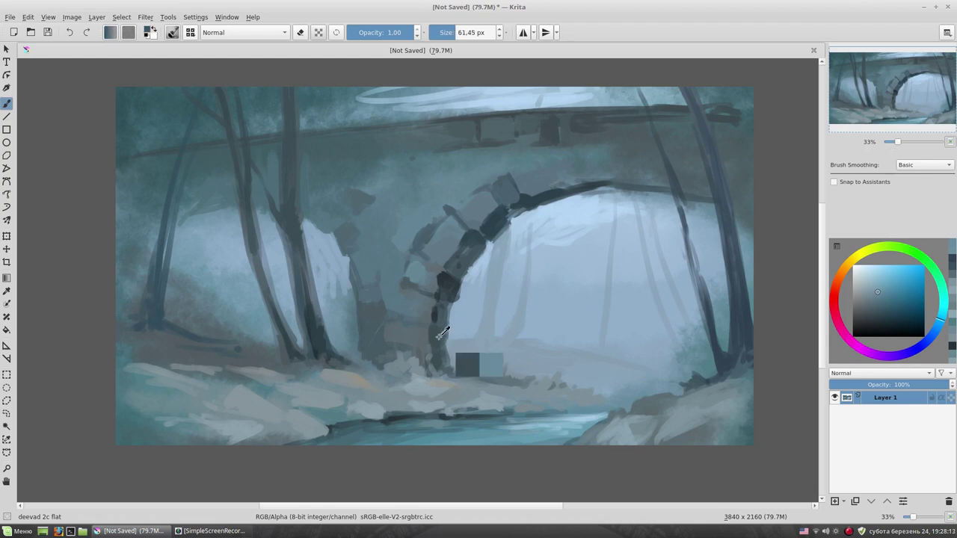
Paint a dark blue stroke down the arch base and grey-blue shading on the pier beside the trunk.
{"action": "left_click_drag", "start_coordinate": [369, 351], "coordinate": [386, 356]}
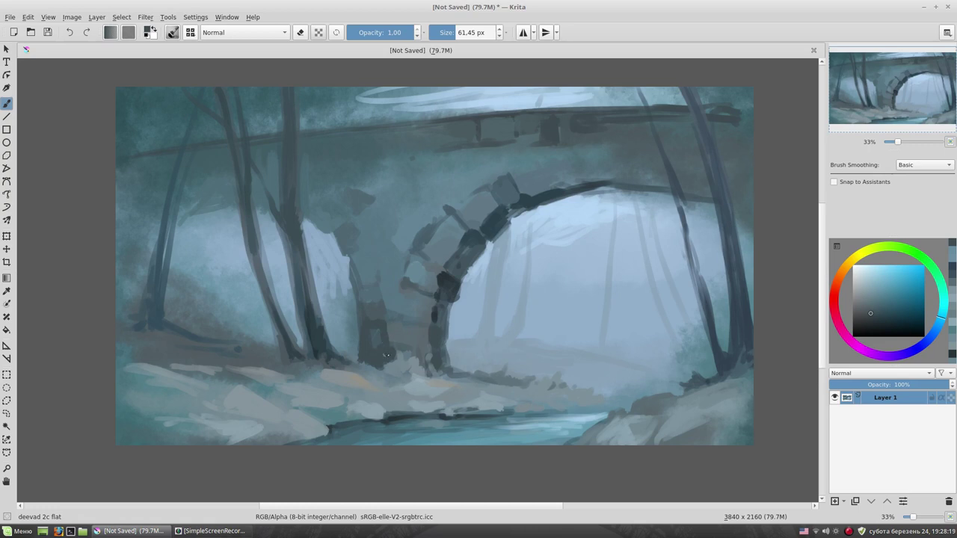
{"action": "left_click", "coordinate": [438, 320], "text": "ctrl"}
{"action": "mouse_move", "coordinate": [439, 320]}
{"action": "left_mouse_down"}
{"action": "mouse_move", "coordinate": [435, 367]}
{"action": "mouse_move", "coordinate": [489, 378]}
{"action": "left_mouse_up"}
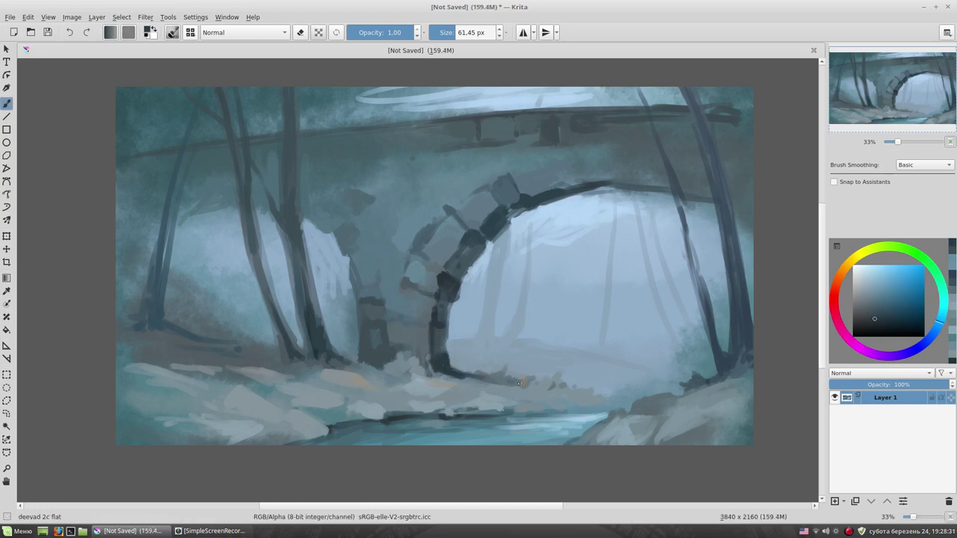
{"action": "left_click", "coordinate": [432, 357], "text": "ctrl"}
{"action": "left_click", "coordinate": [404, 333], "text": "ctrl"}
{"action": "left_click_drag", "start_coordinate": [404, 333], "coordinate": [413, 350]}
{"action": "left_click", "coordinate": [355, 326], "text": "ctrl"}
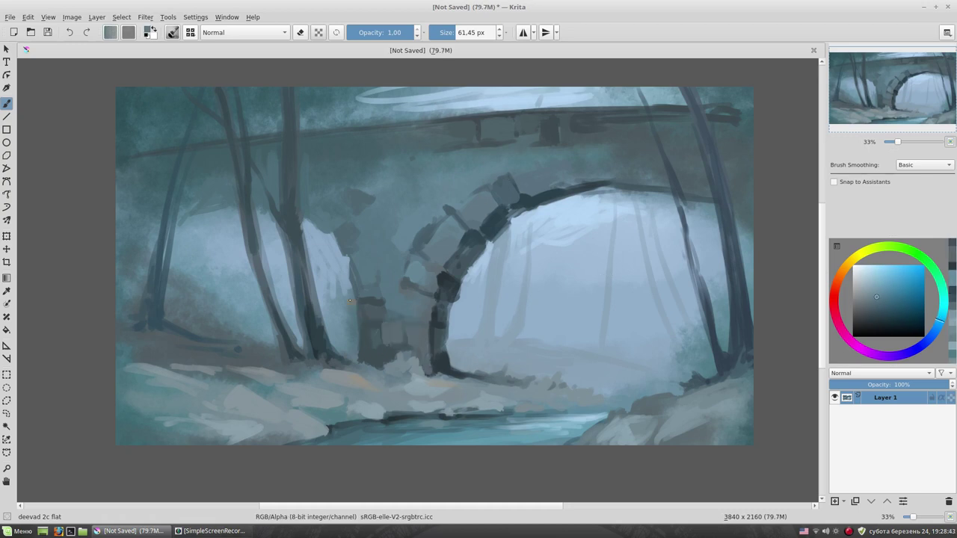
{"action": "left_click_drag", "start_coordinate": [324, 239], "coordinate": [319, 236]}
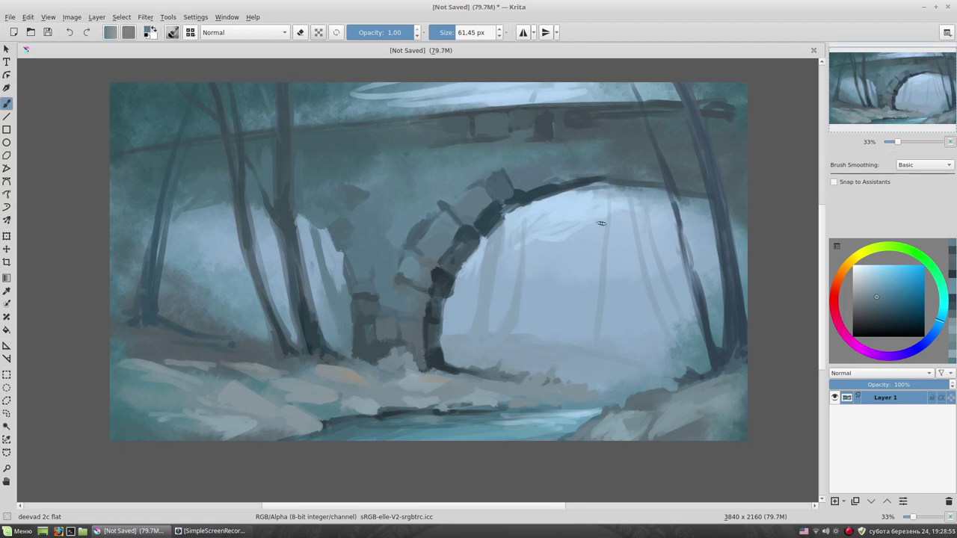
Darken the dark rock patch and add light blue-grey strokes on the lower-right rocks.
{"action": "left_click", "coordinate": [644, 391], "text": "ctrl"}
{"action": "left_click_drag", "start_coordinate": [632, 398], "coordinate": [653, 404]}
{"action": "mouse_move", "coordinate": [575, 438]}
{"action": "left_mouse_down"}
{"action": "mouse_move", "coordinate": [603, 417]}
{"action": "mouse_move", "coordinate": [552, 443]}
{"action": "mouse_move", "coordinate": [618, 412]}
{"action": "mouse_move", "coordinate": [647, 415]}
{"action": "left_mouse_up"}
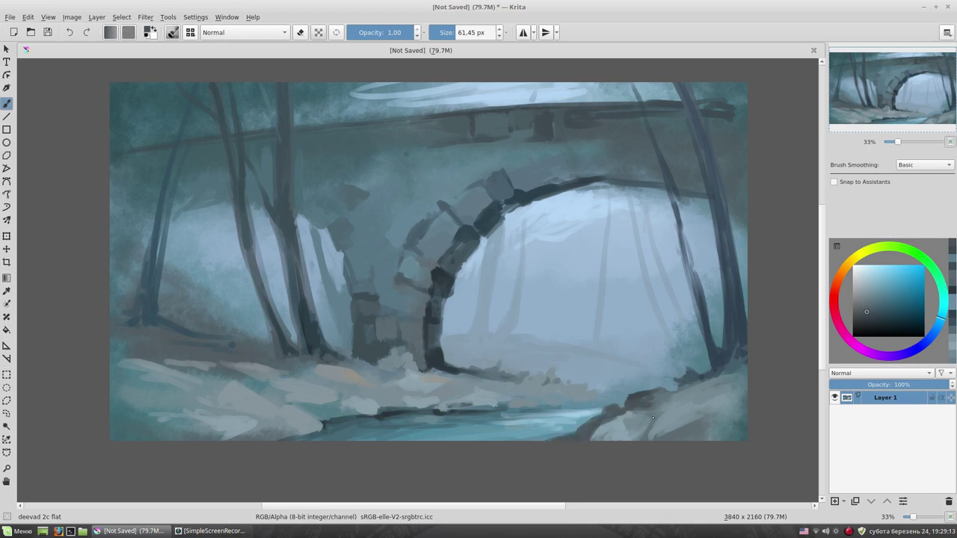
{"action": "left_click", "coordinate": [585, 434], "text": "ctrl"}
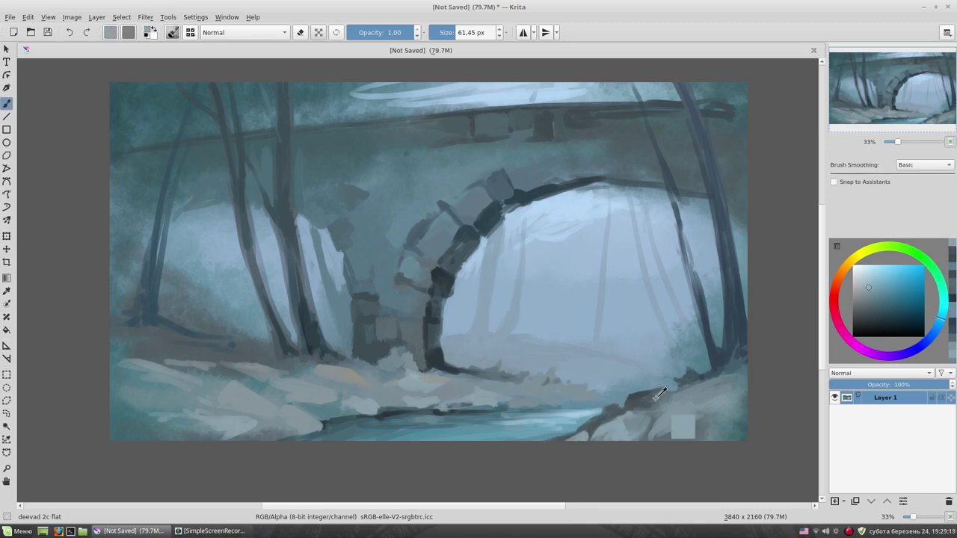
{"action": "left_click", "coordinate": [702, 378], "text": "ctrl"}
{"action": "left_click", "coordinate": [677, 410], "text": "ctrl"}
{"action": "mouse_move", "coordinate": [708, 408]}
{"action": "left_mouse_down"}
{"action": "mouse_move", "coordinate": [679, 415]}
{"action": "mouse_move", "coordinate": [727, 418]}
{"action": "left_mouse_up"}
{"action": "left_click", "coordinate": [719, 432], "text": "ctrl"}
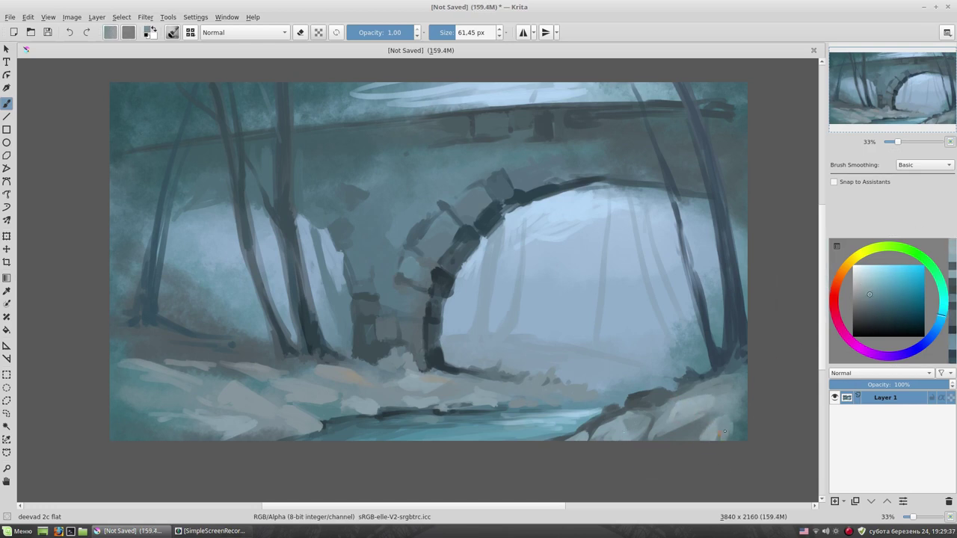
{"action": "left_click", "coordinate": [732, 432], "text": "ctrl"}
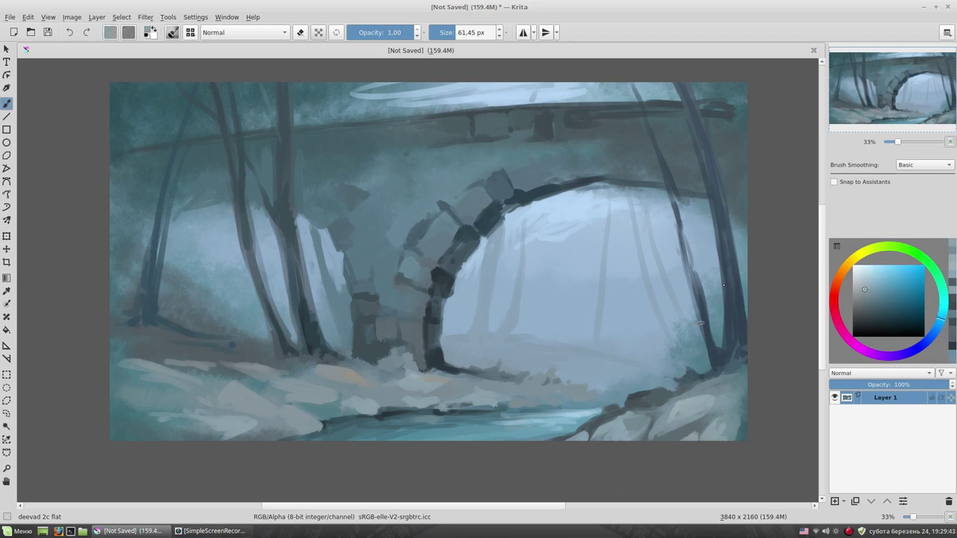
Darken the right tree trunk with dark blue-grey strokes.
{"action": "left_click", "coordinate": [720, 355], "text": "ctrl"}
{"action": "left_click_drag", "start_coordinate": [729, 277], "coordinate": [733, 367]}
{"action": "left_click_drag", "start_coordinate": [729, 215], "coordinate": [725, 288]}
{"action": "left_click_drag", "start_coordinate": [685, 240], "coordinate": [718, 357]}
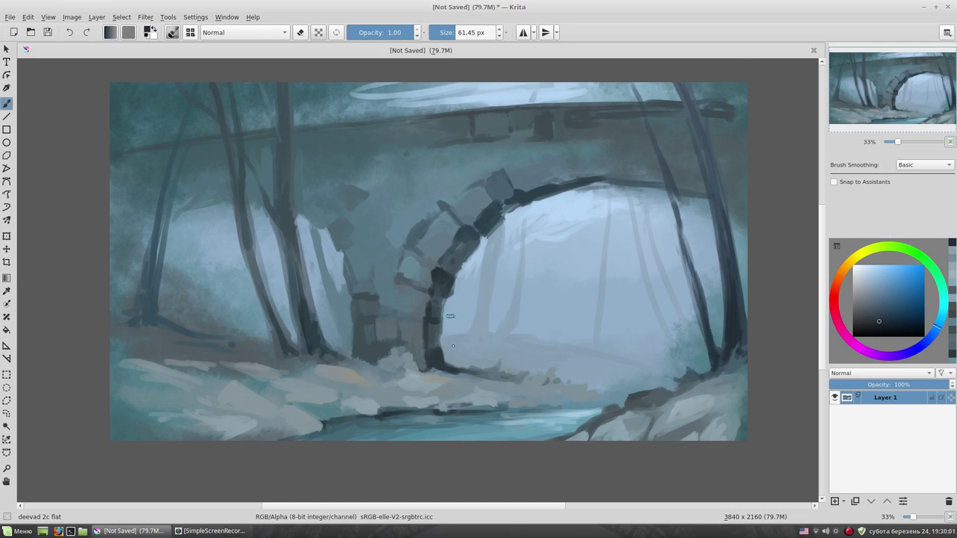
Paint darker stones on the pillar and area left of the arch.
{"action": "left_click", "coordinate": [419, 353], "text": "ctrl"}
{"action": "mouse_move", "coordinate": [401, 313]}
{"action": "left_mouse_down"}
{"action": "mouse_move", "coordinate": [415, 323]}
{"action": "mouse_move", "coordinate": [402, 322]}
{"action": "mouse_move", "coordinate": [407, 340]}
{"action": "left_mouse_up"}
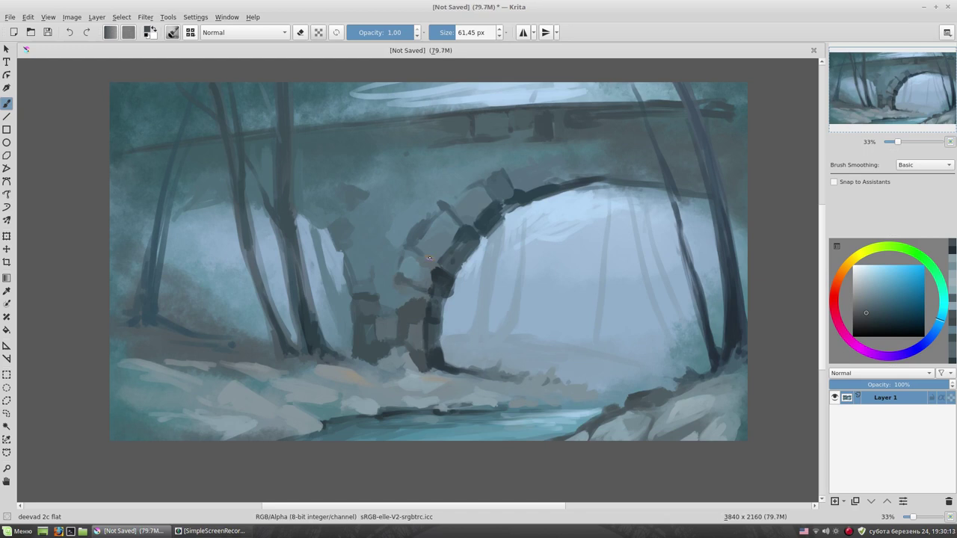
{"action": "left_click", "coordinate": [463, 156], "text": "ctrl"}
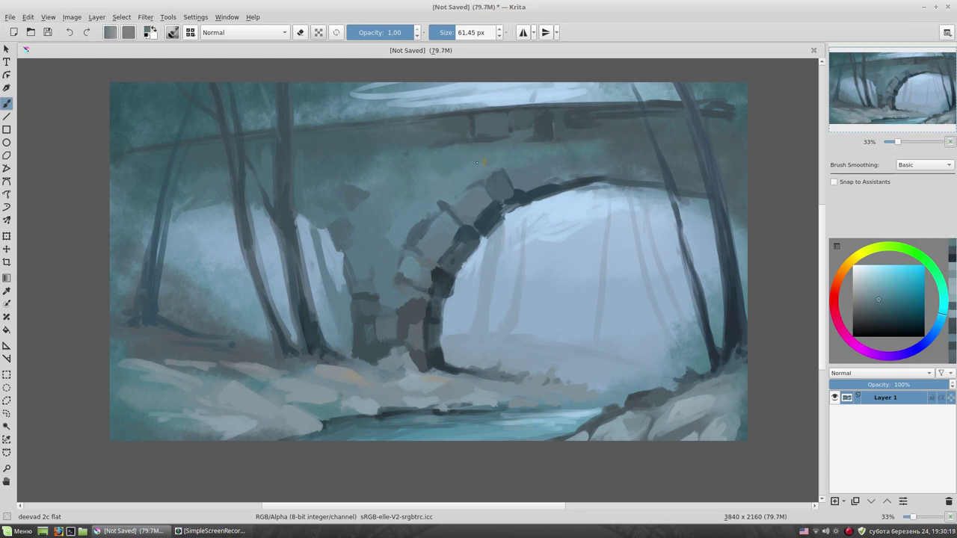
{"action": "left_click", "coordinate": [442, 151], "text": "ctrl"}
{"action": "left_click_drag", "start_coordinate": [423, 202], "coordinate": [396, 220]}
Darken the arch's top edge and run a dark band along the bridge's top edge.
{"action": "left_click", "coordinate": [402, 284], "text": "ctrl"}
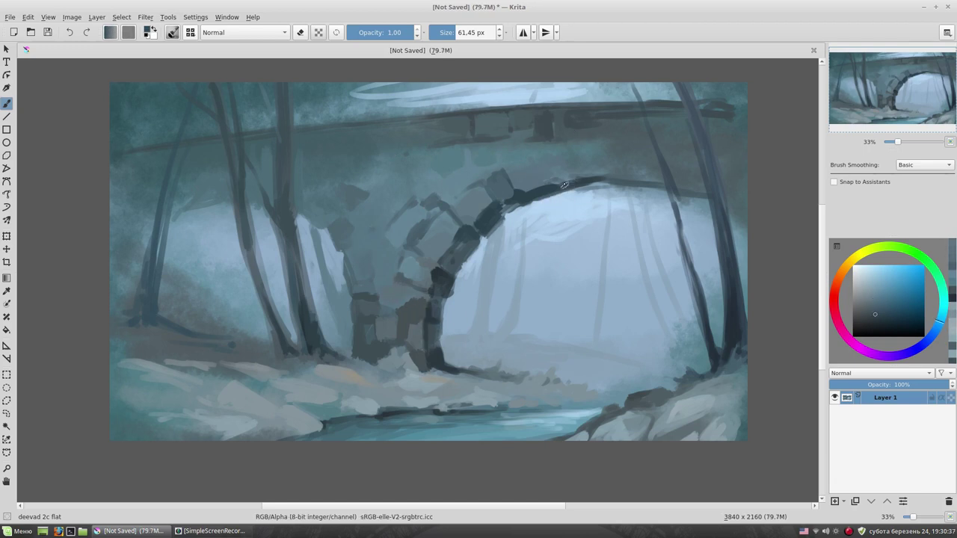
{"action": "mouse_move", "coordinate": [561, 181]}
{"action": "left_mouse_down"}
{"action": "mouse_move", "coordinate": [655, 184]}
{"action": "mouse_move", "coordinate": [647, 187]}
{"action": "left_mouse_up"}
{"action": "left_click", "coordinate": [618, 180], "text": "ctrl"}
{"action": "left_click", "coordinate": [627, 171], "text": "ctrl"}
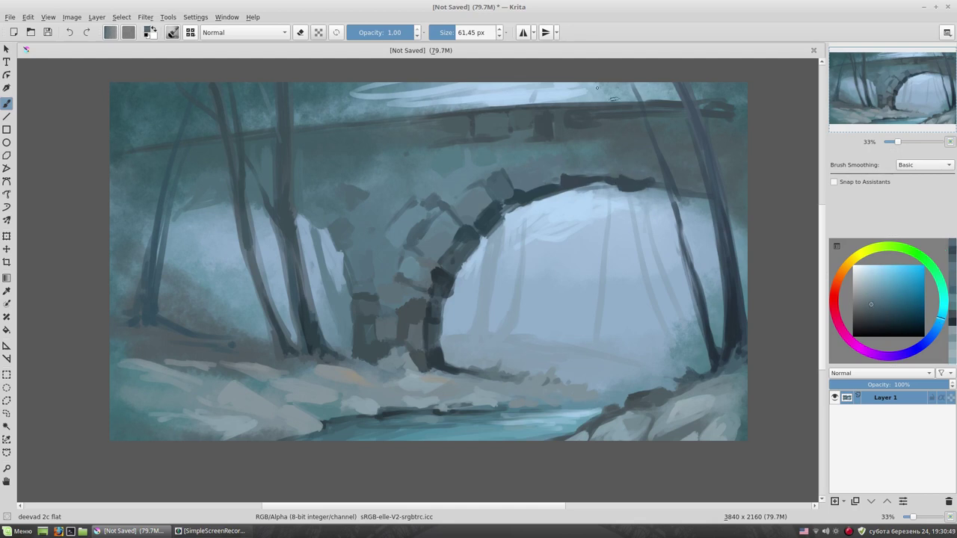
{"action": "left_click", "coordinate": [598, 160], "text": "ctrl"}
{"action": "left_click", "coordinate": [587, 177], "text": "ctrl"}
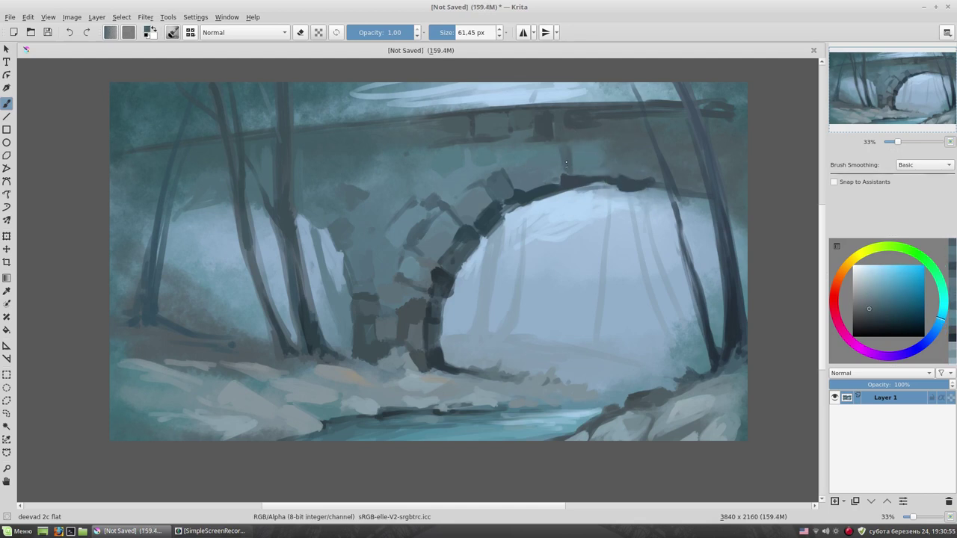
{"action": "left_click", "coordinate": [568, 123], "text": "ctrl"}
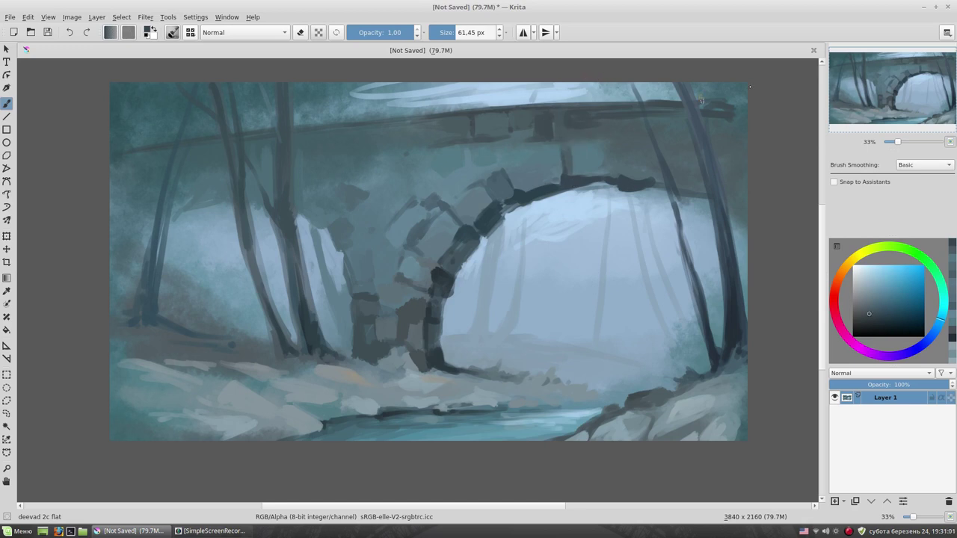
{"action": "left_click_drag", "start_coordinate": [542, 106], "coordinate": [600, 102]}
{"action": "mouse_move", "coordinate": [449, 110]}
{"action": "left_mouse_down"}
{"action": "mouse_move", "coordinate": [317, 127]}
{"action": "mouse_move", "coordinate": [415, 113]}
{"action": "left_mouse_up"}
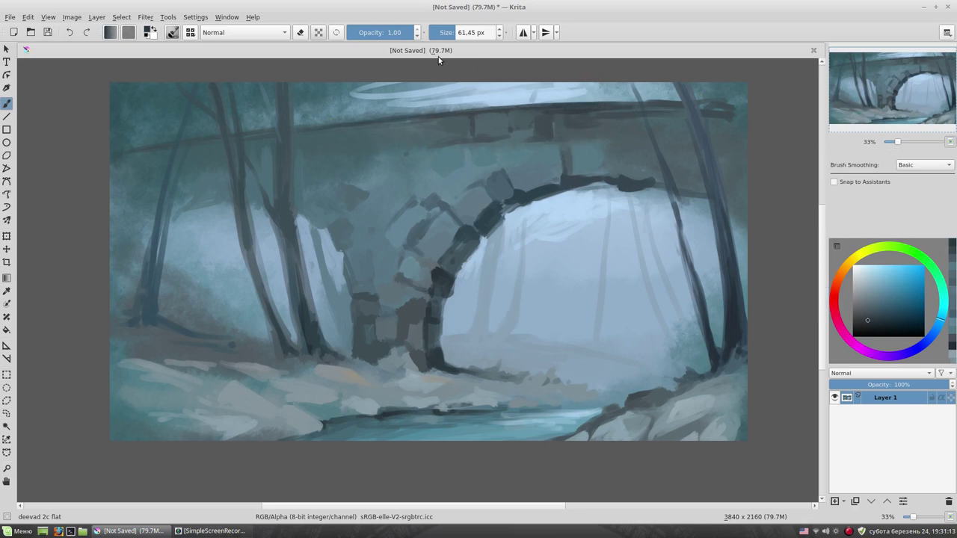
{"action": "left_click", "coordinate": [734, 130], "text": "ctrl"}
{"action": "left_click", "coordinate": [684, 200], "text": "ctrl"}
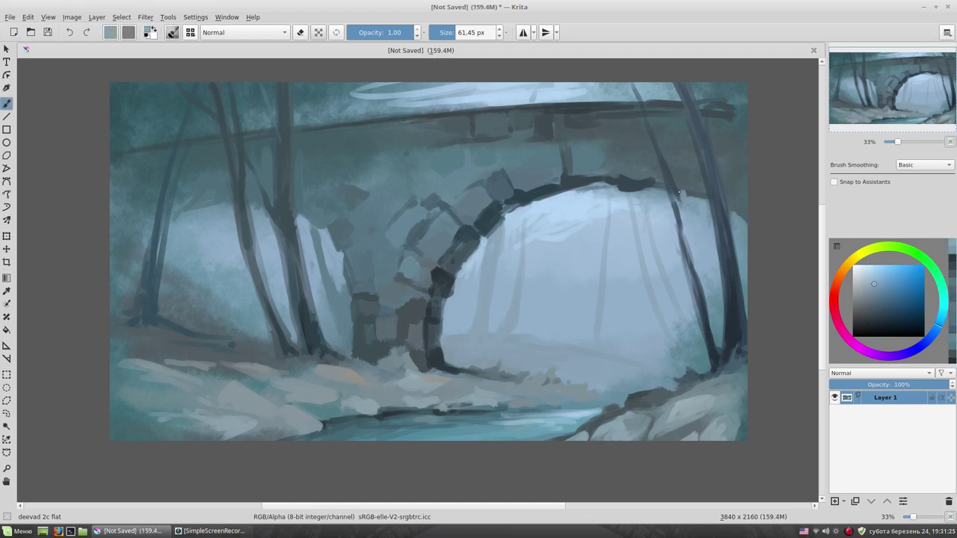
Extend the right tree trunk upward and paint diagonal branches reaching toward the bridge.
{"action": "left_click", "coordinate": [708, 271], "text": "ctrl"}
{"action": "left_click_drag", "start_coordinate": [683, 244], "coordinate": [672, 136]}
{"action": "left_click_drag", "start_coordinate": [671, 206], "coordinate": [683, 229]}
{"action": "left_click_drag", "start_coordinate": [648, 188], "coordinate": [688, 267]}
{"action": "left_click_drag", "start_coordinate": [642, 169], "coordinate": [696, 300]}
{"action": "left_click_drag", "start_coordinate": [649, 163], "coordinate": [625, 86]}
Dab dark bushy foliage at the base of the right trees.
{"action": "left_click", "coordinate": [703, 346], "text": "ctrl"}
{"action": "mouse_move", "coordinate": [693, 335]}
{"action": "left_mouse_down"}
{"action": "mouse_move", "coordinate": [685, 344]}
{"action": "mouse_move", "coordinate": [705, 366]}
{"action": "mouse_move", "coordinate": [678, 337]}
{"action": "left_mouse_up"}
{"action": "left_click", "coordinate": [708, 359], "text": "ctrl"}
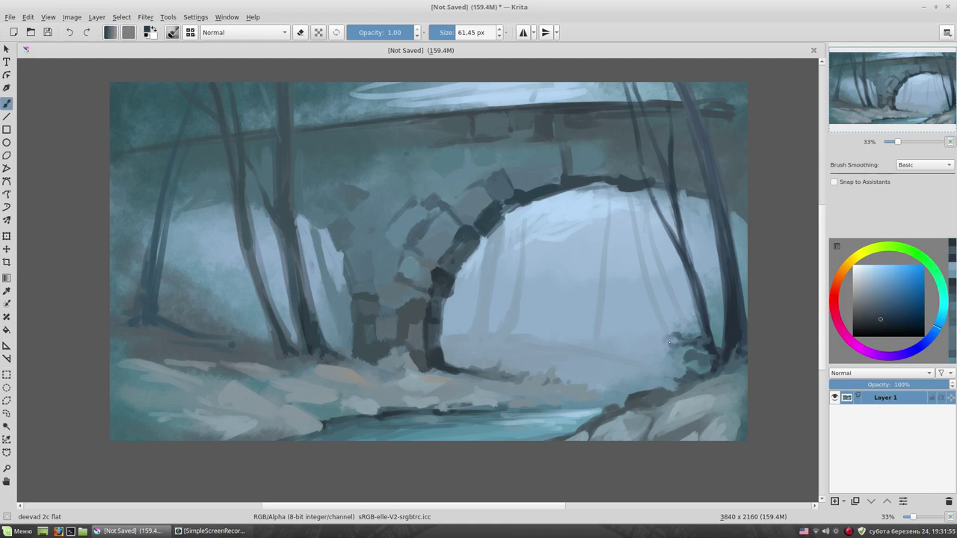
{"action": "left_click_drag", "start_coordinate": [693, 382], "coordinate": [703, 372]}
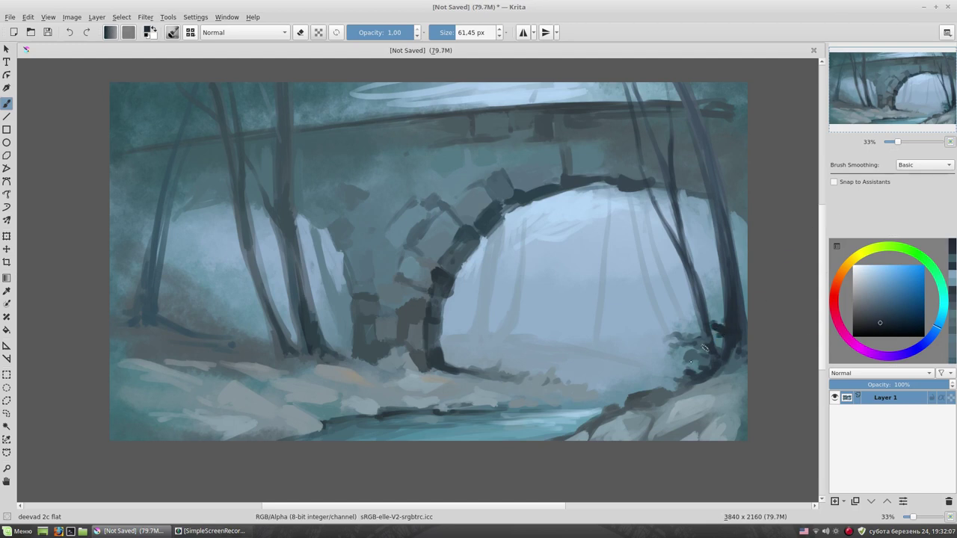
Add a light patch on the trunk and a small pale dab in the bush at about 38 px.
{"action": "left_click", "coordinate": [706, 322], "text": "ctrl"}
{"action": "left_click_drag", "start_coordinate": [706, 322], "coordinate": [743, 318]}
{"action": "left_click", "coordinate": [704, 340], "text": "ctrl"}
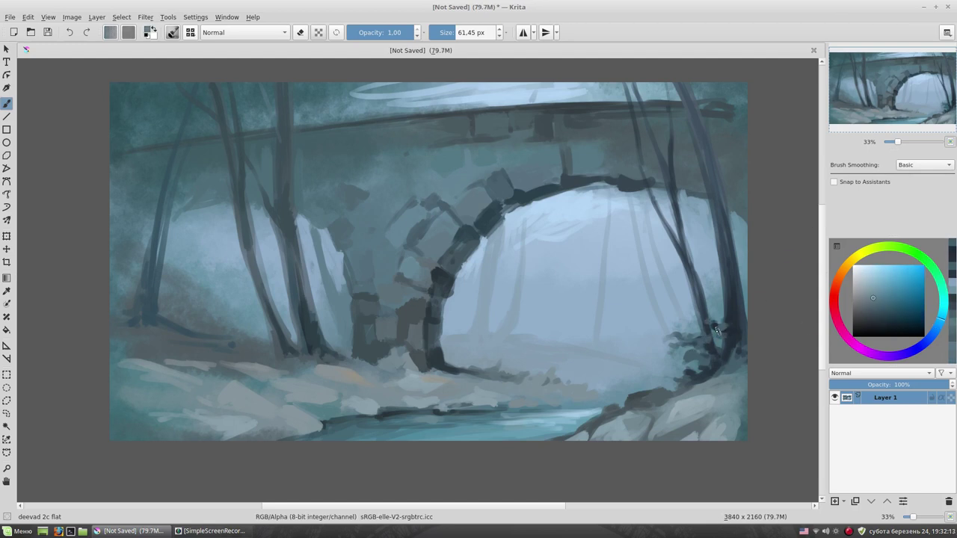
{"action": "left_click_drag", "start_coordinate": [782, 332], "coordinate": [683, 330]}
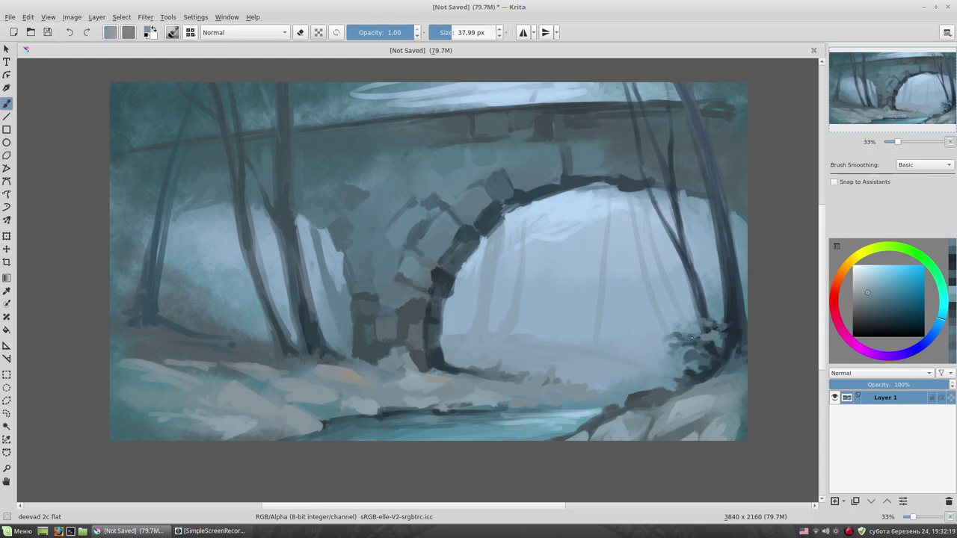
{"action": "left_click", "coordinate": [735, 334]}
Darken the upper-right tree trunks with a sampled dark colour.
{"action": "left_click_drag", "start_coordinate": [689, 148], "coordinate": [703, 149]}
{"action": "left_click", "coordinate": [690, 149], "text": "ctrl"}
{"action": "left_click_drag", "start_coordinate": [679, 86], "coordinate": [715, 187]}
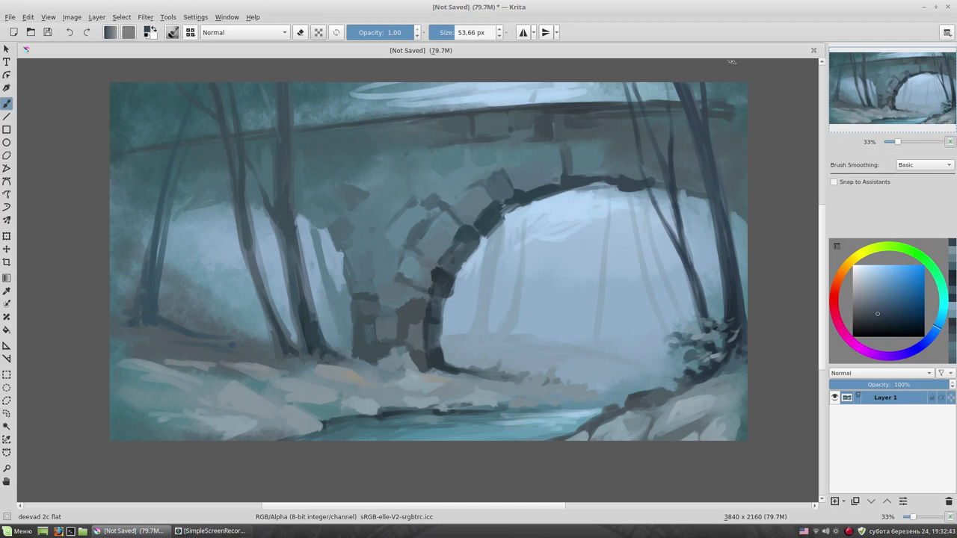
{"action": "left_click", "coordinate": [315, 137], "text": "ctrl"}
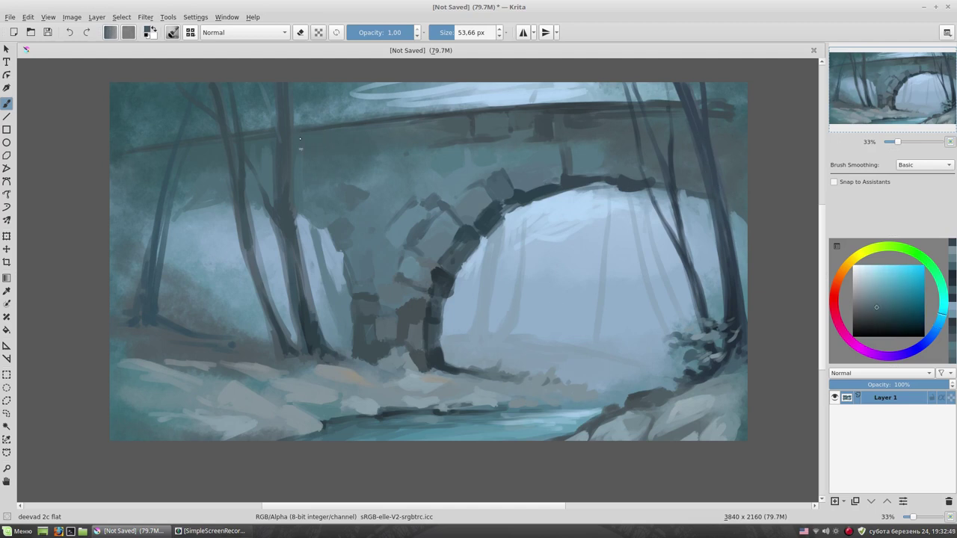
Remove a stray dark dab from the bridge wall.
{"action": "left_click", "coordinate": [329, 161], "text": "ctrl"}
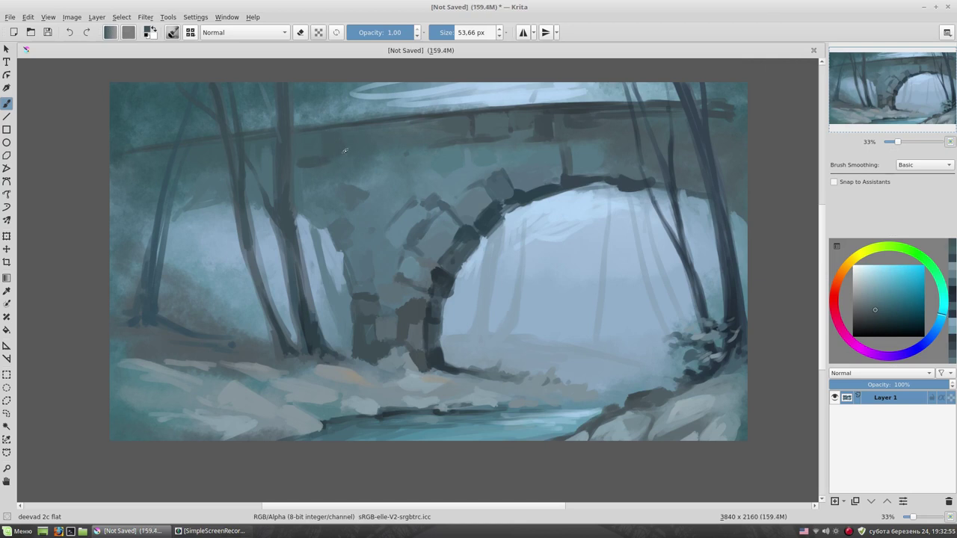
{"action": "left_click", "coordinate": [431, 194]}
{"action": "key", "text": "ctrl+z"}
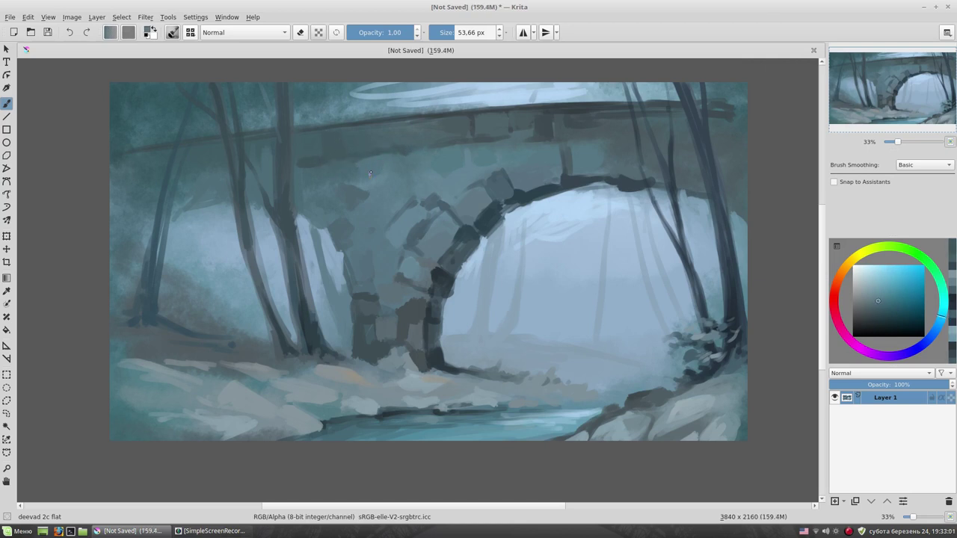
{"action": "left_click", "coordinate": [349, 165], "text": "ctrl"}
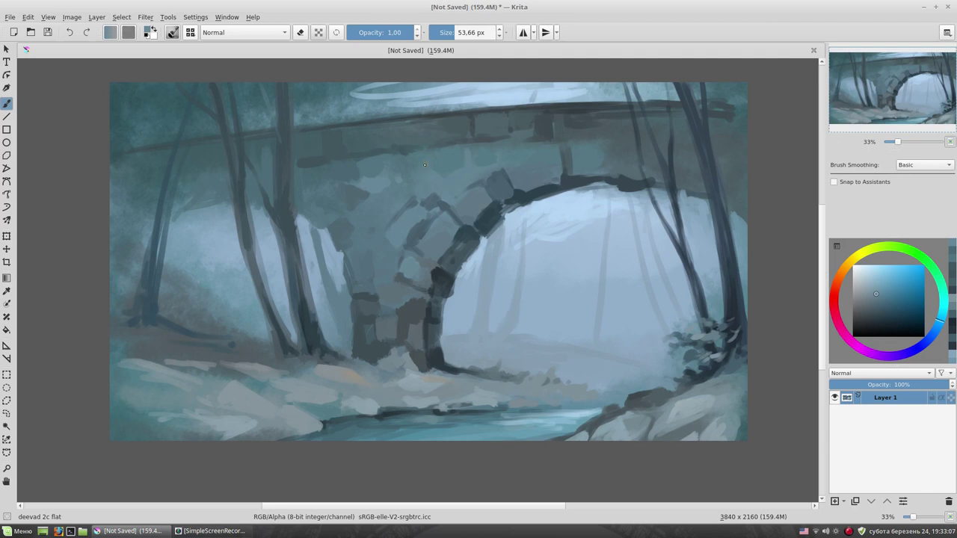
Sample dark teals from the trees and darken the left tree trunks beside the pillar.
{"action": "left_click", "coordinate": [439, 116], "text": "ctrl"}
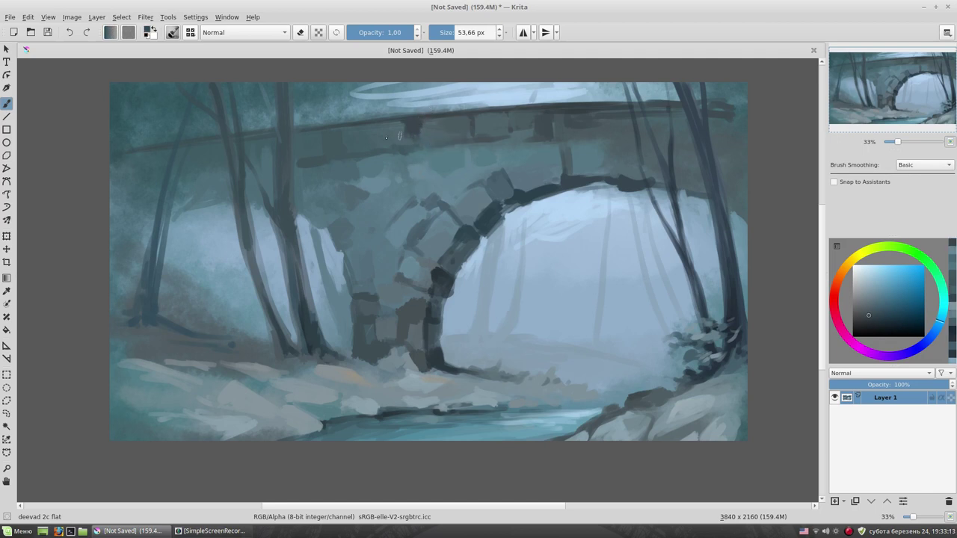
{"action": "left_click", "coordinate": [300, 162], "text": "ctrl"}
{"action": "left_click", "coordinate": [298, 305], "text": "ctrl"}
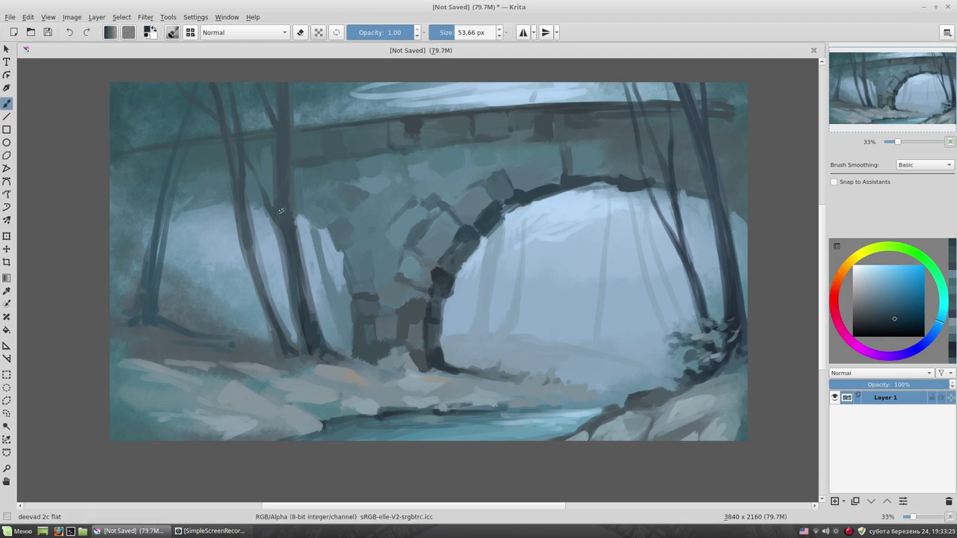
{"action": "left_click", "coordinate": [290, 163], "text": "ctrl"}
{"action": "left_click_drag", "start_coordinate": [282, 133], "coordinate": [280, 209]}
{"action": "left_click_drag", "start_coordinate": [251, 151], "coordinate": [267, 207]}
{"action": "left_click_drag", "start_coordinate": [235, 140], "coordinate": [227, 129]}
Paint a lighter blue stroke along the left trunk and darken the ground at its base.
{"action": "left_click", "coordinate": [355, 289], "text": "ctrl"}
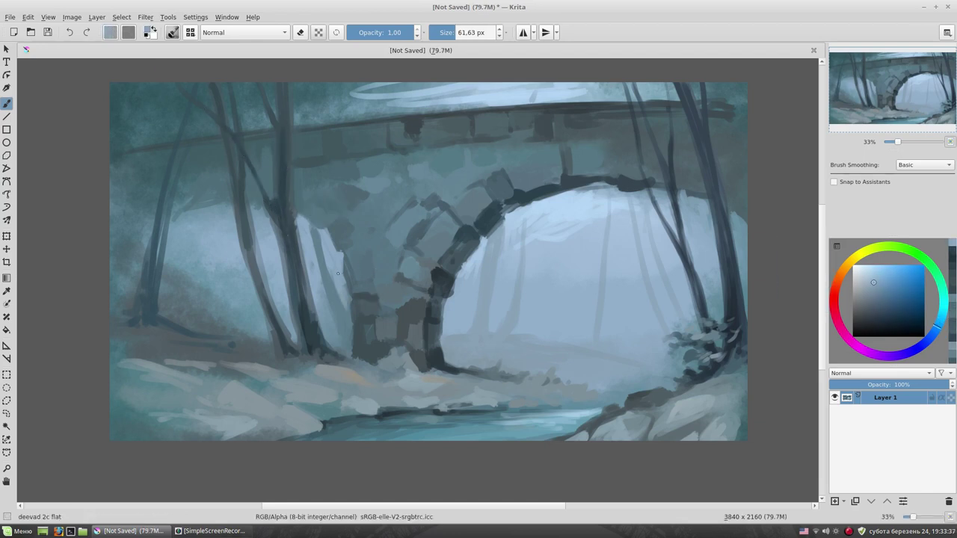
{"action": "left_click", "coordinate": [349, 300], "text": "ctrl"}
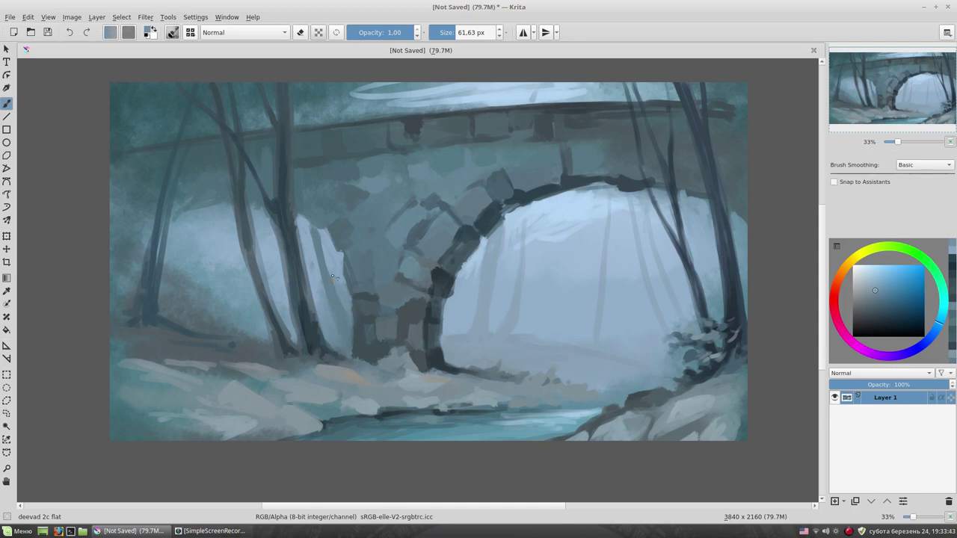
{"action": "left_click", "coordinate": [320, 187], "text": "ctrl"}
{"action": "left_click", "coordinate": [335, 192], "text": "ctrl"}
{"action": "left_click", "coordinate": [293, 144], "text": "ctrl"}
{"action": "left_click_drag", "start_coordinate": [181, 142], "coordinate": [155, 295]}
{"action": "left_click", "coordinate": [153, 272], "text": "ctrl"}
{"action": "mouse_move", "coordinate": [232, 341]}
{"action": "left_mouse_down"}
{"action": "mouse_move", "coordinate": [139, 321]}
{"action": "mouse_move", "coordinate": [184, 297]}
{"action": "mouse_move", "coordinate": [203, 335]}
{"action": "left_mouse_up"}
Add dark strokes at the left tree bases and a thin dark trunk on the far left at about 52 px.
{"action": "left_click_drag", "start_coordinate": [163, 308], "coordinate": [161, 291]}
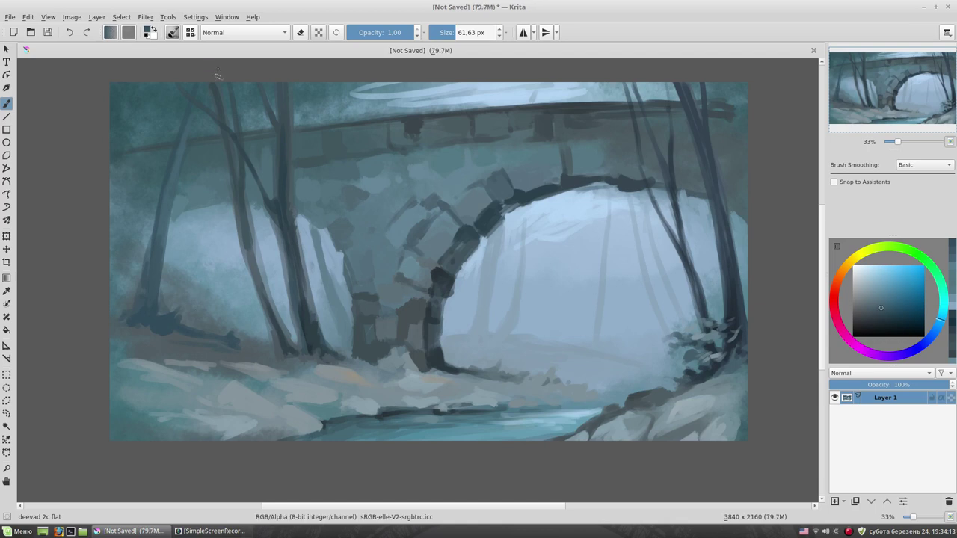
{"action": "left_click", "coordinate": [189, 124], "text": "ctrl"}
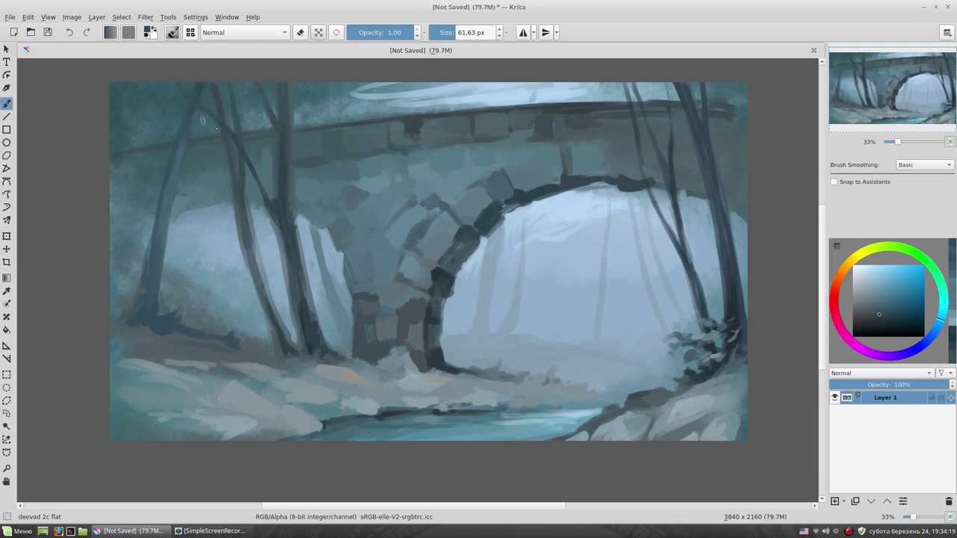
{"action": "key", "text": "bracketleft"}
{"action": "left_click_drag", "start_coordinate": [146, 112], "coordinate": [160, 240]}
Lighten the mist left of the far-left tree with sampled light blues.
{"action": "left_click", "coordinate": [159, 240], "text": "ctrl"}
{"action": "left_click_drag", "start_coordinate": [138, 256], "coordinate": [132, 233]}
{"action": "left_click", "coordinate": [151, 218], "text": "ctrl"}
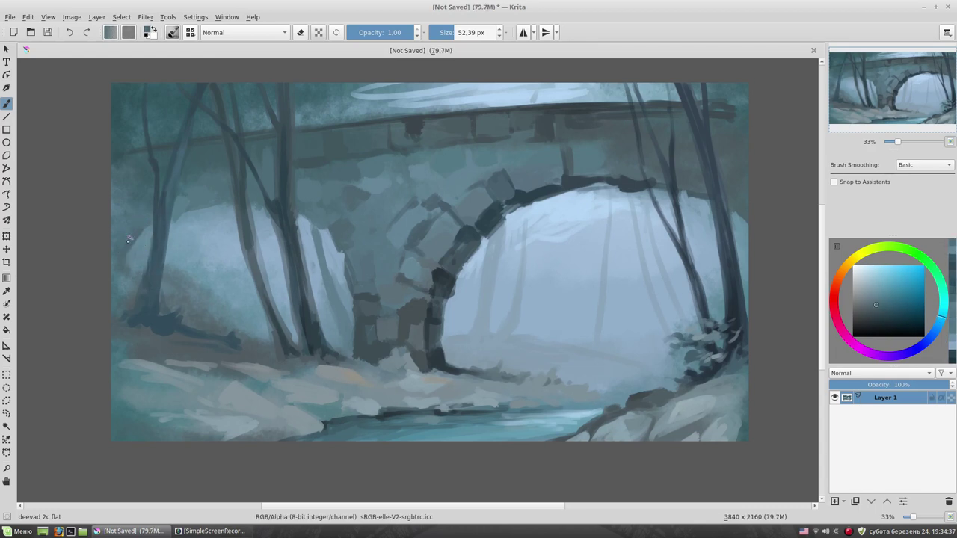
{"action": "left_click", "coordinate": [169, 206], "text": "ctrl"}
{"action": "left_click", "coordinate": [171, 245], "text": "ctrl"}
{"action": "left_click", "coordinate": [183, 213], "text": "ctrl"}
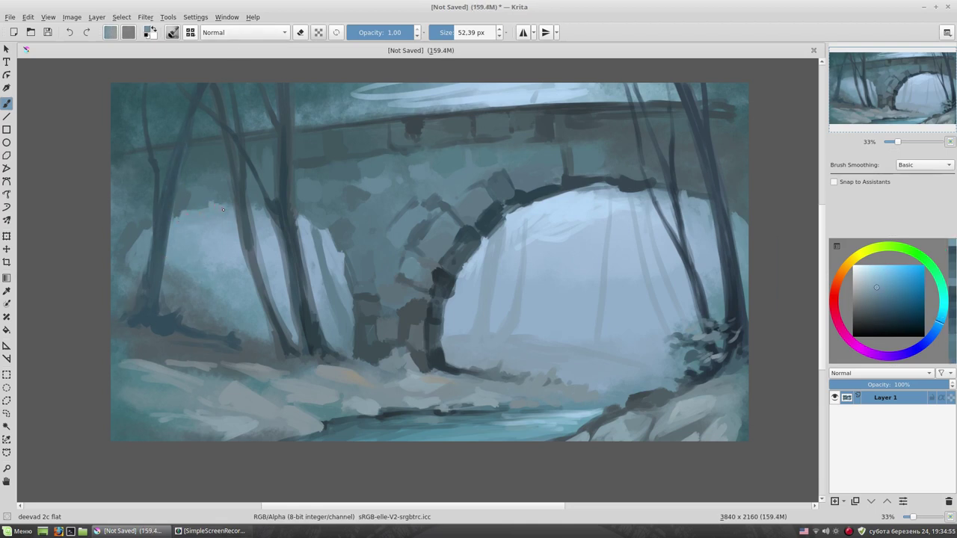
{"action": "left_click", "coordinate": [126, 197], "text": "ctrl"}
{"action": "left_click", "coordinate": [417, 127], "text": "ctrl"}
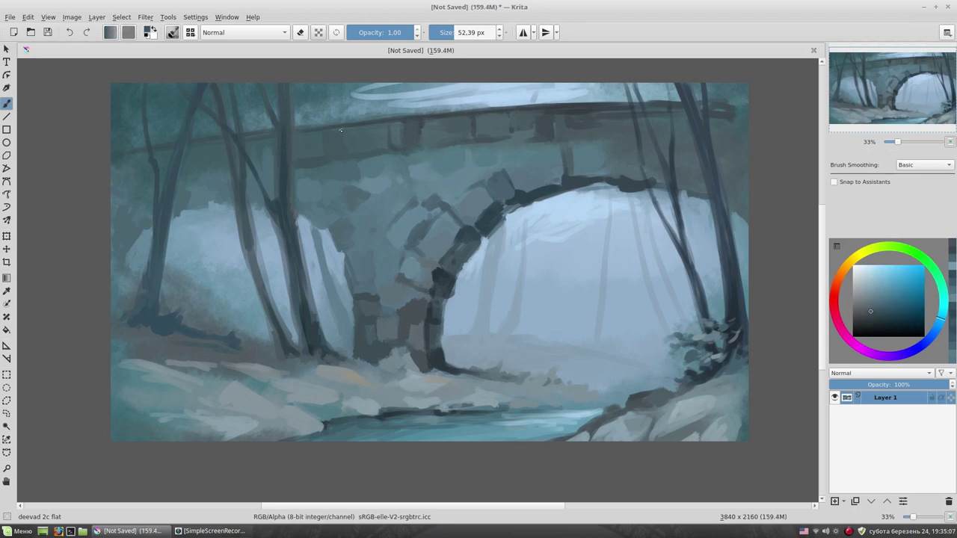
Extend the bridge's dark top edge rightward and add a faint pale stroke inside the arch.
{"action": "left_click", "coordinate": [638, 108], "text": "ctrl"}
{"action": "left_click_drag", "start_coordinate": [625, 119], "coordinate": [749, 118]}
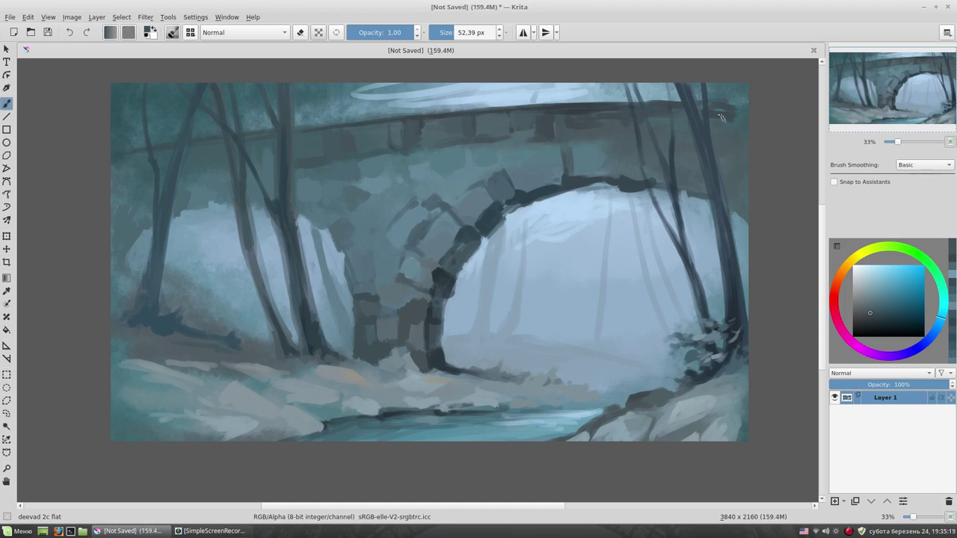
{"action": "key", "text": "]"}
{"action": "left_click", "coordinate": [317, 255], "text": "ctrl"}
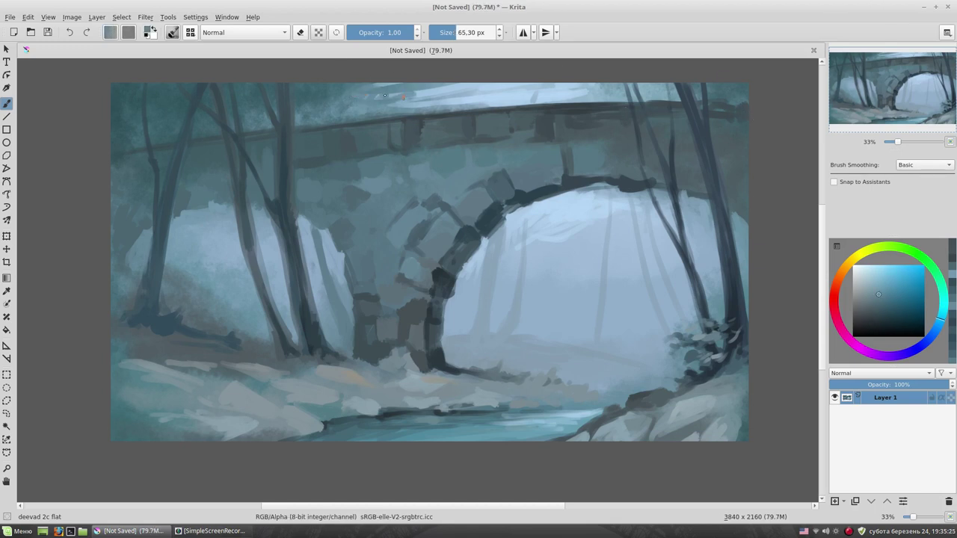
{"action": "left_click", "coordinate": [129, 109], "text": "ctrl"}
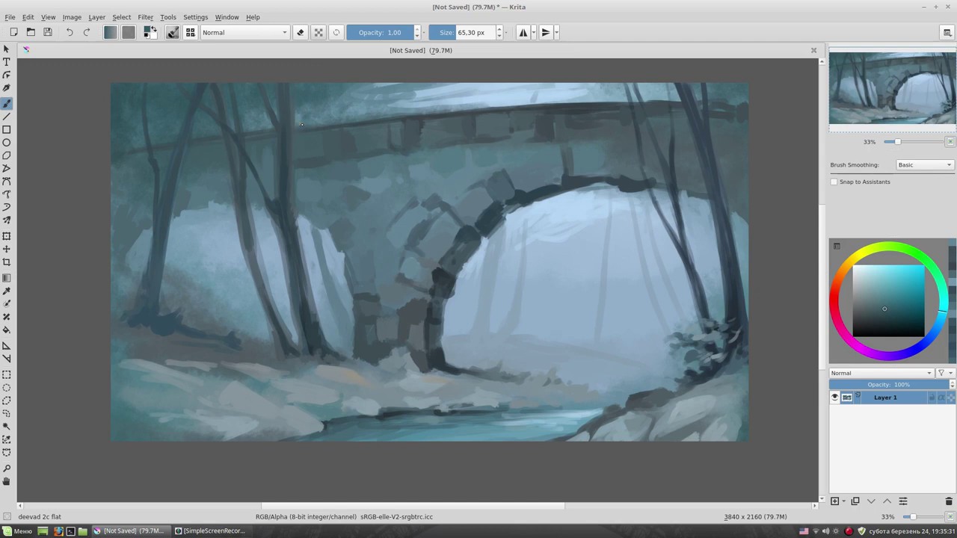
{"action": "left_click", "coordinate": [534, 99], "text": "ctrl"}
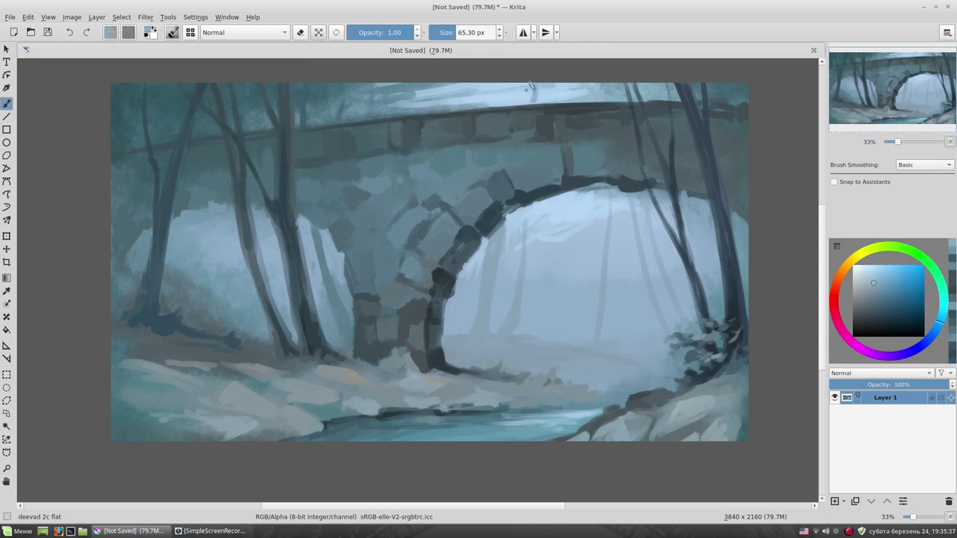
{"action": "left_click", "coordinate": [551, 229], "text": "ctrl"}
{"action": "left_click_drag", "start_coordinate": [622, 280], "coordinate": [622, 261]}
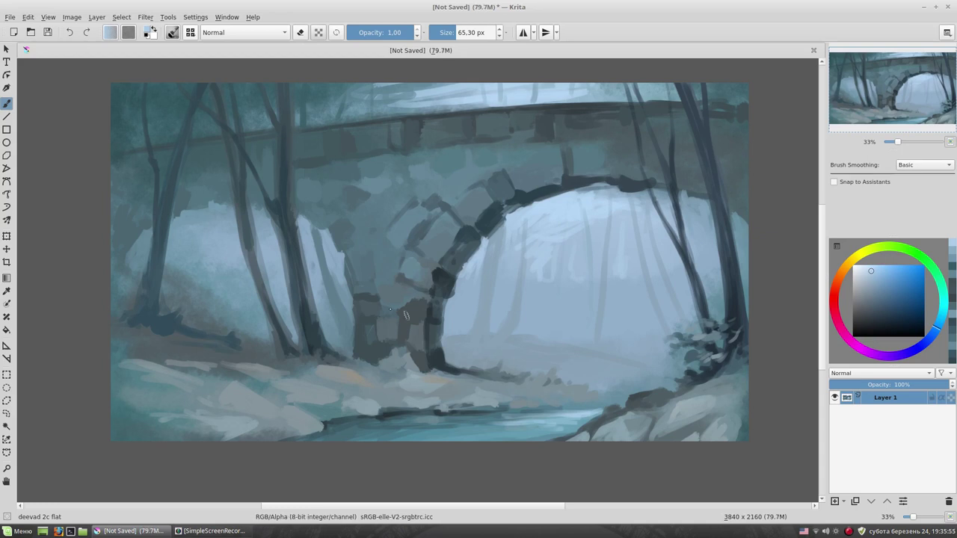
Paint dark spiky fir strokes near the left tree's base beside the pier.
{"action": "key", "text": "bracketleft"}
{"action": "left_click", "coordinate": [319, 324], "text": "ctrl"}
{"action": "mouse_move", "coordinate": [318, 324]}
{"action": "left_mouse_down"}
{"action": "mouse_move", "coordinate": [343, 326]}
{"action": "mouse_move", "coordinate": [305, 312]}
{"action": "mouse_move", "coordinate": [334, 298]}
{"action": "mouse_move", "coordinate": [322, 326]}
{"action": "mouse_move", "coordinate": [307, 317]}
{"action": "mouse_move", "coordinate": [316, 329]}
{"action": "mouse_move", "coordinate": [266, 352]}
{"action": "left_mouse_up"}
{"action": "left_click", "coordinate": [337, 337], "text": "ctrl"}
Add dark needles and light blue-grey highlights to the small fir.
{"action": "key", "text": "bracketleft"}
{"action": "mouse_move", "coordinate": [329, 280]}
{"action": "left_mouse_down"}
{"action": "mouse_move", "coordinate": [320, 290]}
{"action": "mouse_move", "coordinate": [325, 275]}
{"action": "left_mouse_up"}
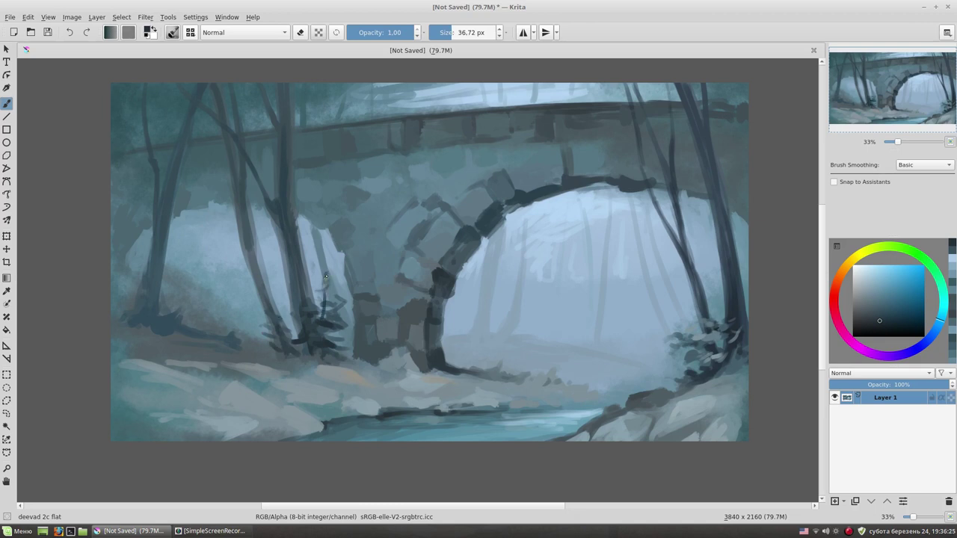
{"action": "left_click", "coordinate": [349, 335], "text": "ctrl"}
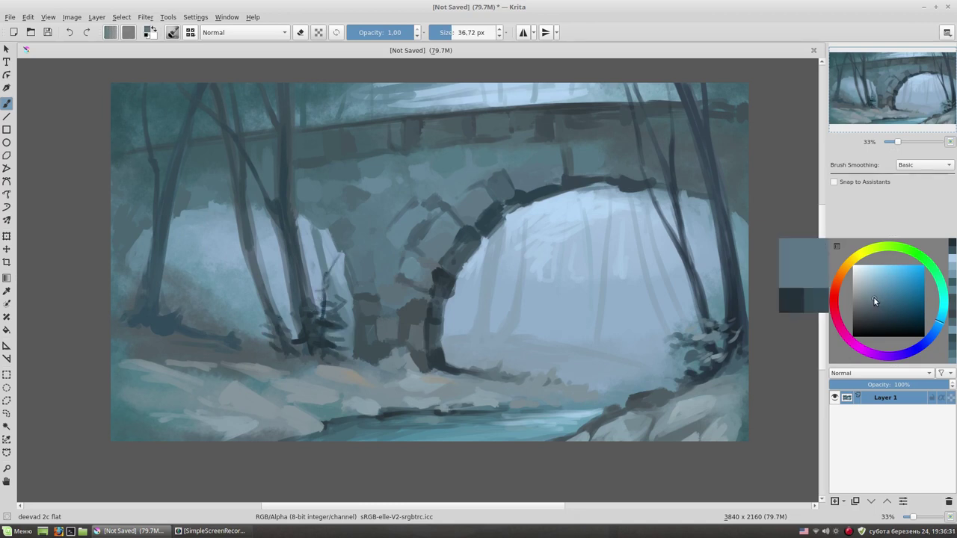
{"action": "left_click_drag", "start_coordinate": [332, 339], "coordinate": [311, 328]}
{"action": "left_click_drag", "start_coordinate": [312, 320], "coordinate": [317, 297]}
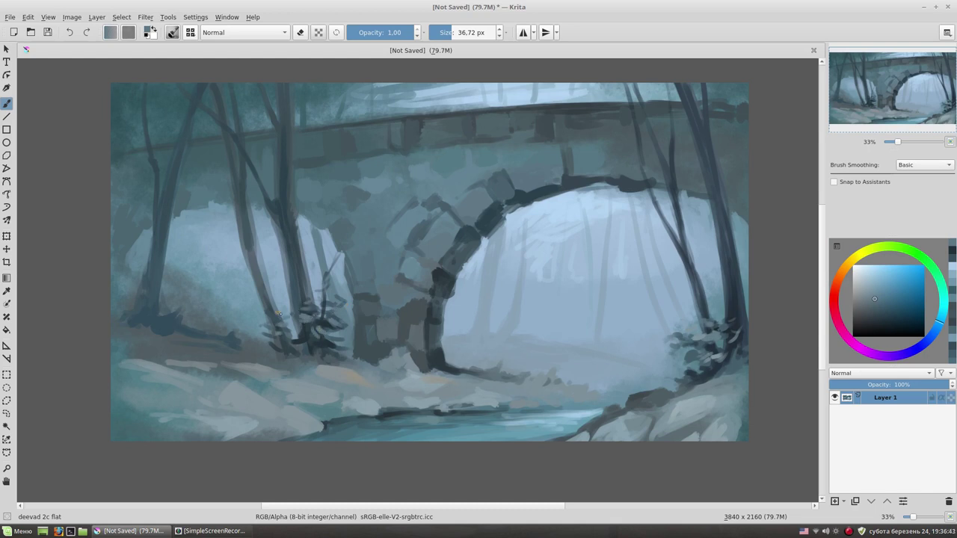
Sample teals and paint lighter strokes up the small fir tree.
{"action": "left_click", "coordinate": [307, 345], "text": "ctrl"}
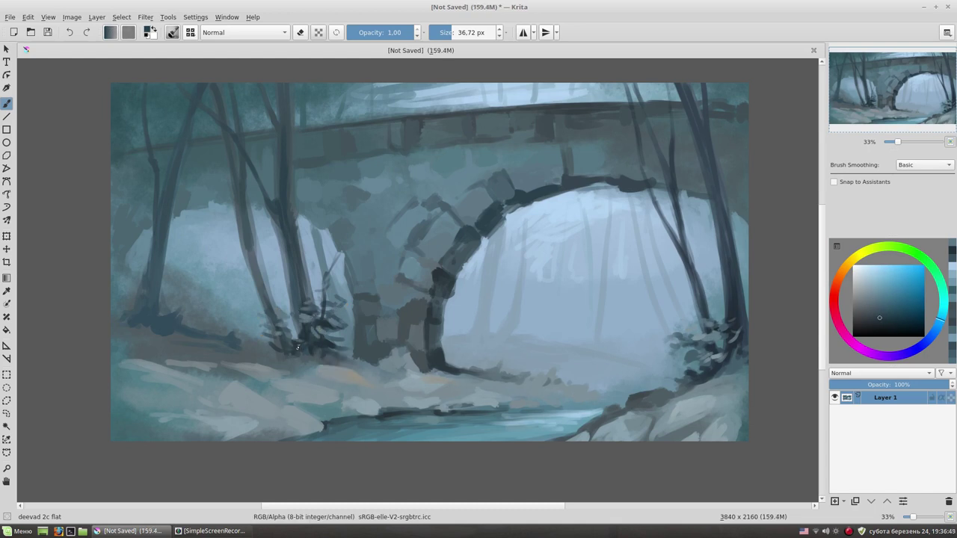
{"action": "left_click", "coordinate": [333, 266], "text": "ctrl"}
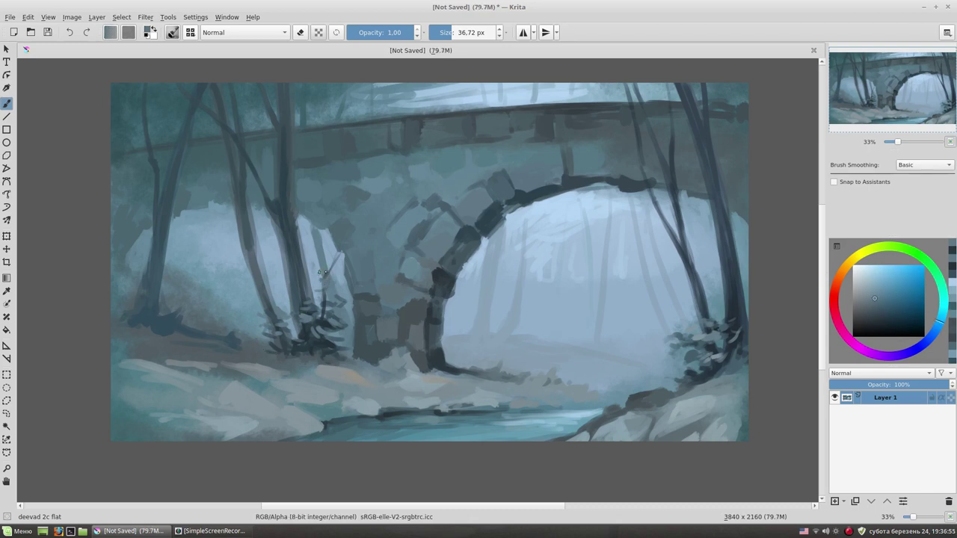
{"action": "left_click", "coordinate": [329, 276], "text": "ctrl"}
{"action": "left_click", "coordinate": [329, 296], "text": "ctrl"}
{"action": "left_click", "coordinate": [870, 285]}
{"action": "left_click_drag", "start_coordinate": [322, 280], "coordinate": [322, 328]}
Pick a warm tan paint colour for leaf accents.
{"action": "left_click", "coordinate": [337, 302], "text": "ctrl"}
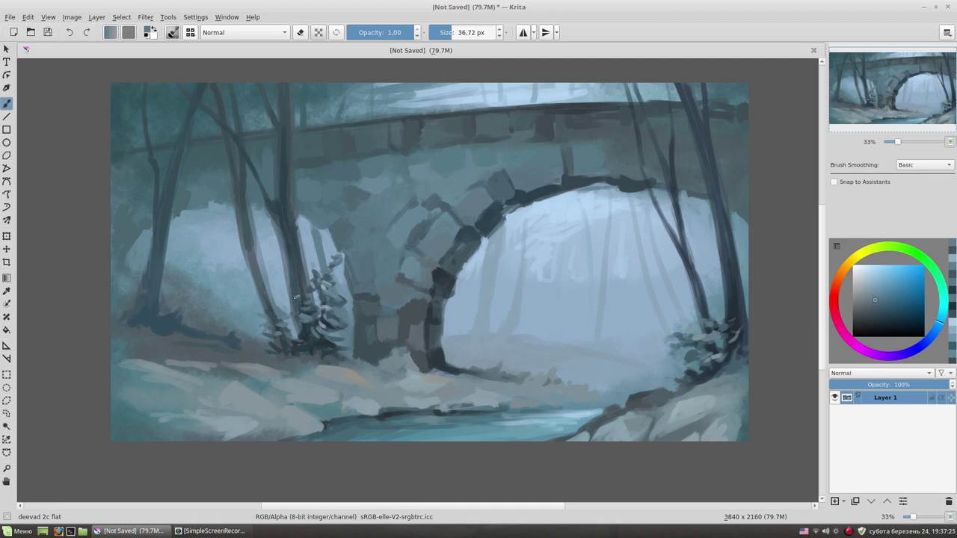
{"action": "left_click", "coordinate": [845, 266]}
{"action": "left_click", "coordinate": [872, 296]}
{"action": "left_click_drag", "start_coordinate": [871, 297], "coordinate": [865, 297]}
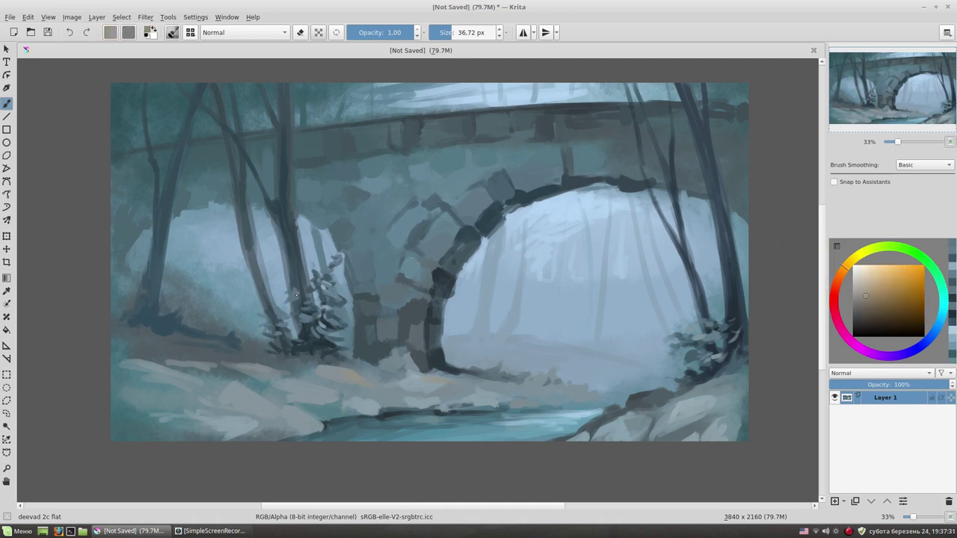
Dab tan leaves onto the small fir and nearby bushes, then enlarge the brush slightly.
{"action": "mouse_move", "coordinate": [316, 335]}
{"action": "left_mouse_down"}
{"action": "mouse_move", "coordinate": [299, 333]}
{"action": "mouse_move", "coordinate": [298, 343]}
{"action": "left_mouse_up"}
{"action": "left_click_drag", "start_coordinate": [284, 320], "coordinate": [270, 314]}
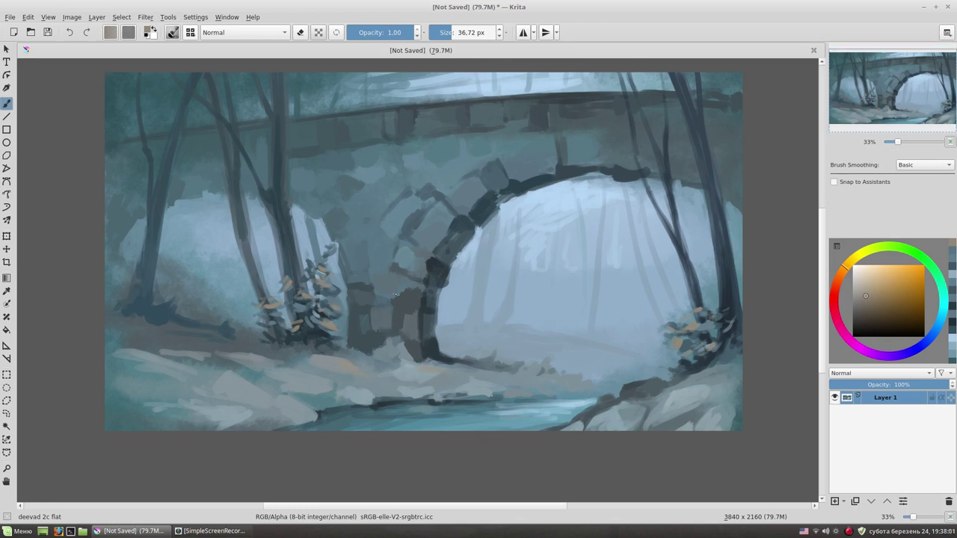
{"action": "left_click", "coordinate": [314, 344], "text": "ctrl"}
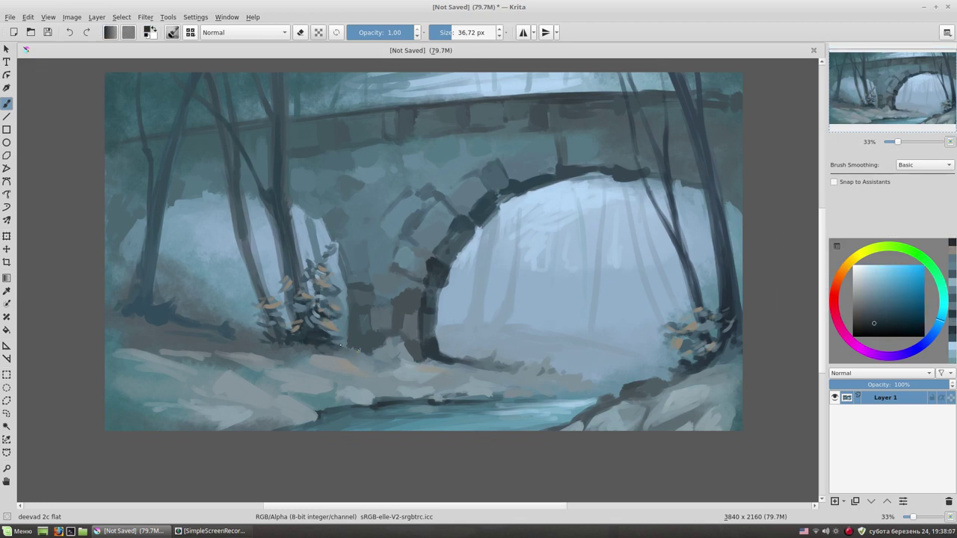
{"action": "left_click_drag", "start_coordinate": [314, 345], "coordinate": [346, 345]}
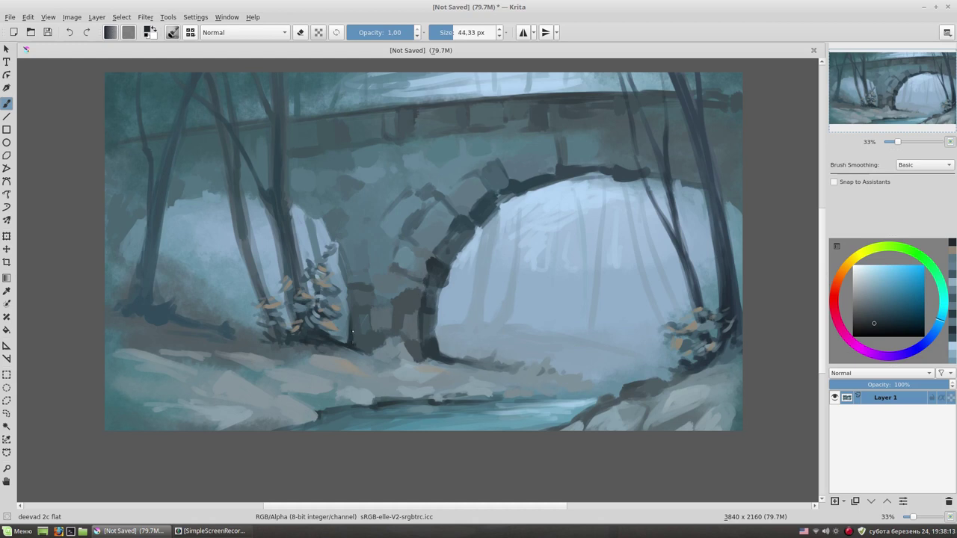
Paint orange-tan and darker olive-brown strokes along the arch base.
{"action": "left_click", "coordinate": [370, 344], "text": "ctrl"}
{"action": "left_click", "coordinate": [357, 351], "text": "ctrl"}
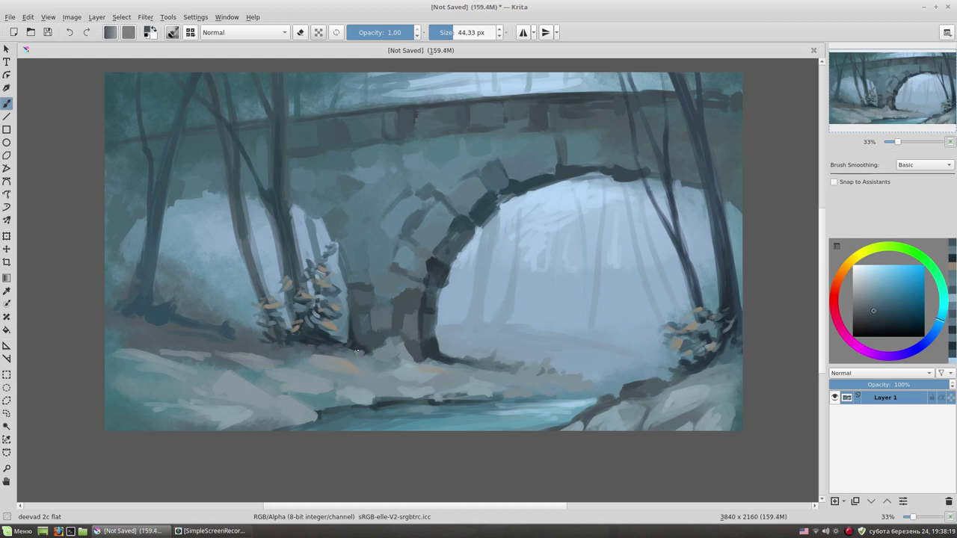
{"action": "left_click", "coordinate": [439, 348], "text": "ctrl"}
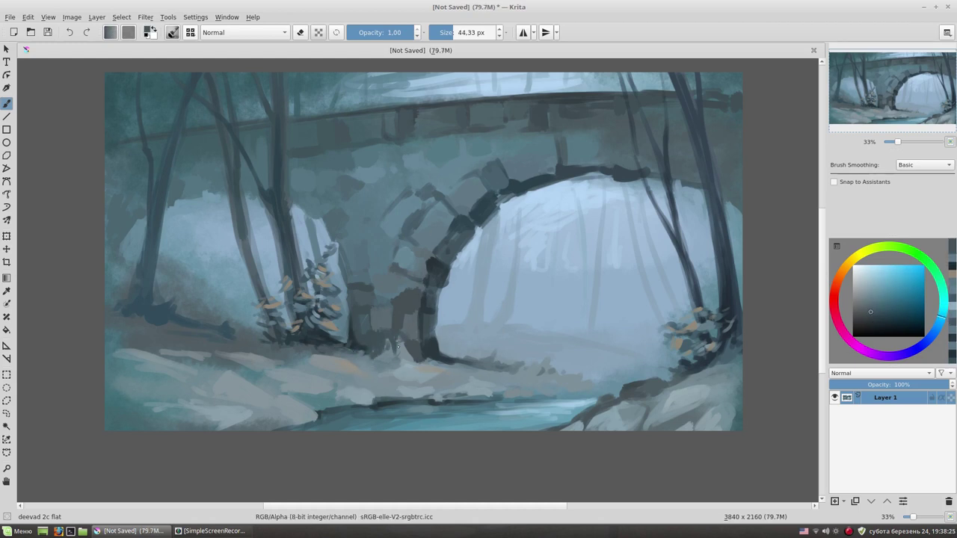
{"action": "left_click", "coordinate": [386, 343], "text": "ctrl"}
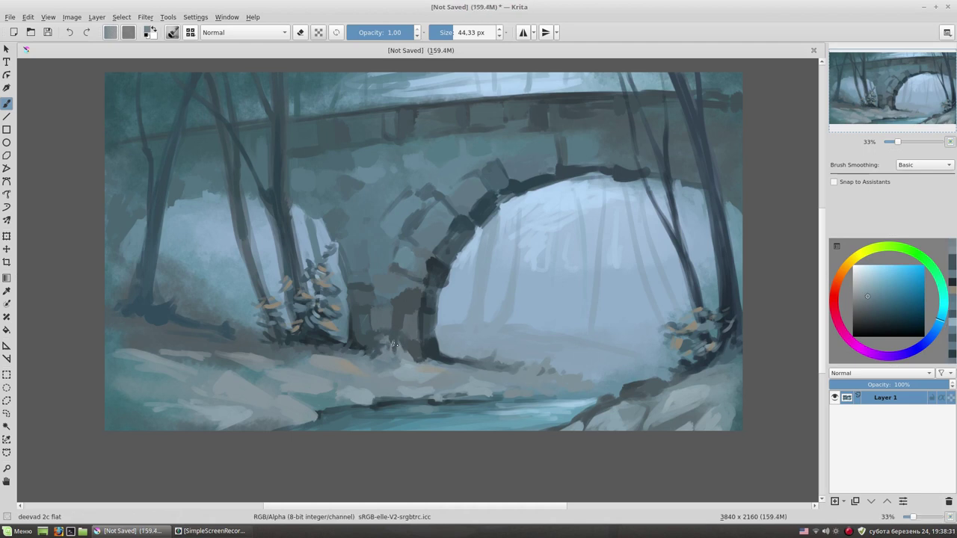
{"action": "left_click", "coordinate": [707, 318], "text": "ctrl"}
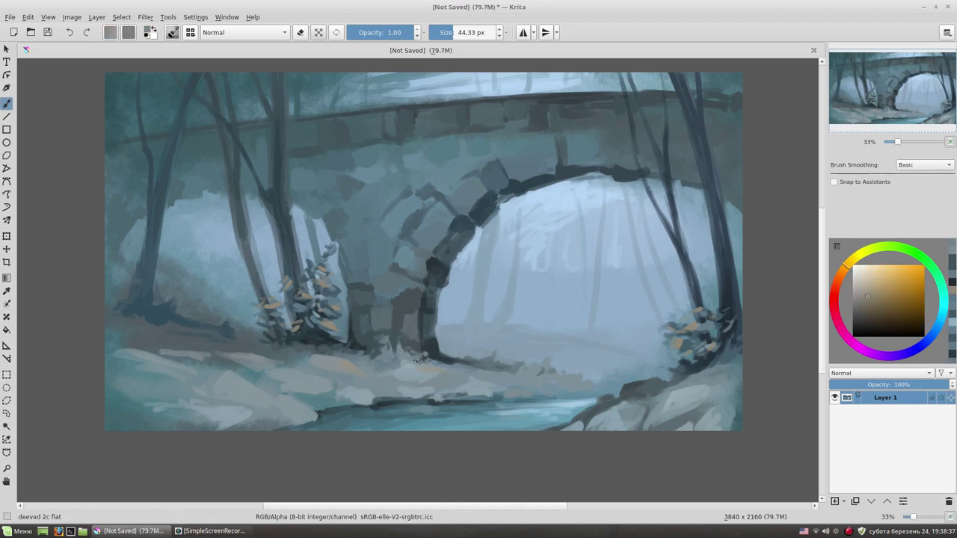
{"action": "left_click_drag", "start_coordinate": [404, 363], "coordinate": [452, 362]}
{"action": "left_click", "coordinate": [451, 361], "text": "ctrl"}
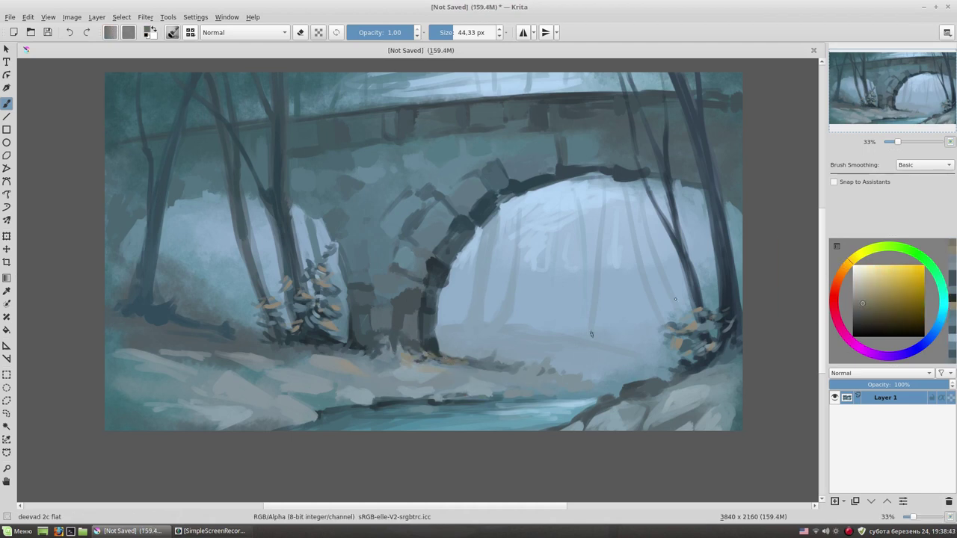
{"action": "left_click_drag", "start_coordinate": [443, 357], "coordinate": [481, 361]}
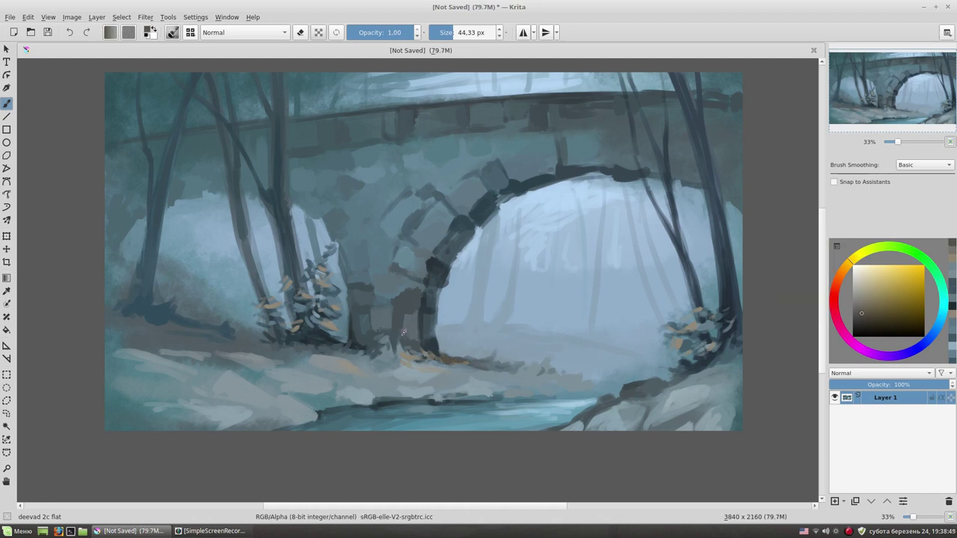
Test a light greyish-green moss dab on the foreground rock, then undo it.
{"action": "left_click", "coordinate": [351, 339], "text": "ctrl"}
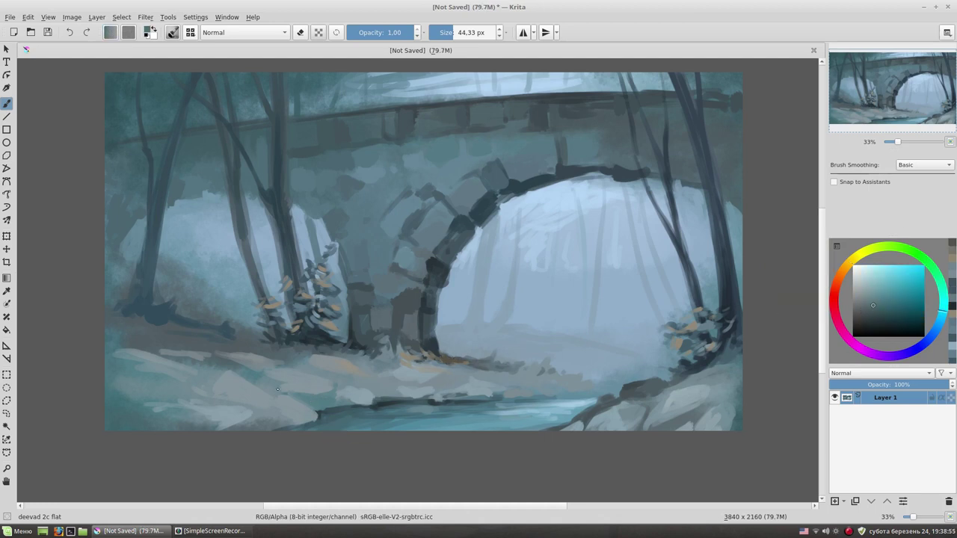
{"action": "left_click", "coordinate": [935, 274]}
{"action": "left_click", "coordinate": [855, 291]}
{"action": "left_click", "coordinate": [317, 389]}
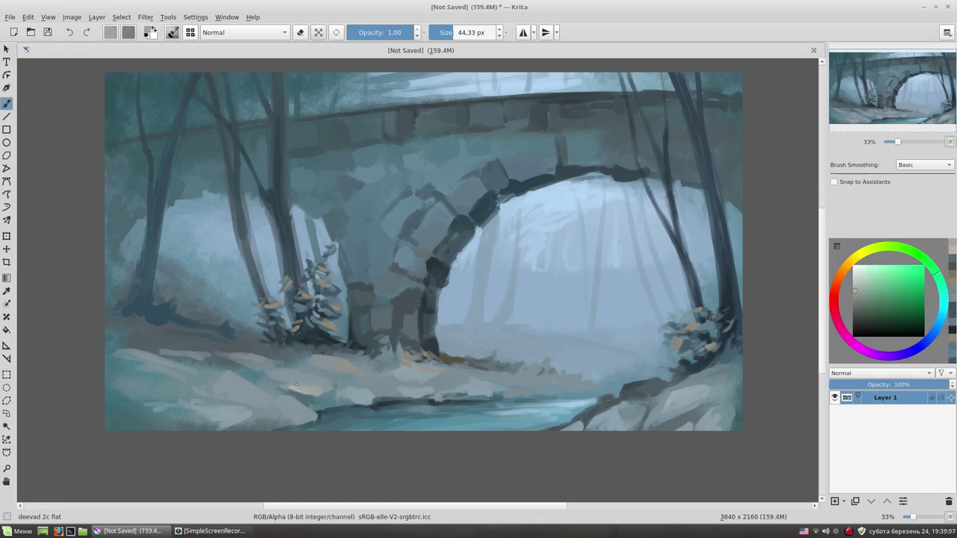
{"action": "key", "text": "ctrl+z"}
Try lighter teal and green moss strokes on the rock, undoing both.
{"action": "left_click", "coordinate": [329, 422], "text": "ctrl"}
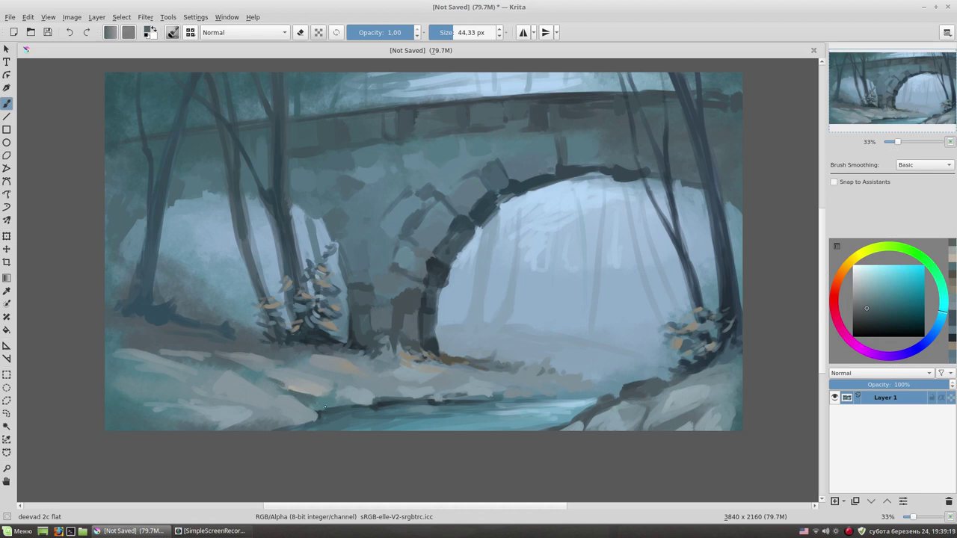
{"action": "left_click", "coordinate": [342, 402], "text": "ctrl"}
{"action": "left_click", "coordinate": [333, 390]}
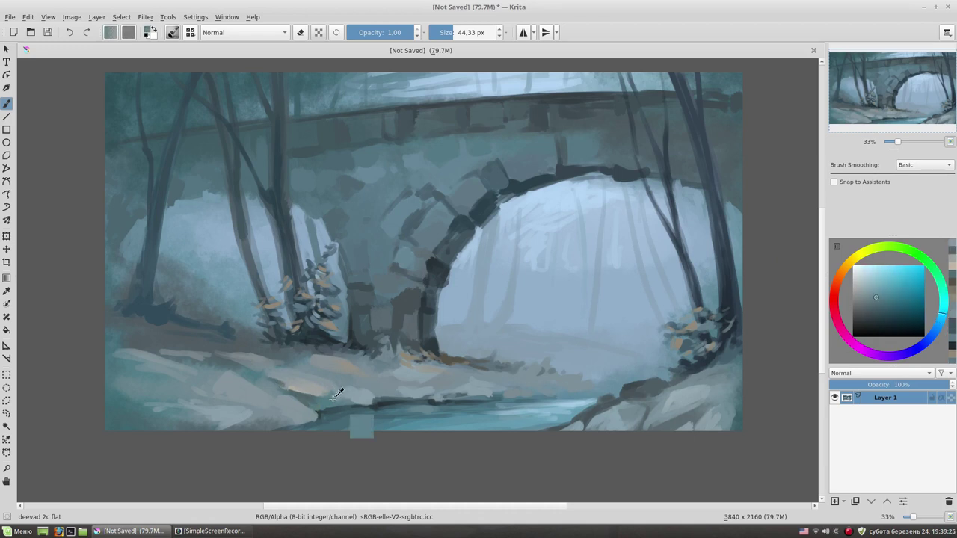
{"action": "key", "text": "ctrl+z"}
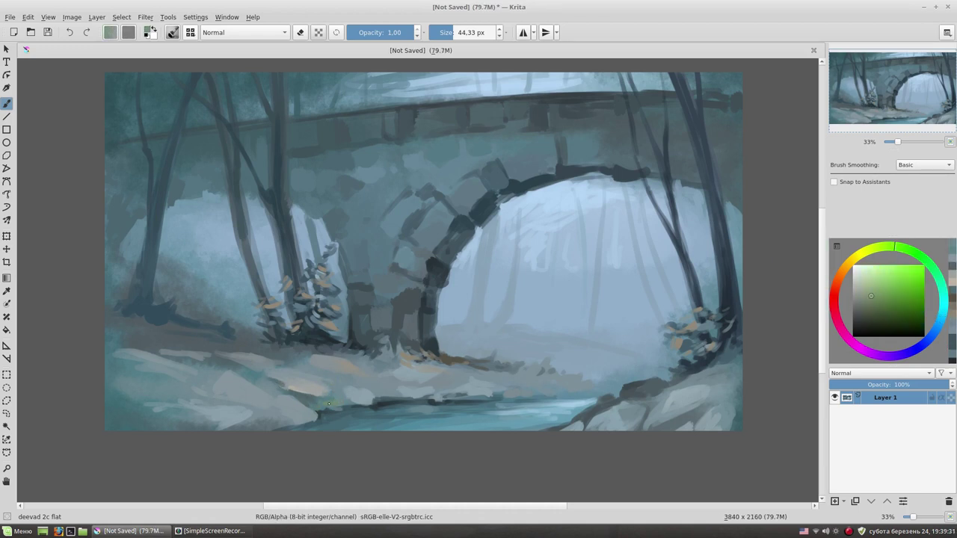
{"action": "left_click", "coordinate": [337, 392], "text": "ctrl"}
{"action": "left_click", "coordinate": [329, 388]}
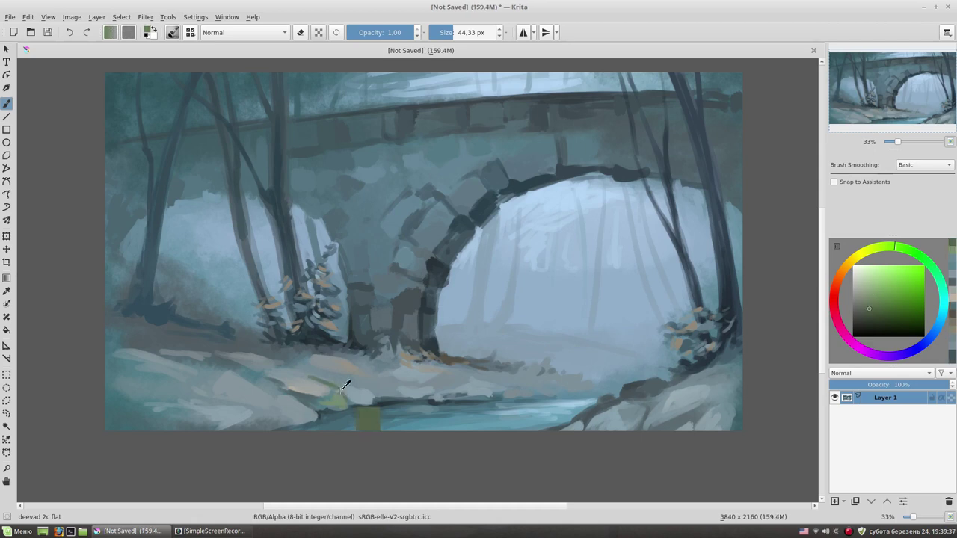
{"action": "key", "text": "ctrl+z"}
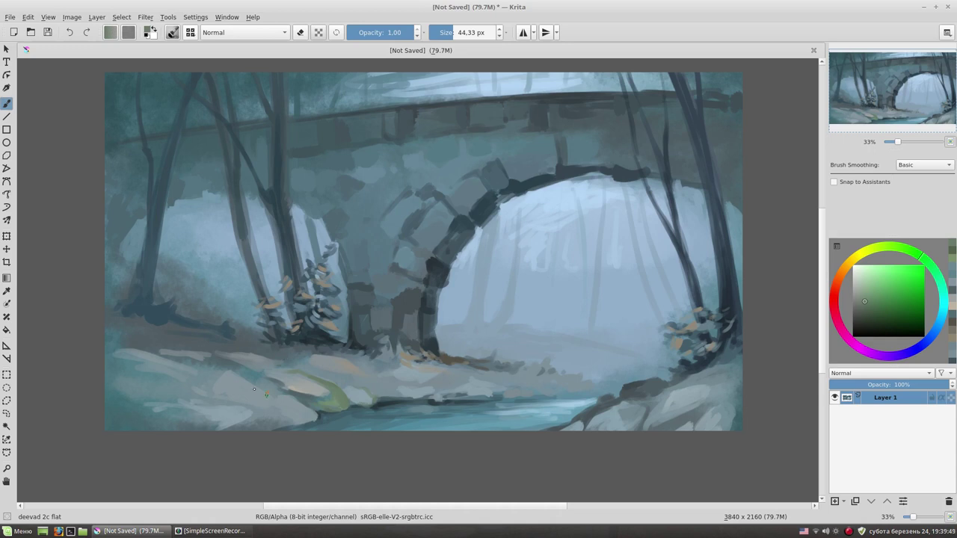
Paint darker green moss on the foreground rock and along the stream bank.
{"action": "left_click", "coordinate": [300, 391], "text": "ctrl"}
{"action": "left_click_drag", "start_coordinate": [256, 386], "coordinate": [300, 385]}
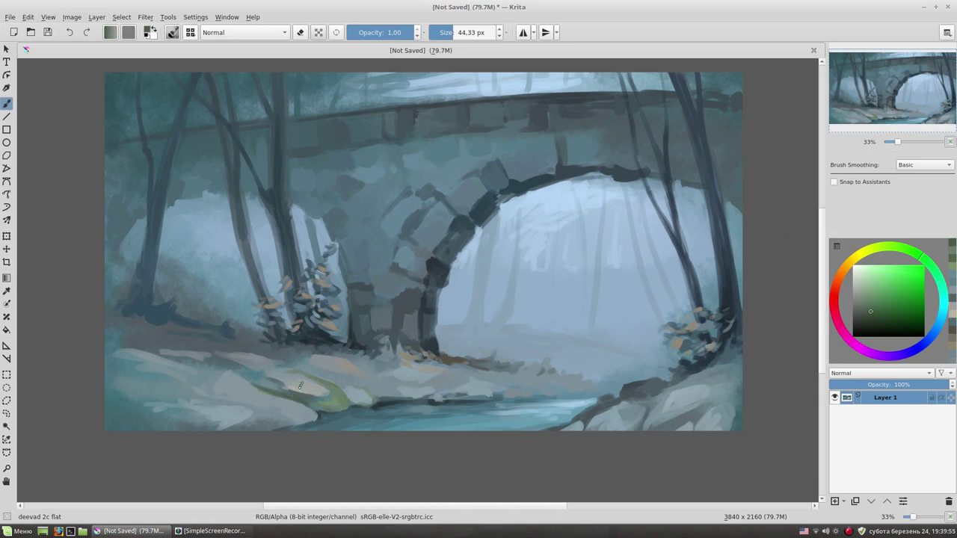
{"action": "left_click_drag", "start_coordinate": [256, 423], "coordinate": [299, 421]}
{"action": "left_click", "coordinate": [361, 338], "text": "ctrl"}
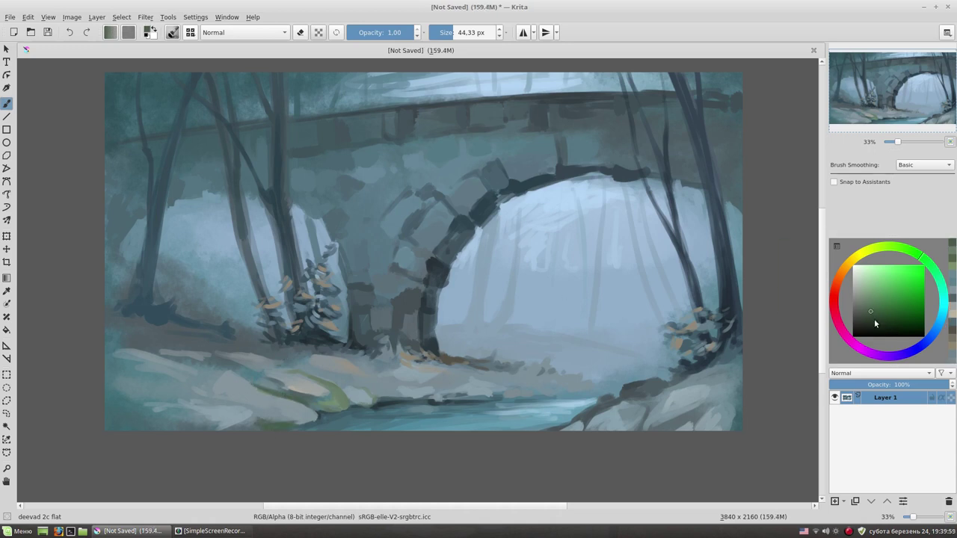
Brush light grey-blue strokes over the lower-left rocks and sample nearby rock colours.
{"action": "left_click", "coordinate": [220, 217], "text": "ctrl"}
{"action": "mouse_move", "coordinate": [308, 421]}
{"action": "left_mouse_down"}
{"action": "mouse_move", "coordinate": [268, 412]}
{"action": "mouse_move", "coordinate": [296, 410]}
{"action": "left_mouse_up"}
{"action": "left_click", "coordinate": [280, 413], "text": "ctrl"}
{"action": "left_click", "coordinate": [293, 421], "text": "ctrl"}
{"action": "left_click", "coordinate": [302, 419], "text": "ctrl"}
{"action": "left_click", "coordinate": [239, 385], "text": "ctrl"}
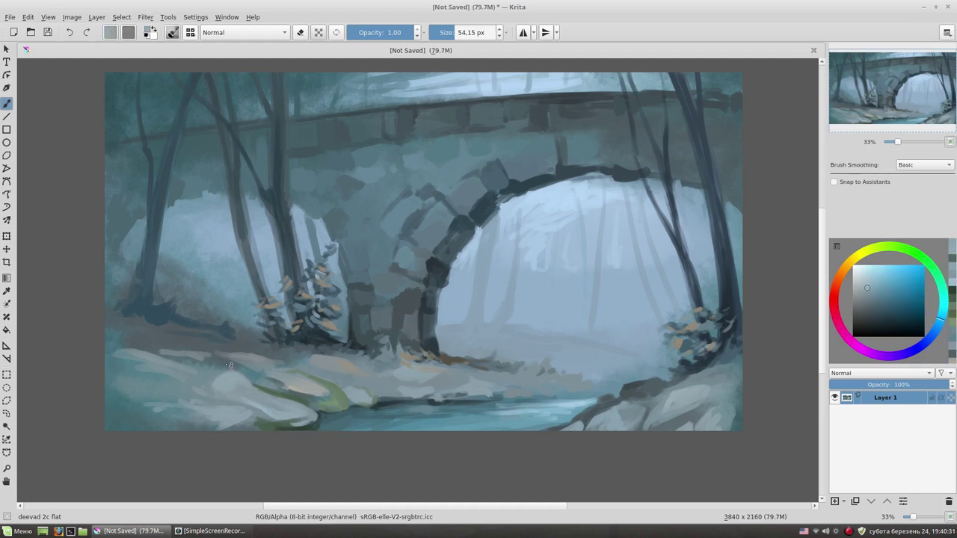
Paint a light stroke and dab along the ground left of the rocks.
{"action": "left_click", "coordinate": [224, 364], "text": "ctrl"}
{"action": "left_click", "coordinate": [205, 361], "text": "ctrl"}
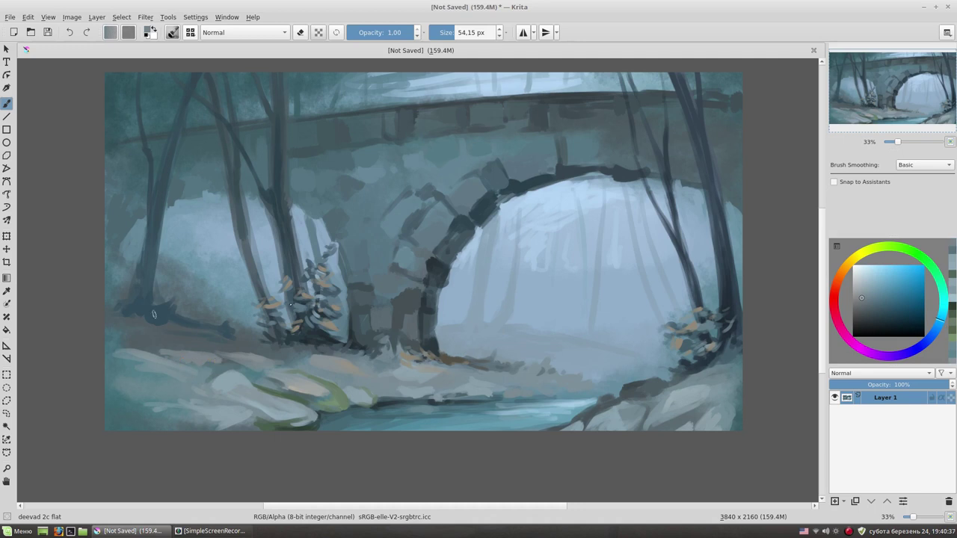
{"action": "left_click_drag", "start_coordinate": [127, 341], "coordinate": [233, 346]}
{"action": "left_click", "coordinate": [238, 347], "text": "ctrl"}
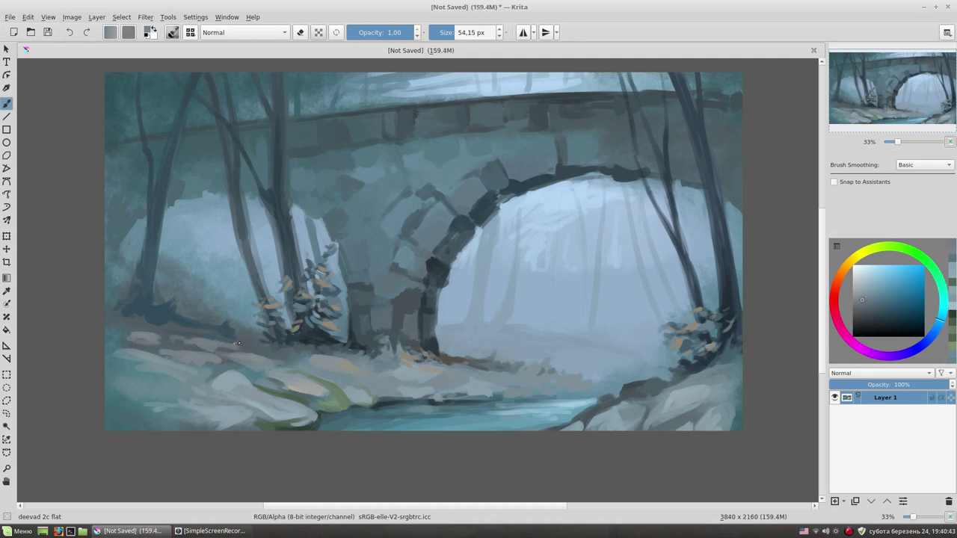
Paint a mossy green stroke across the lower-left rocks.
{"action": "left_click_drag", "start_coordinate": [299, 352], "coordinate": [280, 329]}
{"action": "left_click_drag", "start_coordinate": [266, 370], "coordinate": [288, 411]}
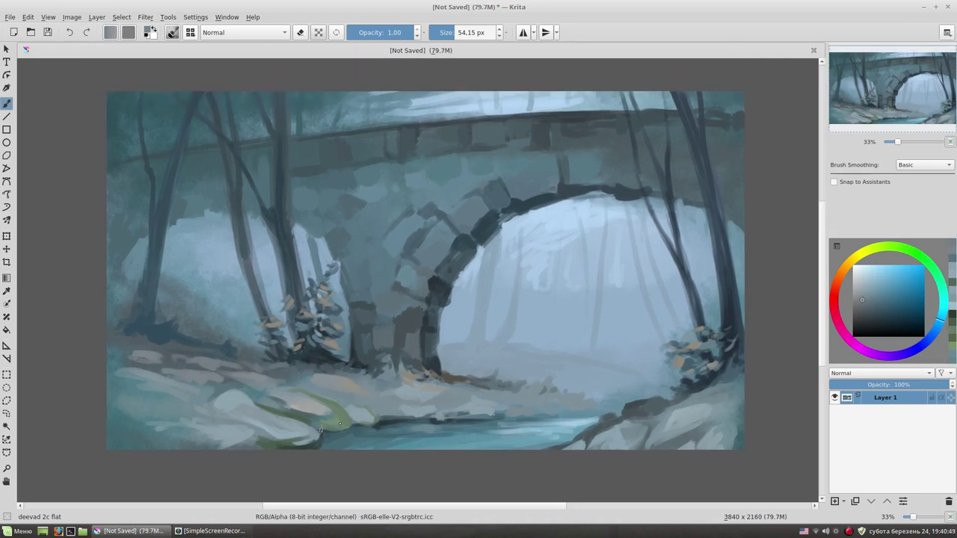
{"action": "left_click", "coordinate": [338, 403], "text": "ctrl"}
{"action": "left_click", "coordinate": [277, 404], "text": "ctrl"}
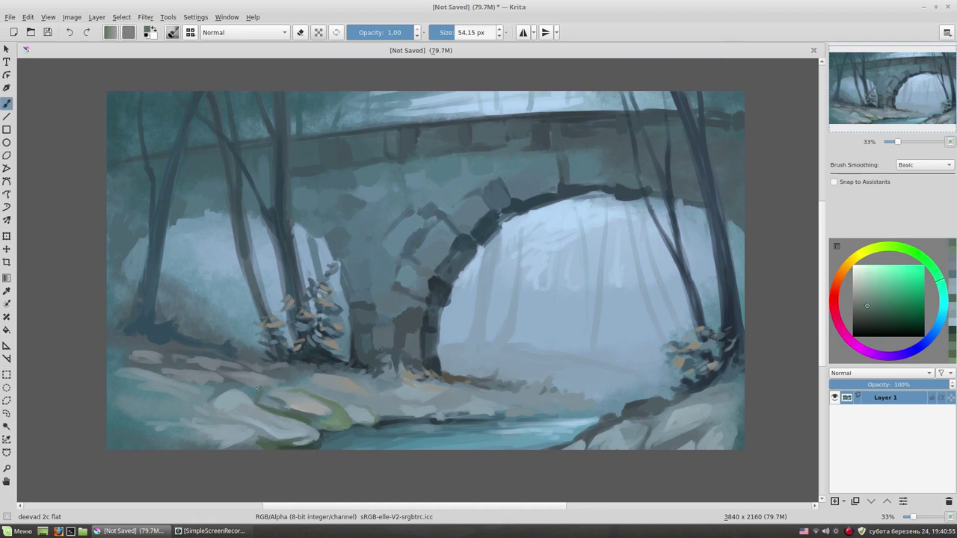
{"action": "left_click", "coordinate": [471, 407], "text": "ctrl"}
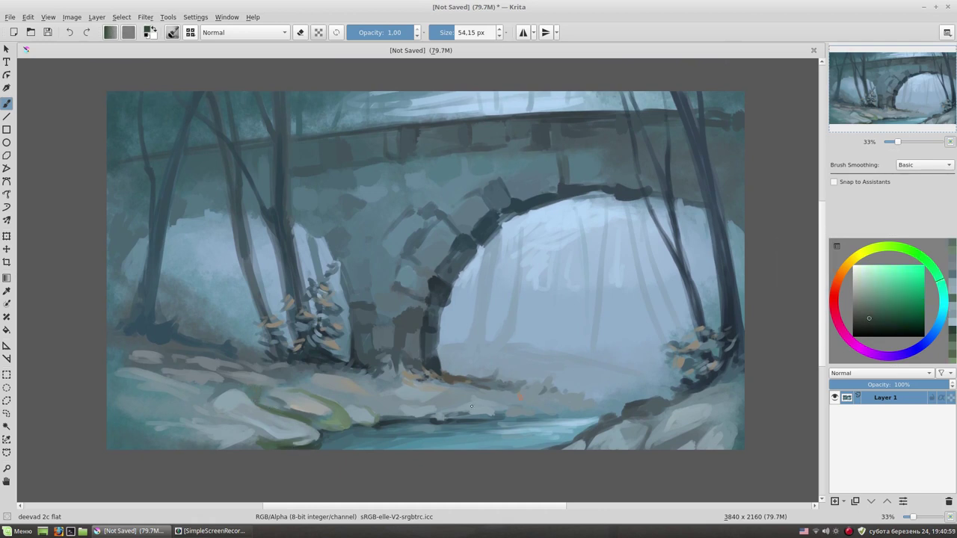
{"action": "left_click_drag", "start_coordinate": [241, 391], "coordinate": [317, 409]}
Enlarge the brush to about 56 px and add a light blue stroke on the lower-left rocks.
{"action": "left_click", "coordinate": [277, 378], "text": "ctrl"}
{"action": "left_click_drag", "start_coordinate": [286, 378], "coordinate": [288, 379]}
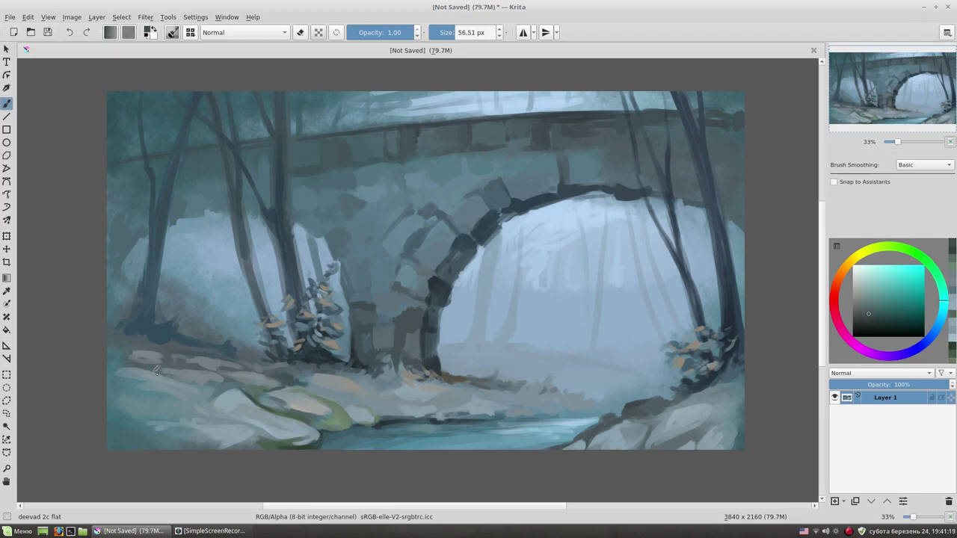
{"action": "left_click", "coordinate": [242, 433], "text": "ctrl"}
{"action": "left_click_drag", "start_coordinate": [215, 446], "coordinate": [156, 426]}
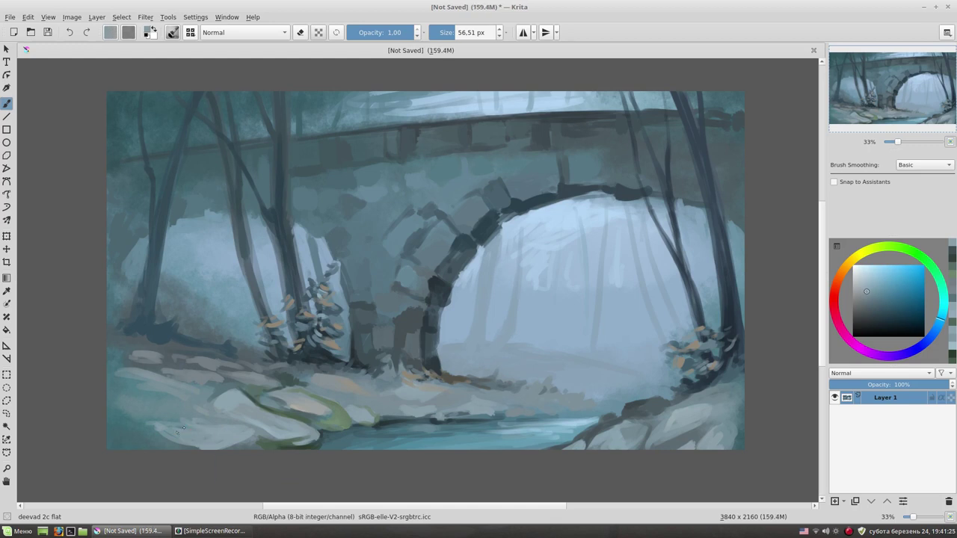
Add a small warm peach-yellow highlight stroke on the rocks.
{"action": "left_click", "coordinate": [184, 440], "text": "ctrl"}
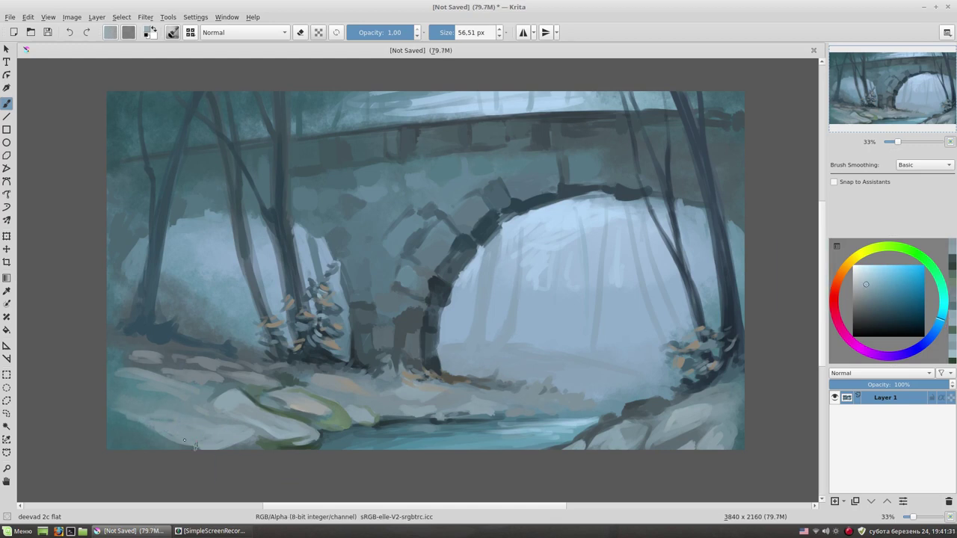
{"action": "left_click", "coordinate": [836, 281]}
{"action": "left_click_drag", "start_coordinate": [193, 442], "coordinate": [214, 444]}
{"action": "left_click", "coordinate": [879, 247]}
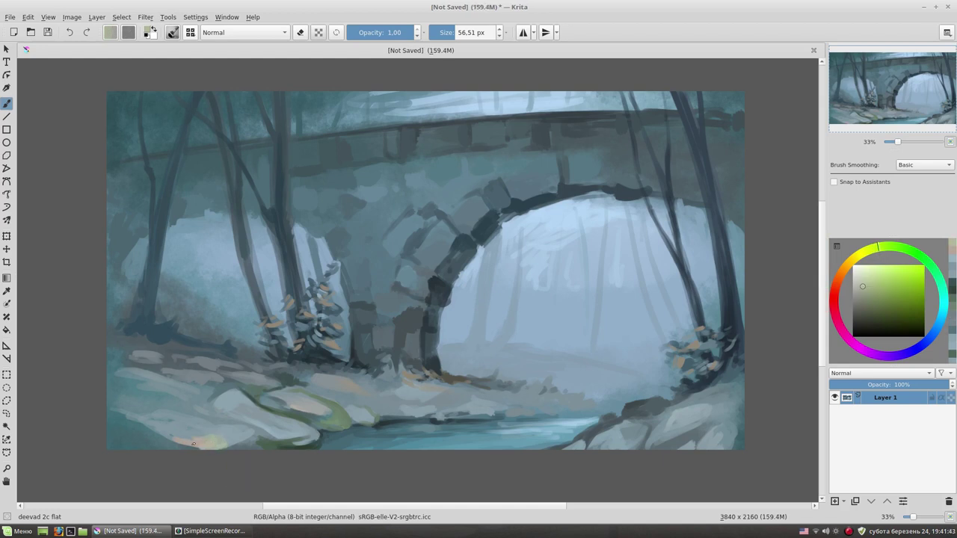
Sample yellow-greens and a dark desaturated green, dabbing a darker touch onto the rocks.
{"action": "left_click", "coordinate": [164, 442], "text": "ctrl"}
{"action": "left_click", "coordinate": [161, 438], "text": "ctrl"}
{"action": "left_click", "coordinate": [216, 427], "text": "ctrl"}
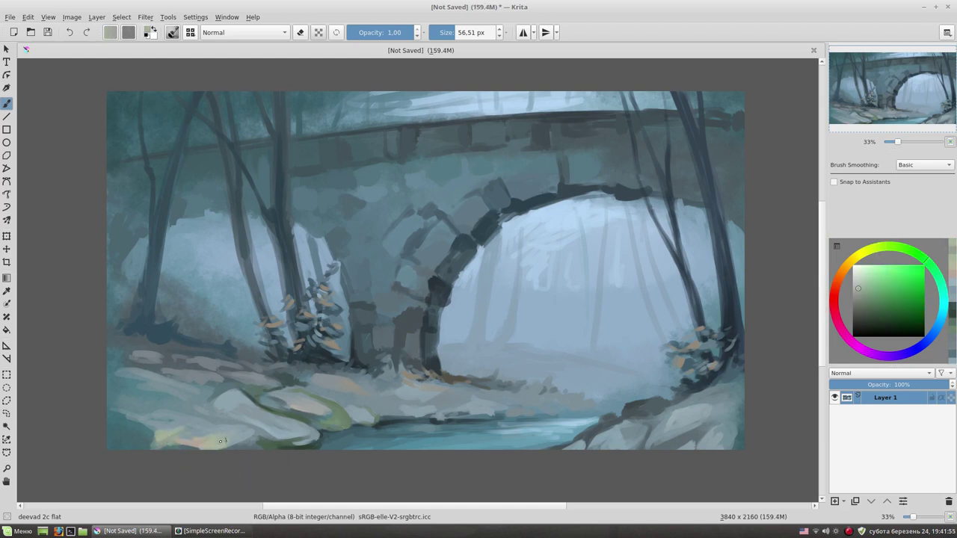
{"action": "left_click", "coordinate": [163, 429], "text": "ctrl"}
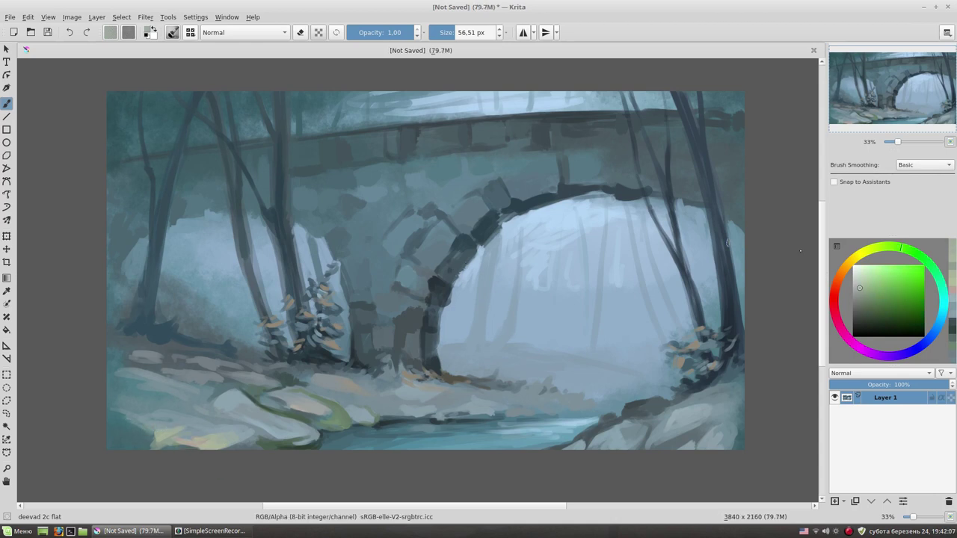
{"action": "left_click", "coordinate": [105, 443], "text": "ctrl"}
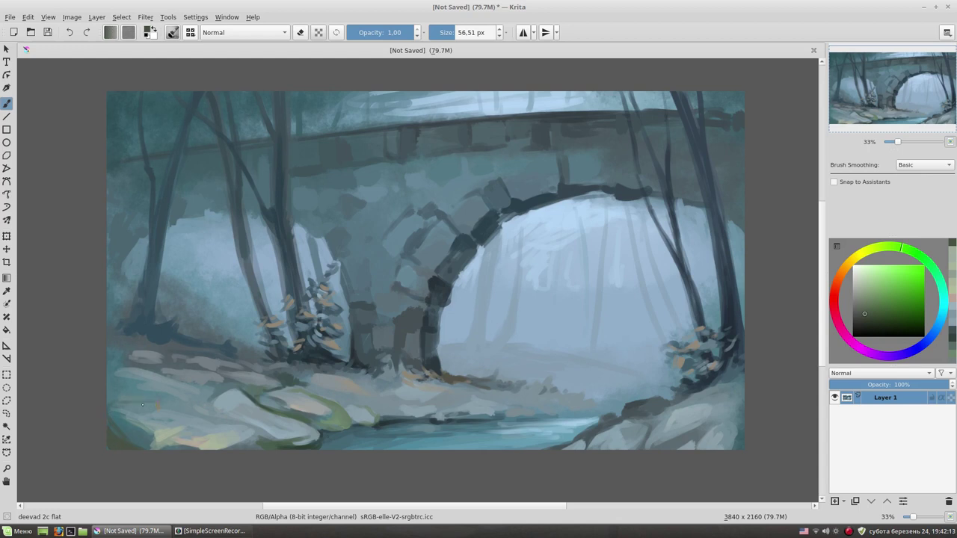
{"action": "left_click", "coordinate": [181, 411]}
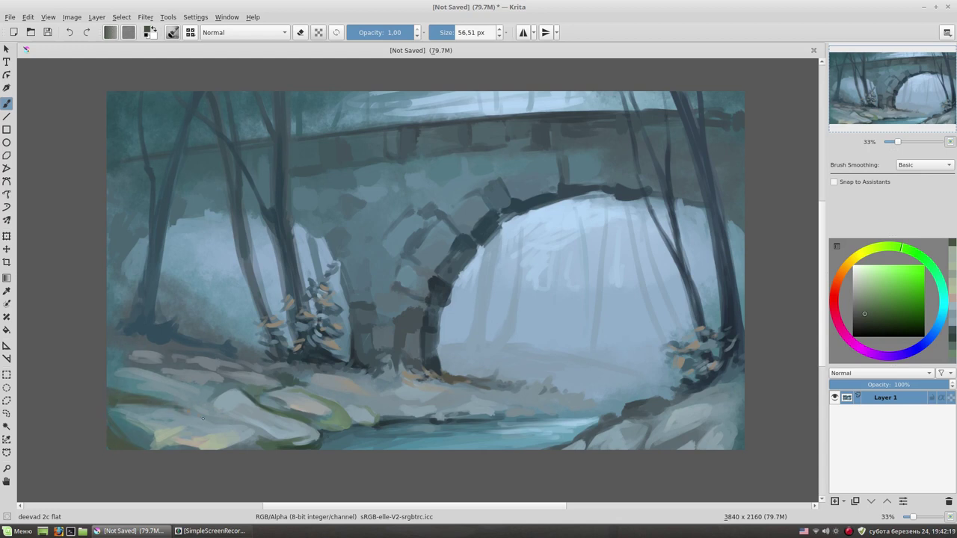
{"action": "left_click", "coordinate": [257, 459], "text": "ctrl"}
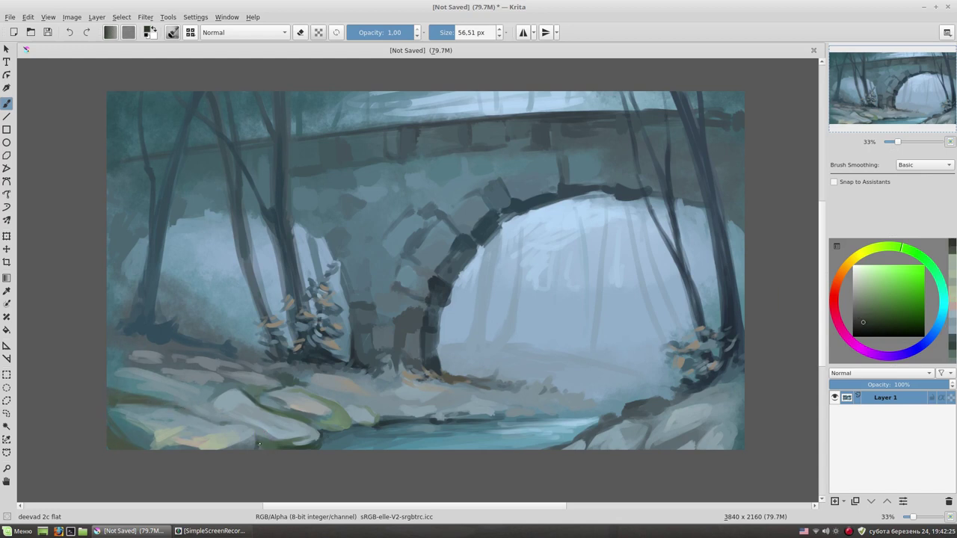
{"action": "left_click", "coordinate": [132, 443], "text": "ctrl"}
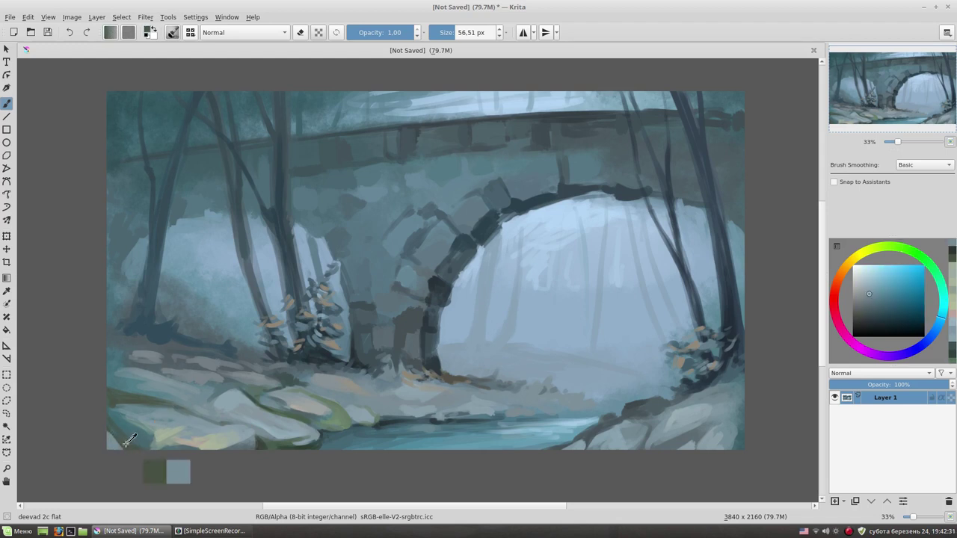
With a smaller brush, sample a dark blue and paint a dark stroke into the stream.
{"action": "left_click_drag", "start_coordinate": [522, 358], "coordinate": [506, 368]}
{"action": "left_click", "coordinate": [146, 453], "text": "ctrl"}
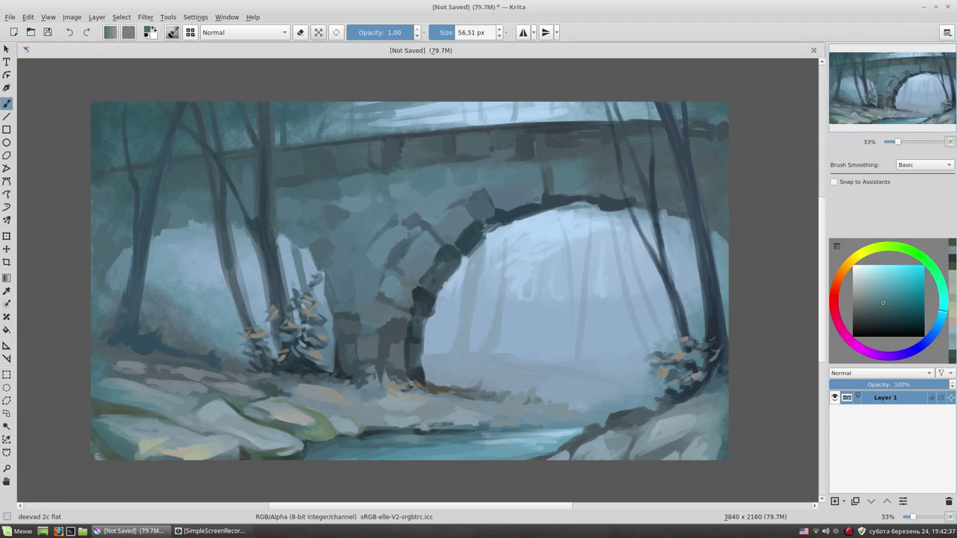
{"action": "left_click", "coordinate": [95, 442], "text": "ctrl"}
{"action": "left_click_drag", "start_coordinate": [601, 381], "coordinate": [594, 370]}
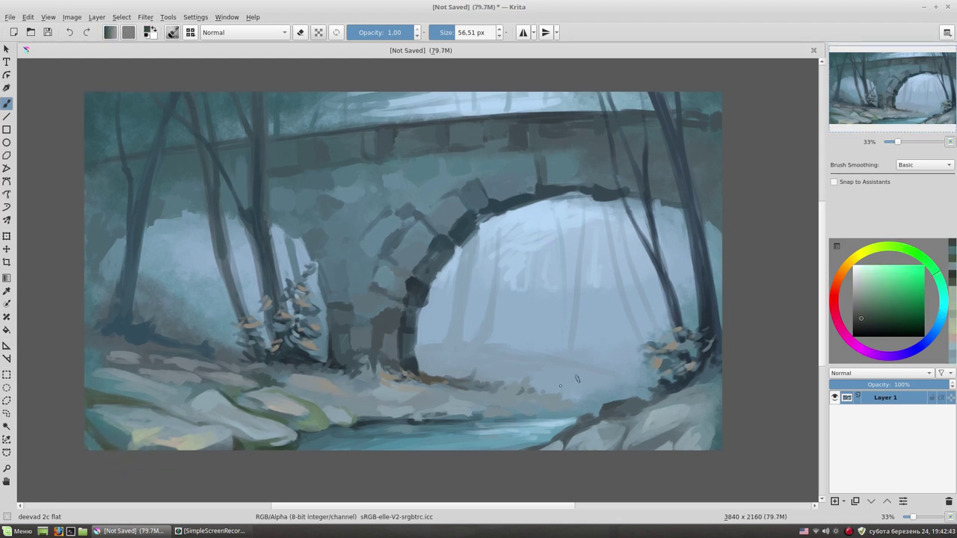
{"action": "left_click", "coordinate": [486, 419], "text": "ctrl"}
{"action": "left_click", "coordinate": [506, 407], "text": "ctrl"}
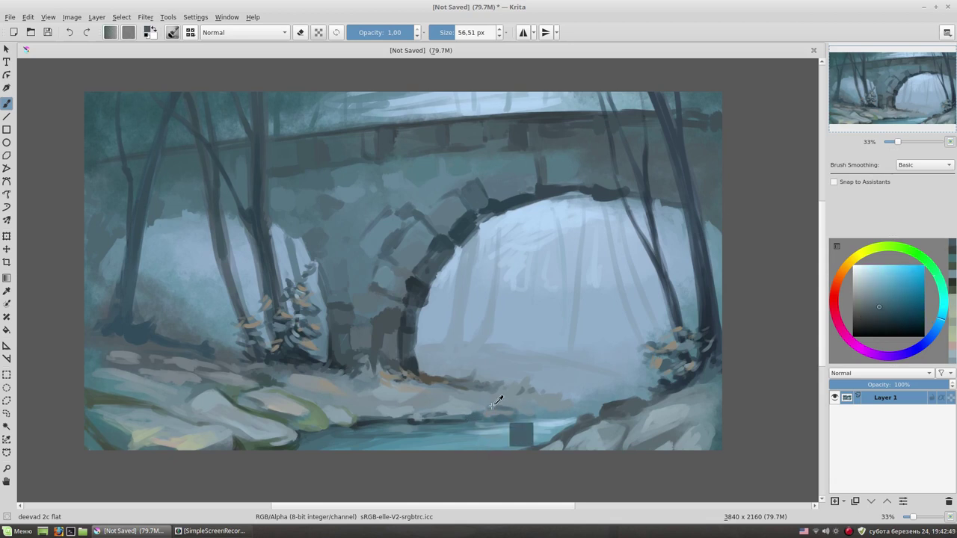
{"action": "key", "text": "bracketleft"}
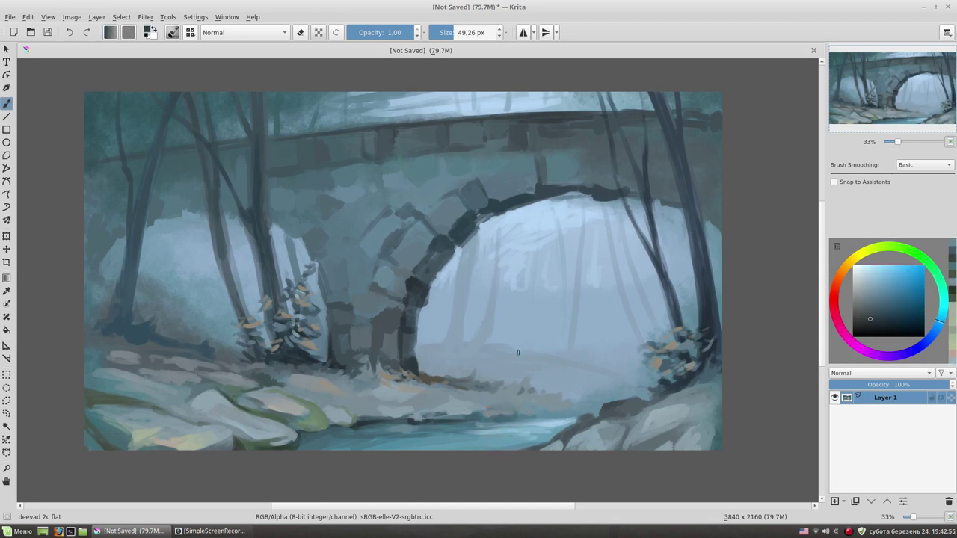
{"action": "left_click", "coordinate": [306, 433], "text": "ctrl"}
{"action": "left_click", "coordinate": [329, 431], "text": "ctrl"}
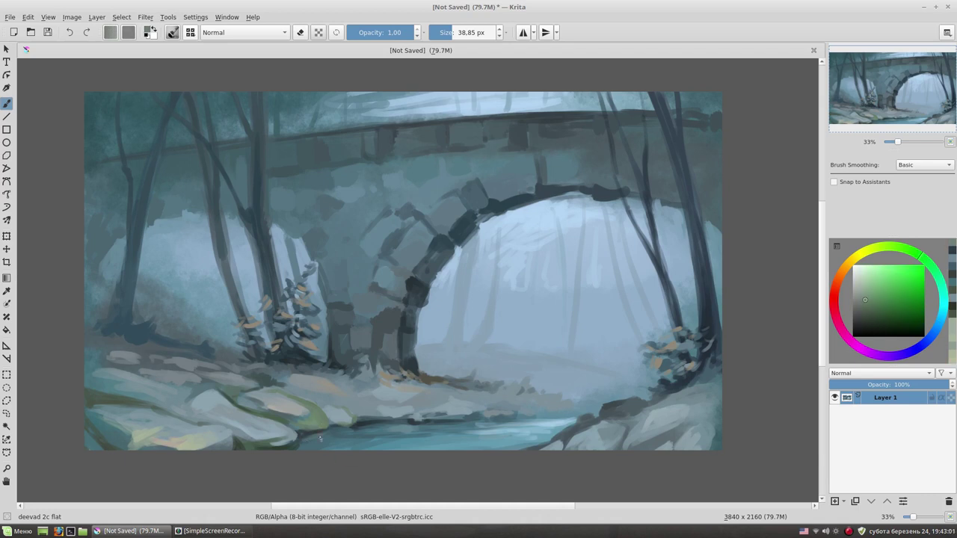
{"action": "left_click", "coordinate": [340, 432], "text": "ctrl"}
{"action": "left_click", "coordinate": [342, 430], "text": "ctrl"}
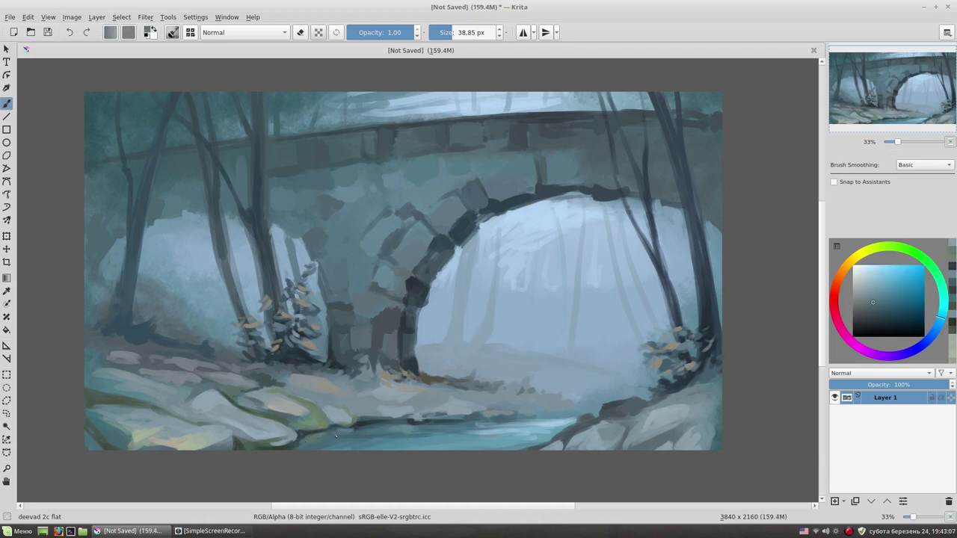
{"action": "left_click_drag", "start_coordinate": [412, 430], "coordinate": [390, 433]}
Resize the brush and sample several lighter and darker blues around the water.
{"action": "key", "text": "bracketright"}
{"action": "left_click", "coordinate": [397, 441], "text": "ctrl"}
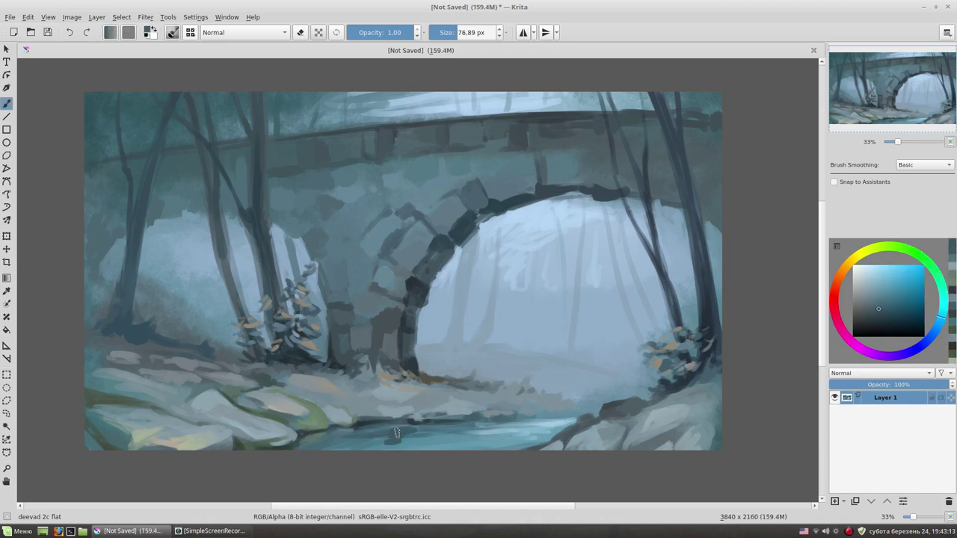
{"action": "left_click", "coordinate": [404, 449], "text": "ctrl"}
{"action": "left_click", "coordinate": [303, 449], "text": "ctrl"}
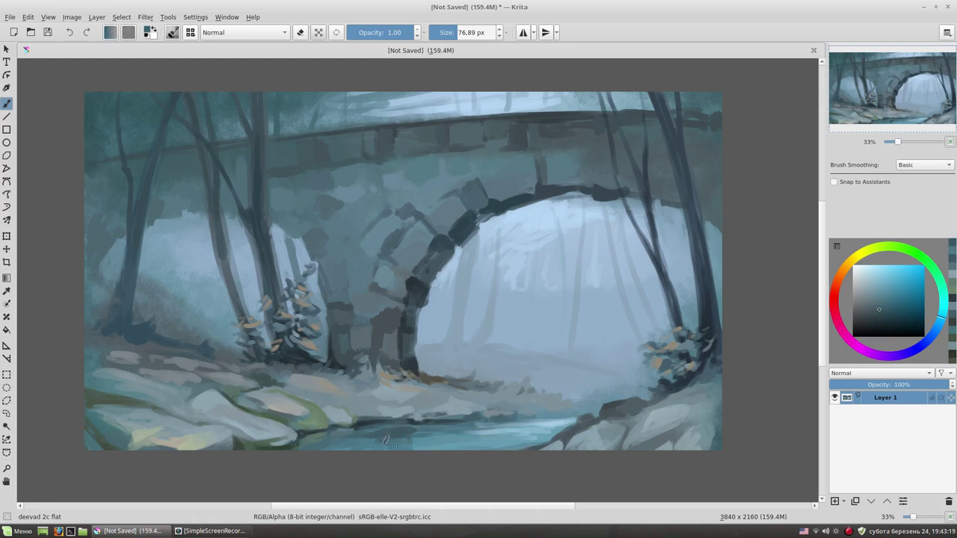
{"action": "left_click", "coordinate": [309, 446], "text": "ctrl"}
{"action": "left_click", "coordinate": [322, 447], "text": "ctrl"}
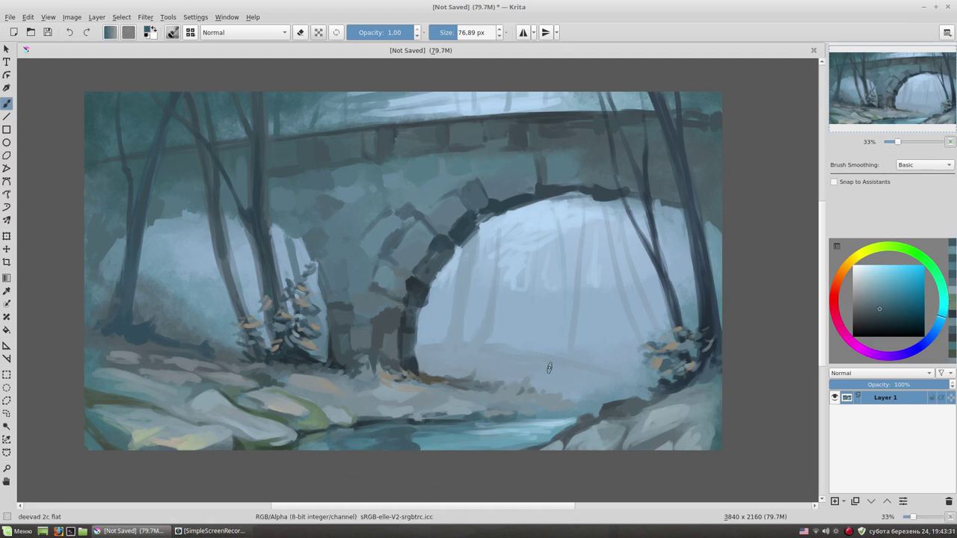
{"action": "key", "text": "bracketleft"}
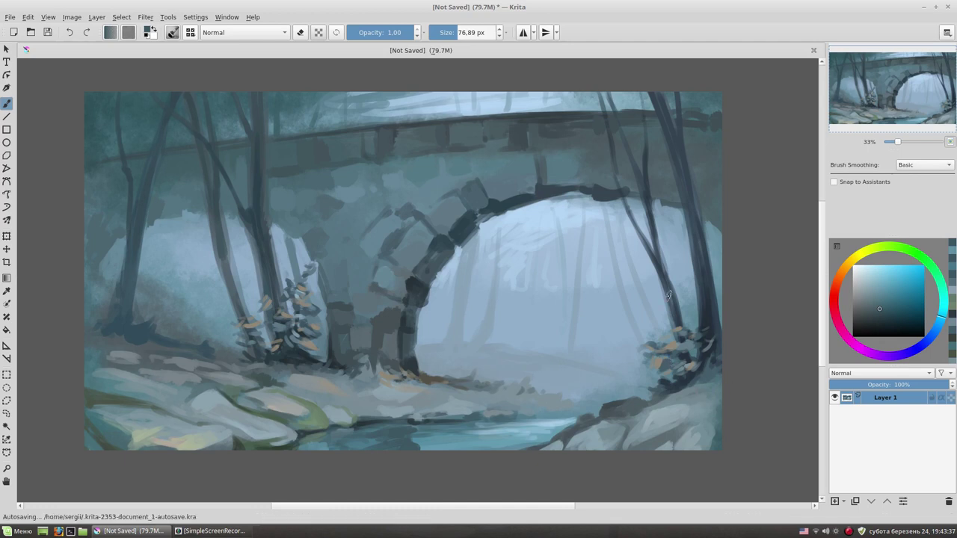
{"action": "key", "text": "bracketleft"}
{"action": "key", "text": "bracketleft"}
{"action": "key", "text": "bracketleft"}
{"action": "left_click", "coordinate": [519, 416], "text": "ctrl"}
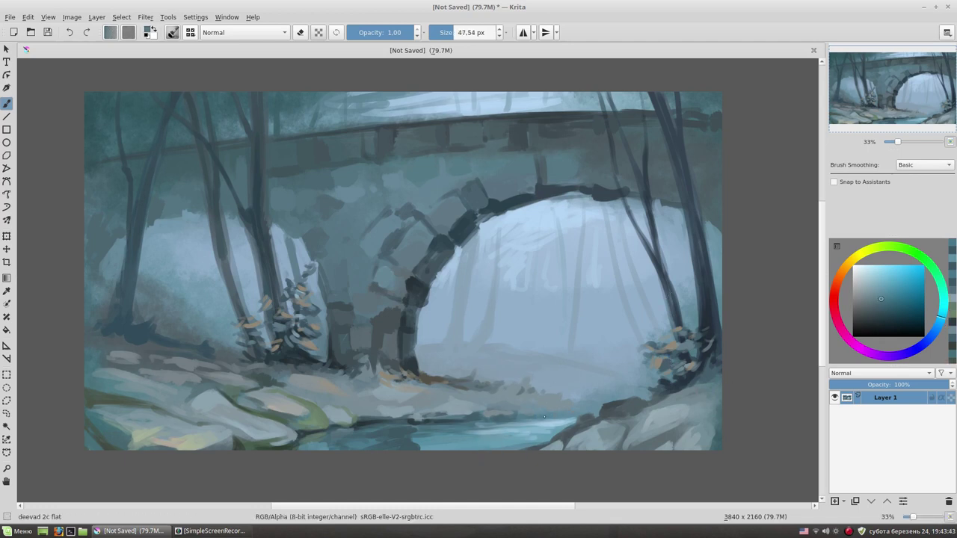
{"action": "left_click", "coordinate": [443, 367], "text": "ctrl"}
{"action": "left_click", "coordinate": [560, 318], "text": "ctrl"}
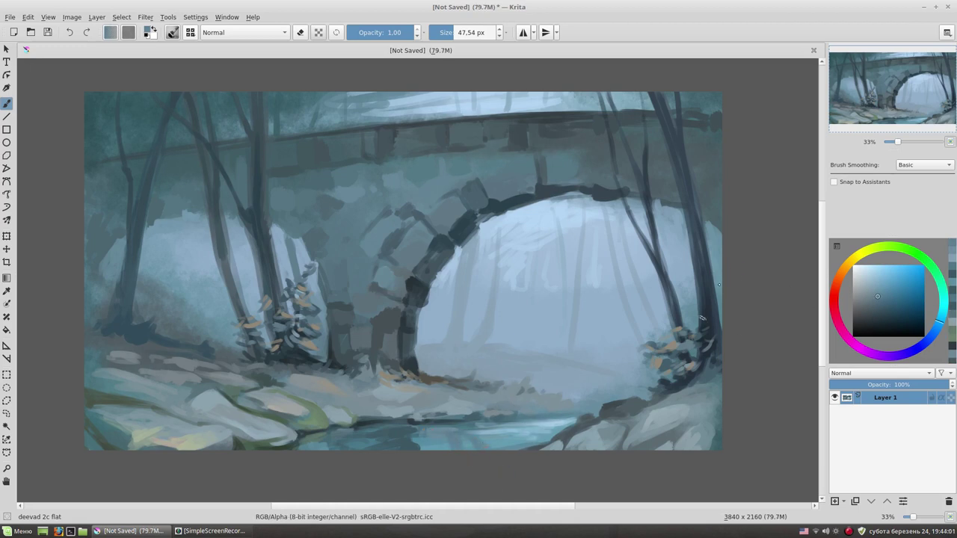
Paint a pale blue stroke along the bridge top, then sample pale tones there.
{"action": "left_click", "coordinate": [410, 120], "text": "ctrl"}
{"action": "mouse_move", "coordinate": [401, 119]}
{"action": "left_mouse_down"}
{"action": "mouse_move", "coordinate": [441, 114]}
{"action": "mouse_move", "coordinate": [404, 120]}
{"action": "mouse_move", "coordinate": [355, 107]}
{"action": "left_mouse_up"}
{"action": "key", "text": "]"}
{"action": "left_click", "coordinate": [404, 112], "text": "ctrl"}
{"action": "left_click", "coordinate": [355, 107], "text": "ctrl"}
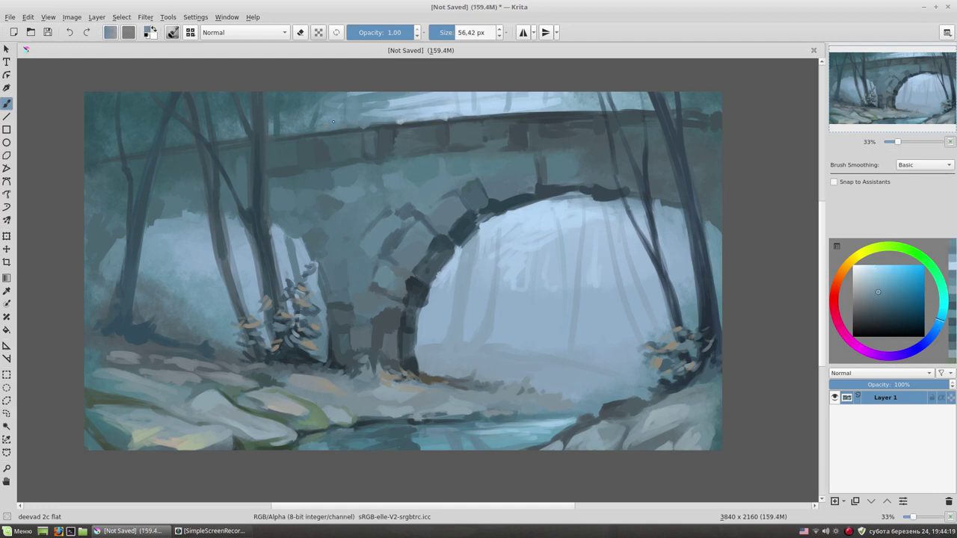
Paint a pale blue stroke along the bridge top, then pick blue-grey tones.
{"action": "left_click", "coordinate": [479, 102], "text": "ctrl"}
{"action": "left_click_drag", "start_coordinate": [479, 105], "coordinate": [586, 98]}
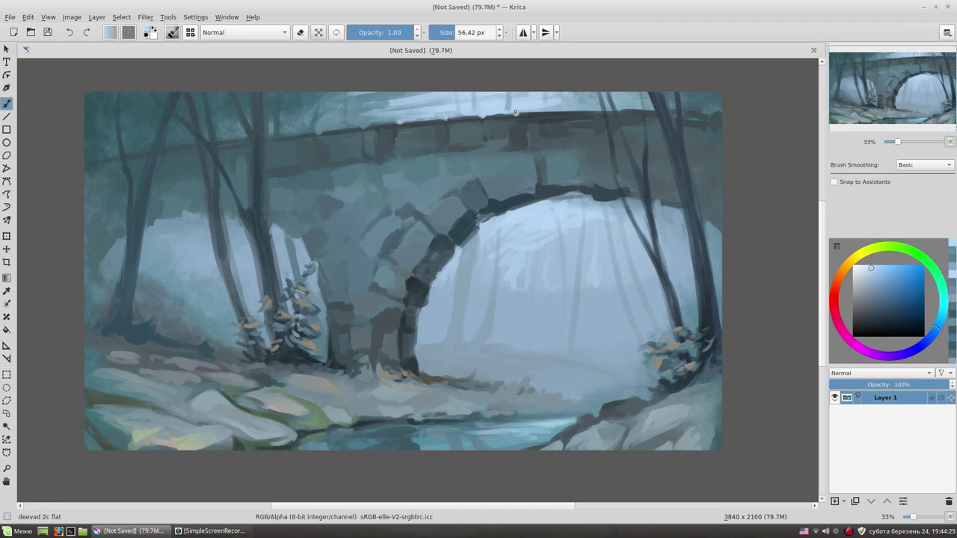
{"action": "left_click", "coordinate": [579, 101], "text": "ctrl"}
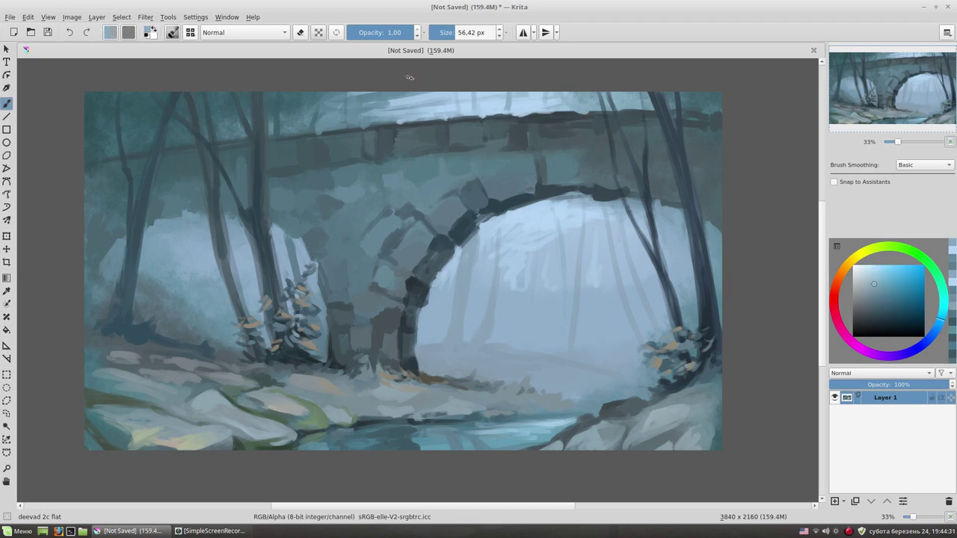
{"action": "left_click", "coordinate": [428, 273], "text": "ctrl"}
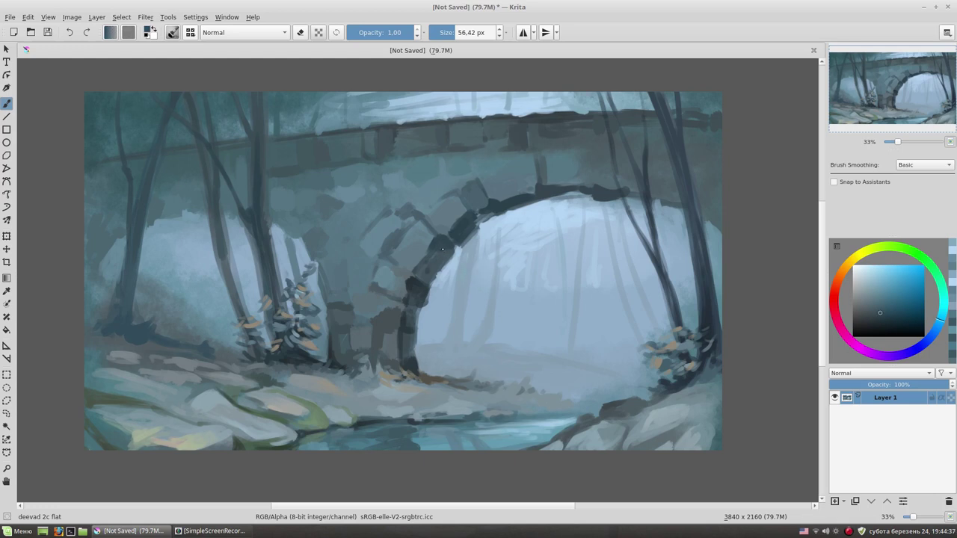
{"action": "left_click", "coordinate": [433, 270], "text": "ctrl"}
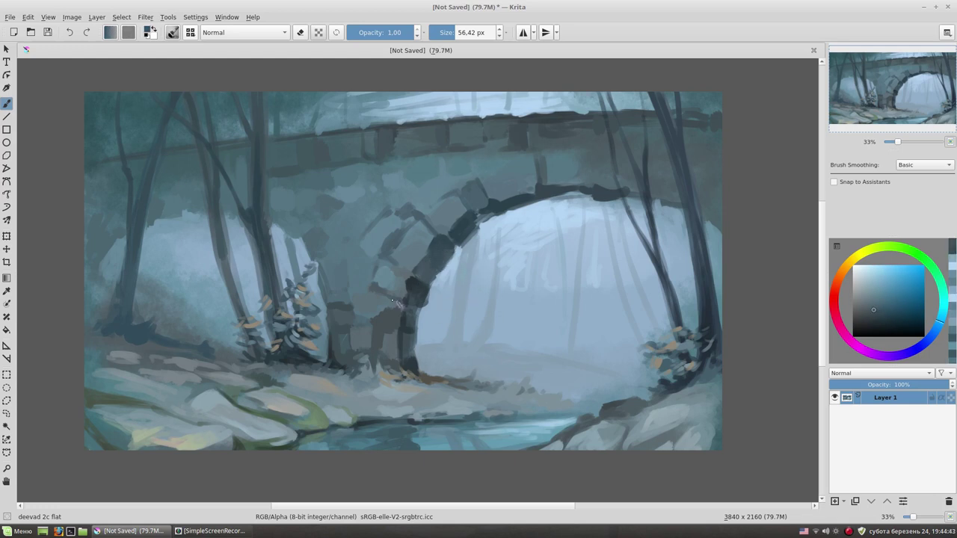
{"action": "left_click", "coordinate": [402, 224], "text": "ctrl"}
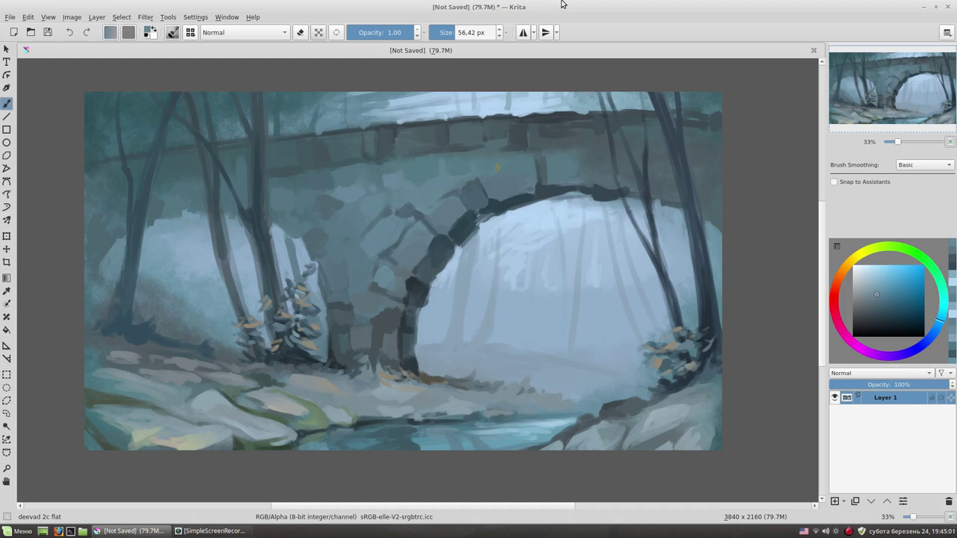
Darken the lower-left bank with dark strokes and resample blue-greys with a smaller brush.
{"action": "left_click", "coordinate": [162, 354], "text": "ctrl"}
{"action": "left_click_drag", "start_coordinate": [139, 340], "coordinate": [103, 333]}
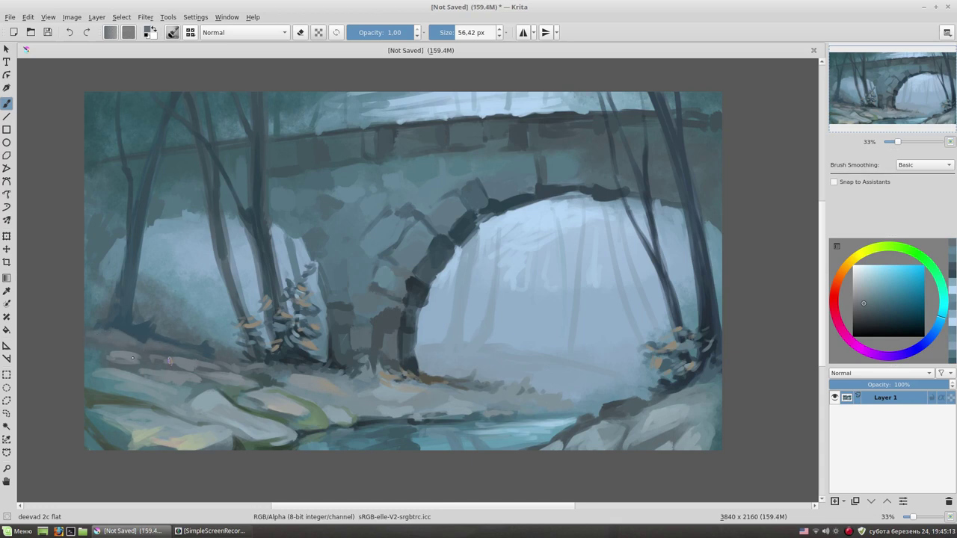
{"action": "left_click", "coordinate": [129, 351], "text": "ctrl"}
{"action": "left_click", "coordinate": [110, 358], "text": "ctrl"}
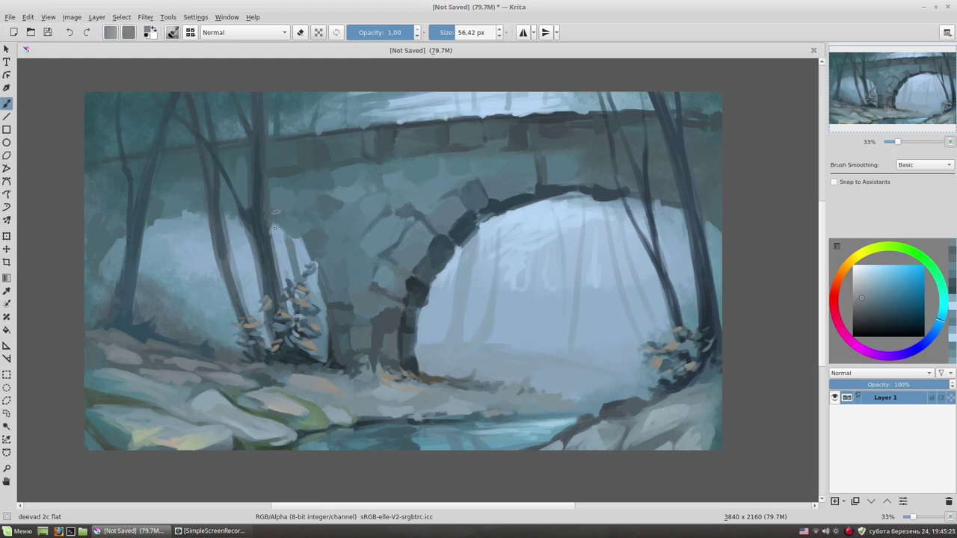
{"action": "left_click", "coordinate": [273, 217], "text": "ctrl"}
{"action": "key", "text": "bracketleft"}
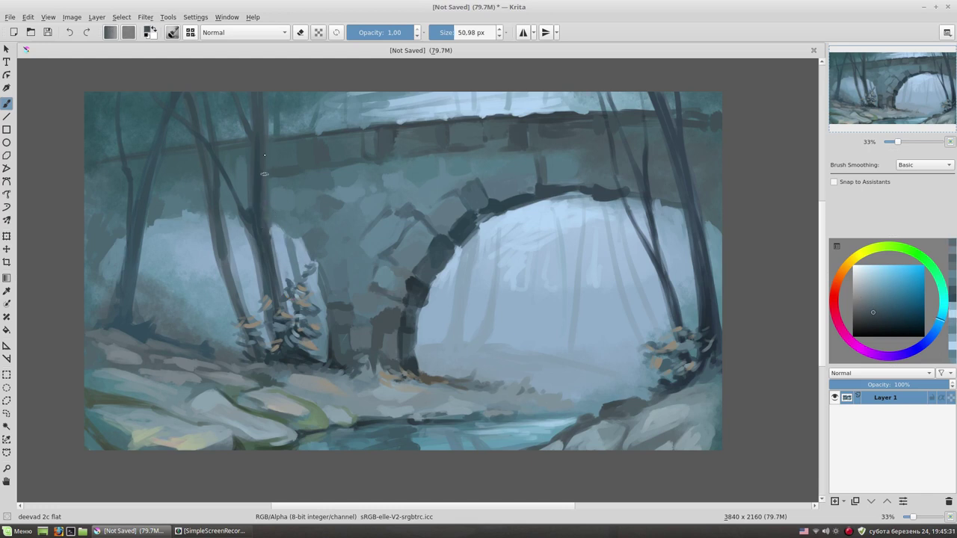
{"action": "left_click", "coordinate": [268, 224], "text": "ctrl"}
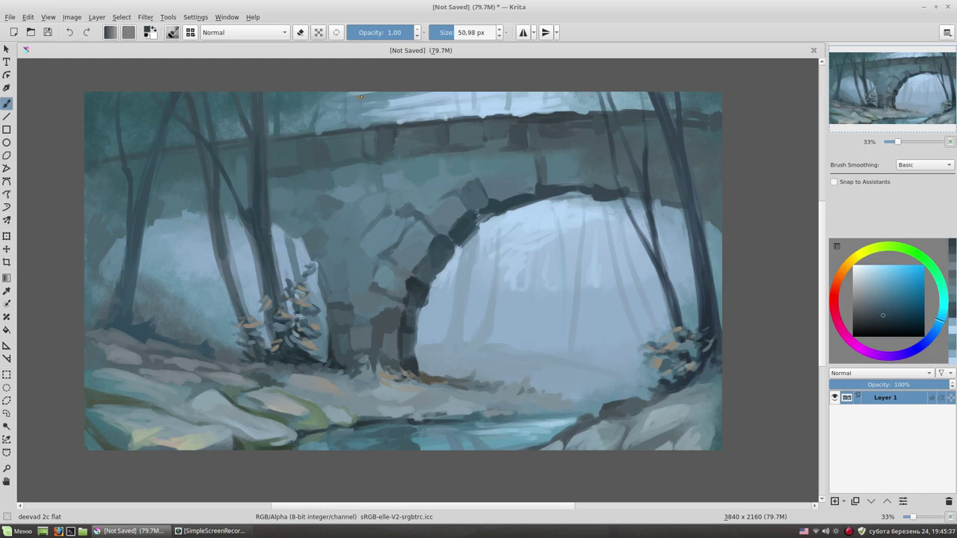
Sample the dry-leaf brown and paint a brown shrub at the foot of the arch.
{"action": "left_click", "coordinate": [431, 371], "text": "ctrl"}
{"action": "left_click", "coordinate": [427, 374], "text": "ctrl"}
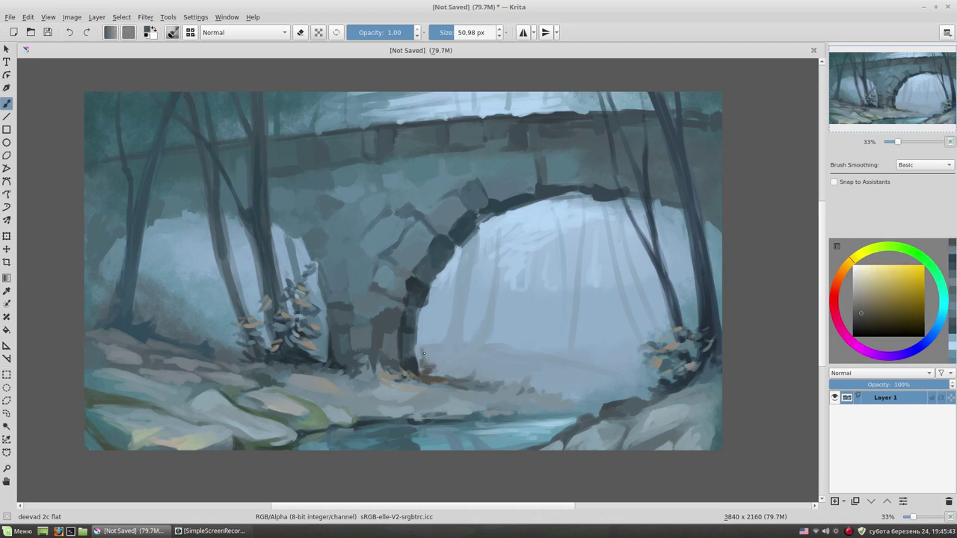
{"action": "mouse_move", "coordinate": [425, 362]}
{"action": "left_mouse_down"}
{"action": "mouse_move", "coordinate": [435, 374]}
{"action": "mouse_move", "coordinate": [442, 367]}
{"action": "mouse_move", "coordinate": [443, 380]}
{"action": "mouse_move", "coordinate": [458, 374]}
{"action": "left_mouse_up"}
{"action": "left_click", "coordinate": [413, 368], "text": "ctrl"}
{"action": "key", "text": "bracketleft"}
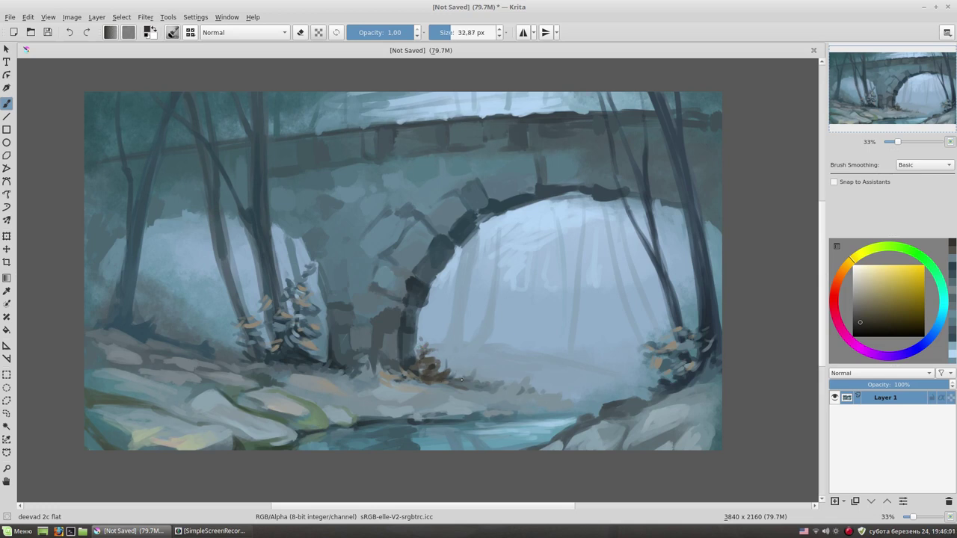
At 43.47 px, dab light strokes along the bridge's top edge and undo stray dabs under the arch.
{"action": "left_click", "coordinate": [380, 195], "text": "ctrl"}
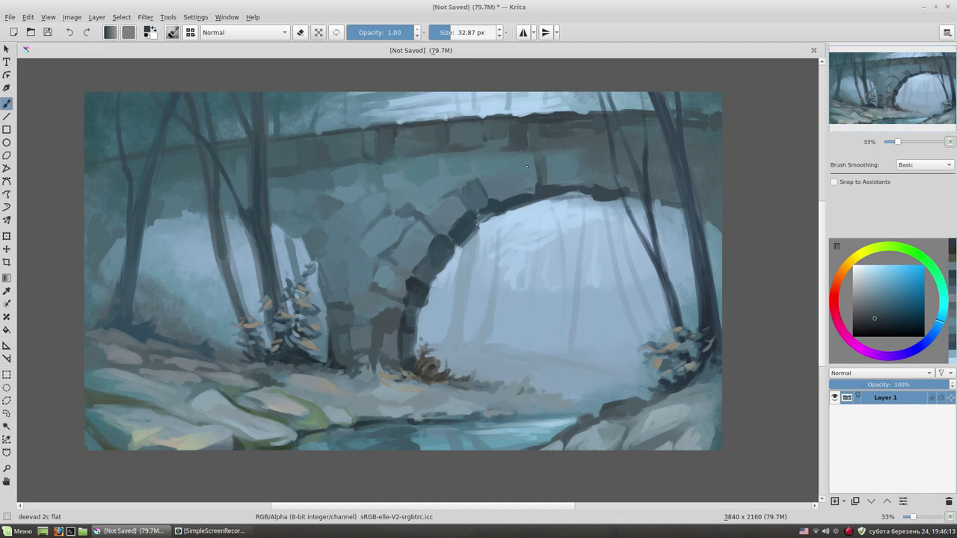
{"action": "left_click", "coordinate": [559, 128], "text": "ctrl"}
{"action": "key", "text": "bracketright"}
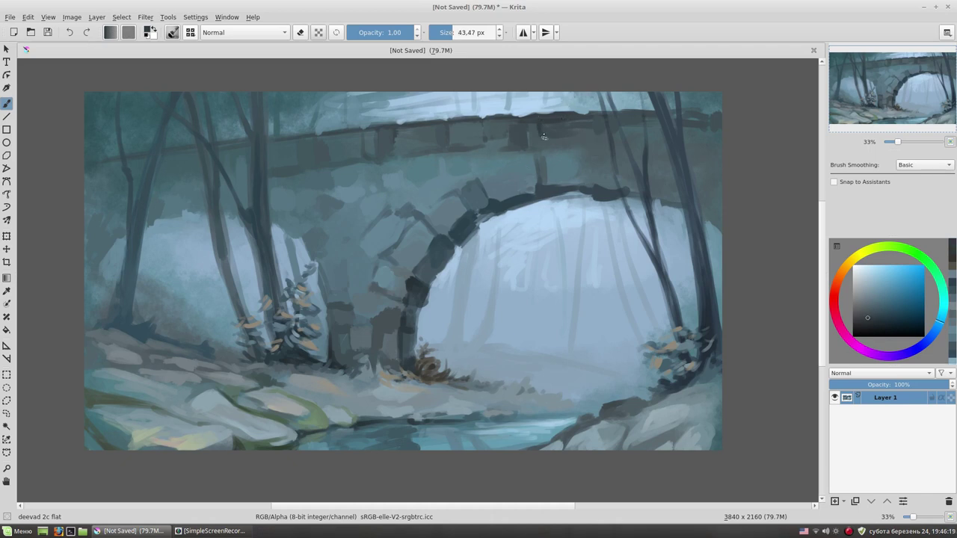
{"action": "left_click_drag", "start_coordinate": [546, 120], "coordinate": [559, 121]}
{"action": "left_click", "coordinate": [525, 150], "text": "ctrl"}
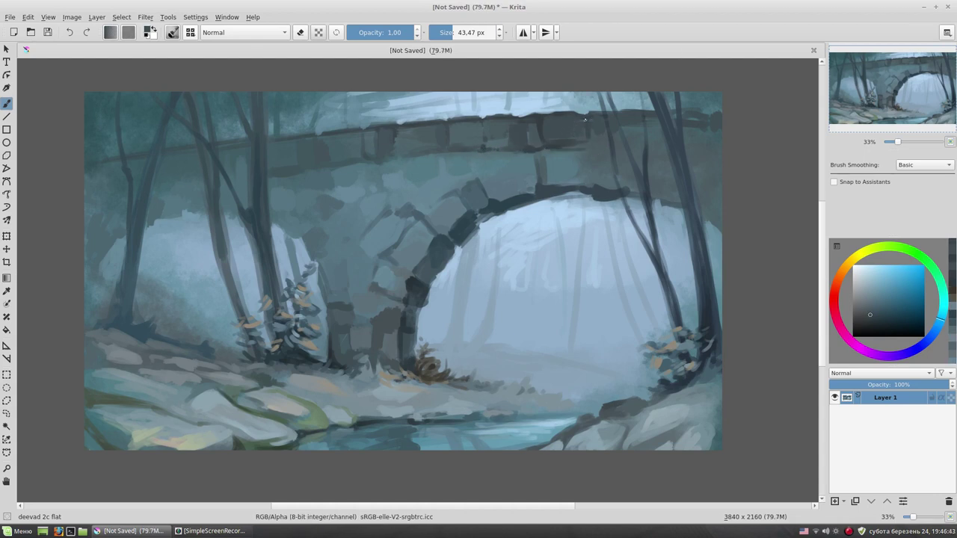
{"action": "left_click_drag", "start_coordinate": [526, 209], "coordinate": [550, 210]}
{"action": "key", "text": "ctrl+z"}
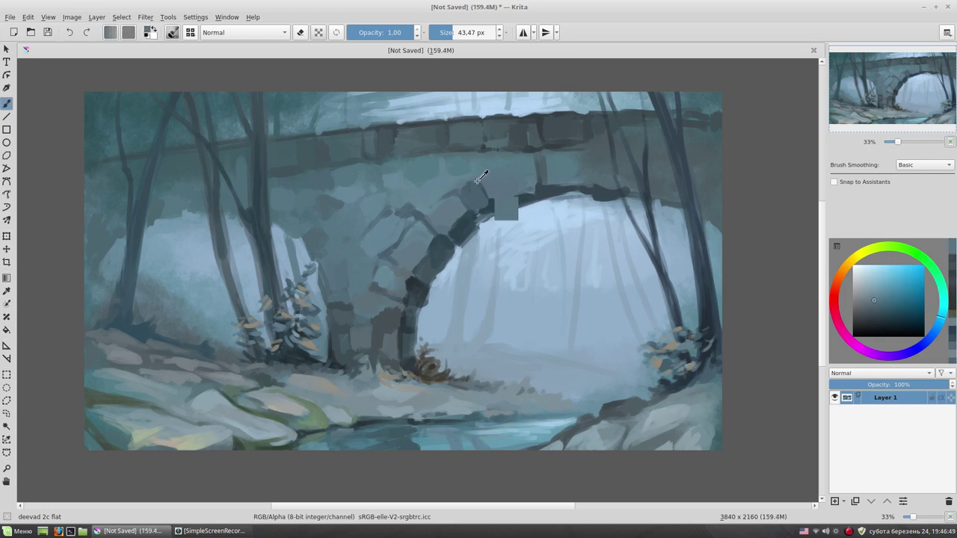
{"action": "left_click", "coordinate": [502, 152], "text": "ctrl"}
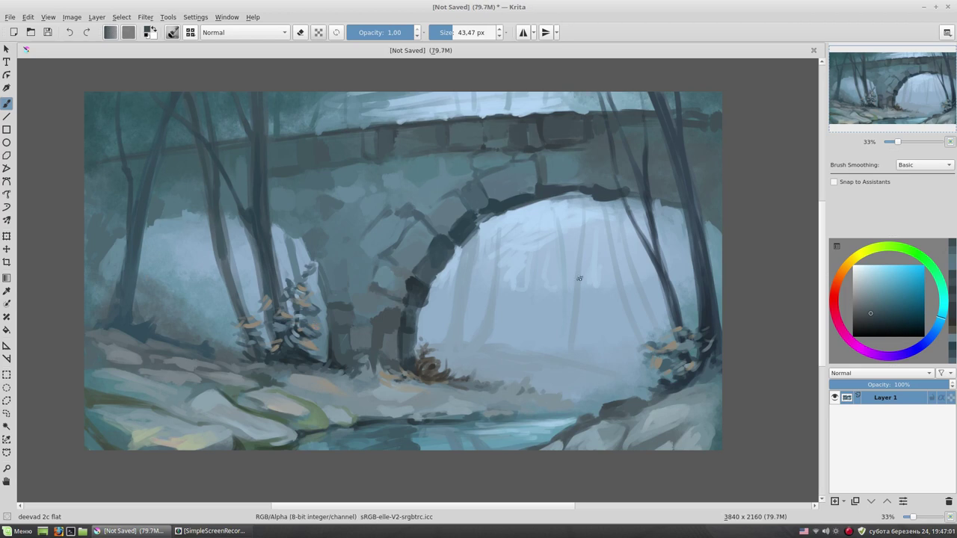
{"action": "left_click", "coordinate": [558, 255], "text": "ctrl"}
{"action": "left_click", "coordinate": [539, 434], "text": "ctrl"}
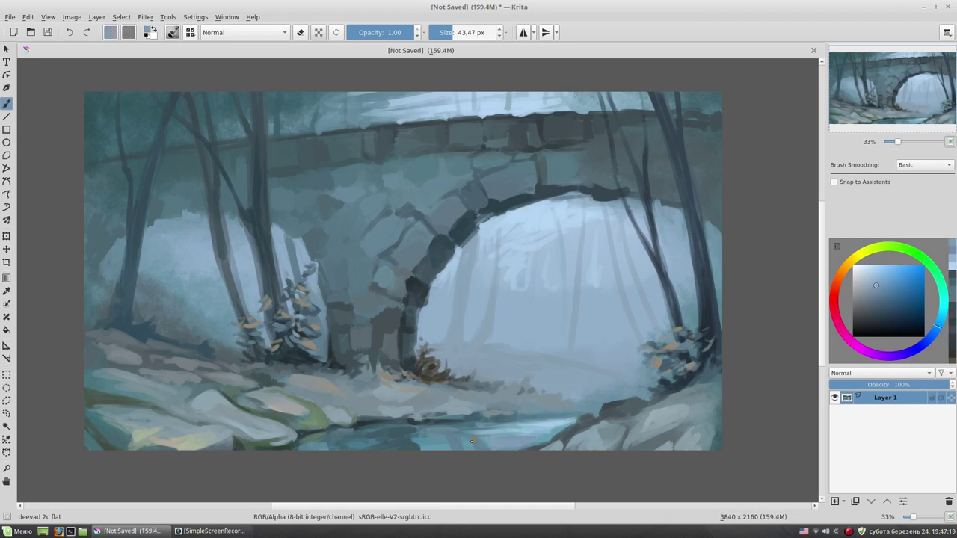
Darken the water highlight, then dab light blue highlights onto the foreground rocks.
{"action": "left_click_drag", "start_coordinate": [526, 431], "coordinate": [554, 427]}
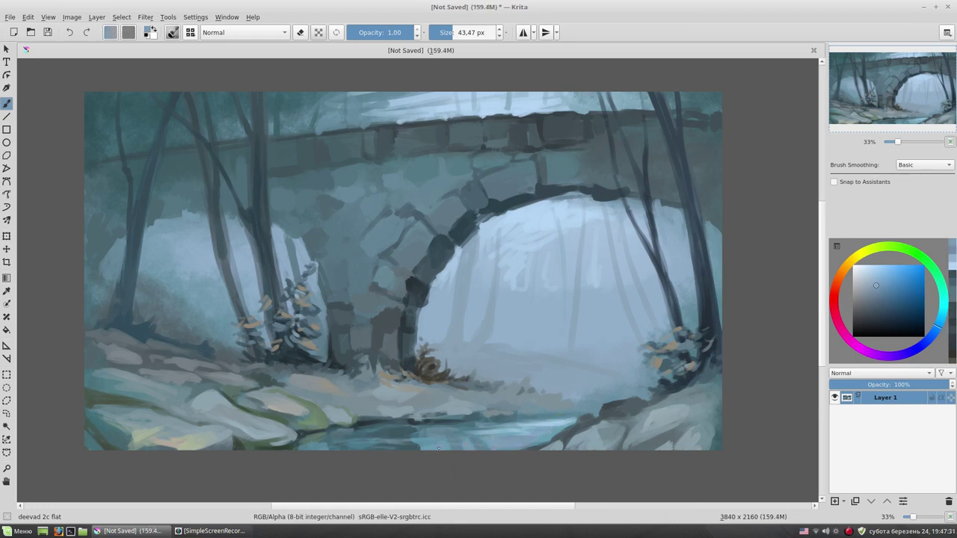
{"action": "left_click", "coordinate": [565, 397], "text": "ctrl"}
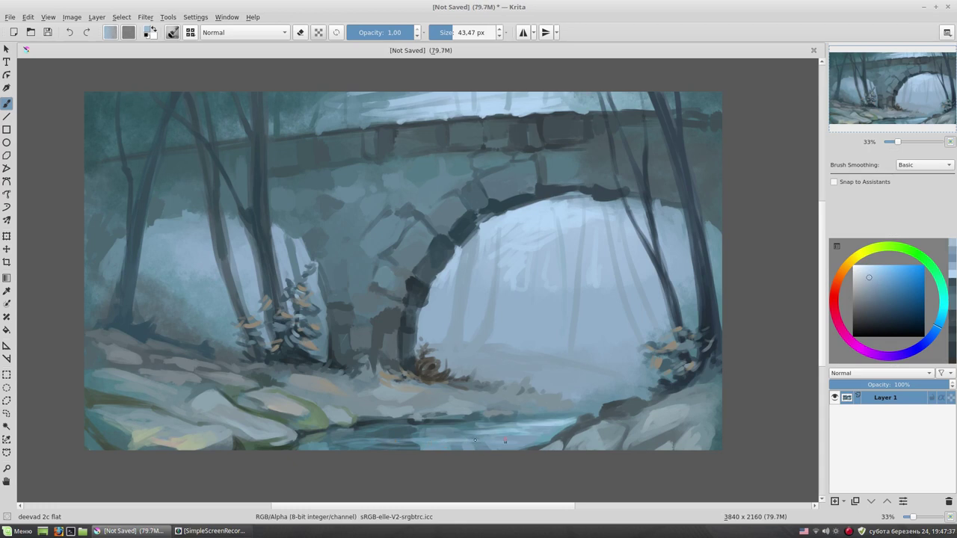
{"action": "left_click", "coordinate": [331, 415], "text": "ctrl"}
{"action": "left_click", "coordinate": [333, 416], "text": "ctrl"}
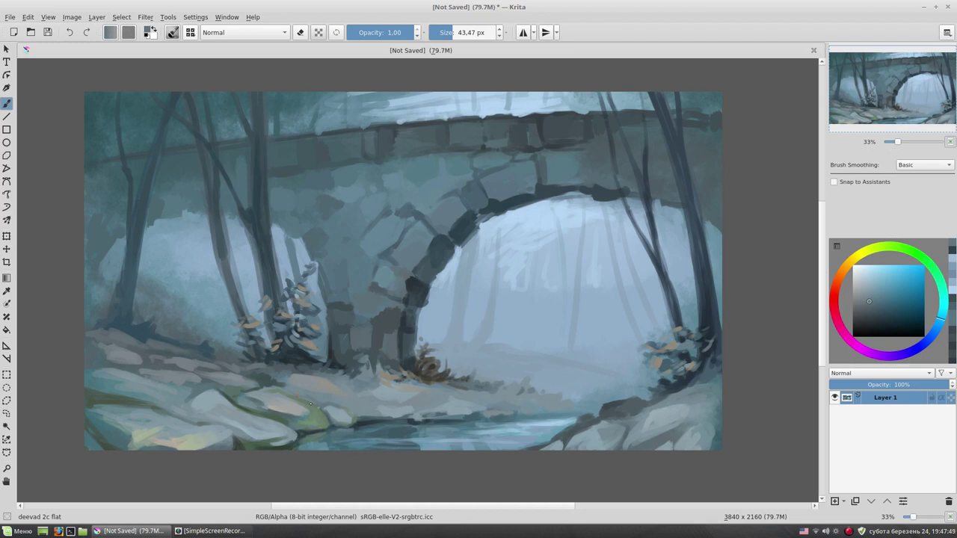
{"action": "left_click", "coordinate": [314, 416], "text": "ctrl"}
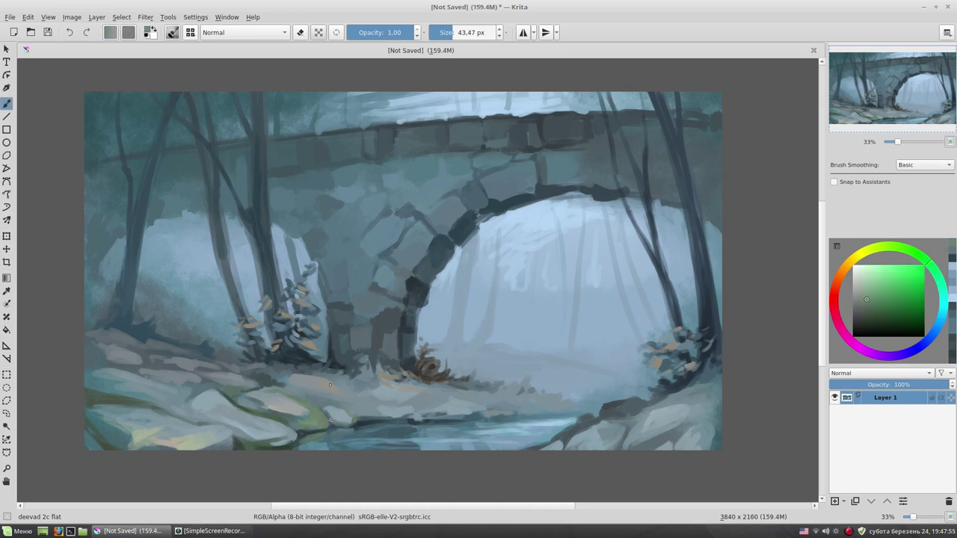
{"action": "left_click", "coordinate": [356, 416], "text": "ctrl"}
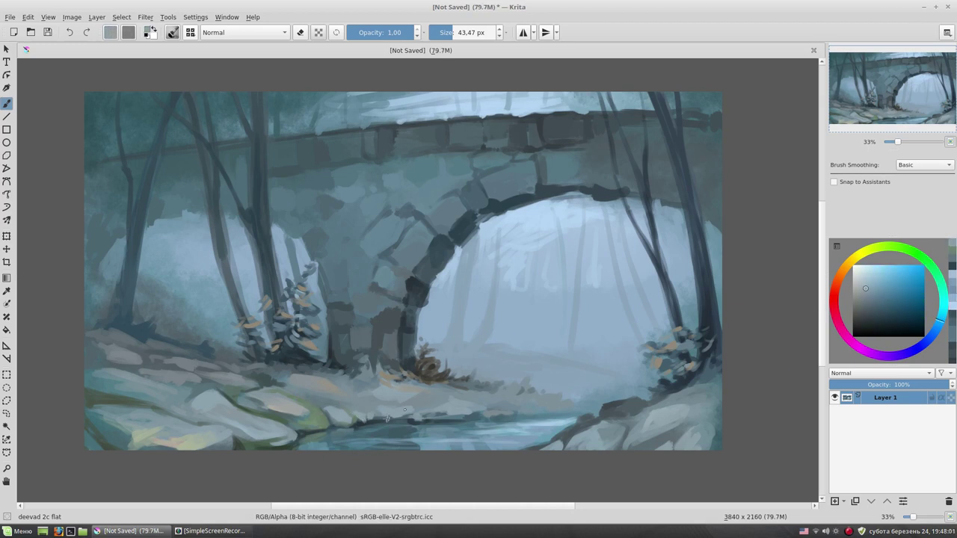
{"action": "left_click", "coordinate": [404, 405], "text": "ctrl"}
{"action": "mouse_move", "coordinate": [341, 416]}
{"action": "left_mouse_down"}
{"action": "mouse_move", "coordinate": [365, 430]}
{"action": "mouse_move", "coordinate": [340, 428]}
{"action": "left_mouse_up"}
Brush faint pale blue strokes along the riverbank and sample moss green and dark cyan.
{"action": "left_click", "coordinate": [861, 289]}
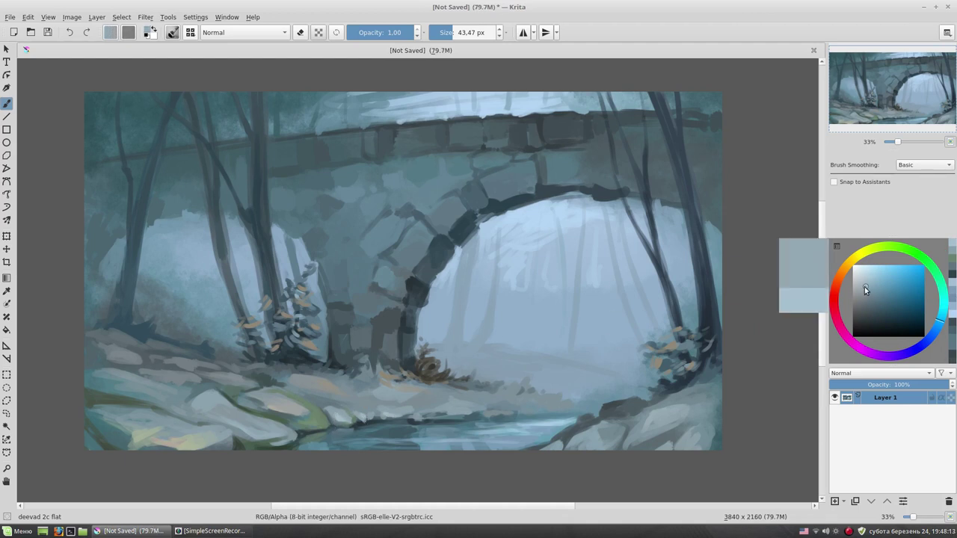
{"action": "left_click", "coordinate": [309, 412], "text": "ctrl"}
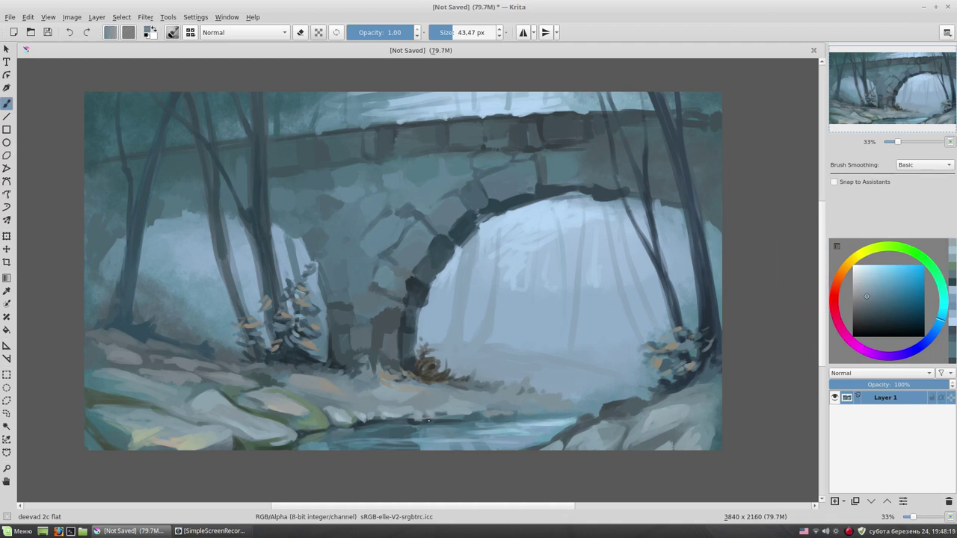
{"action": "left_click_drag", "start_coordinate": [359, 412], "coordinate": [430, 409]}
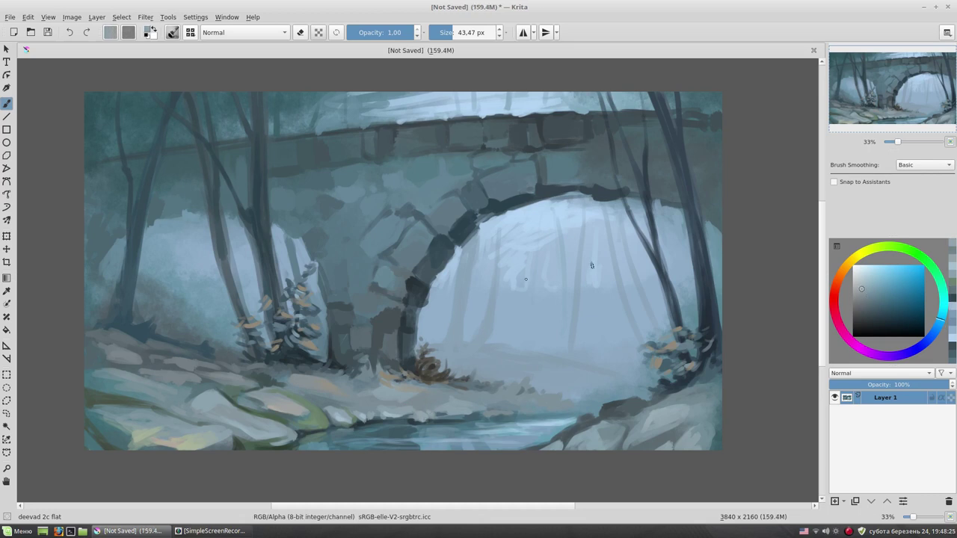
{"action": "left_click", "coordinate": [307, 419], "text": "ctrl"}
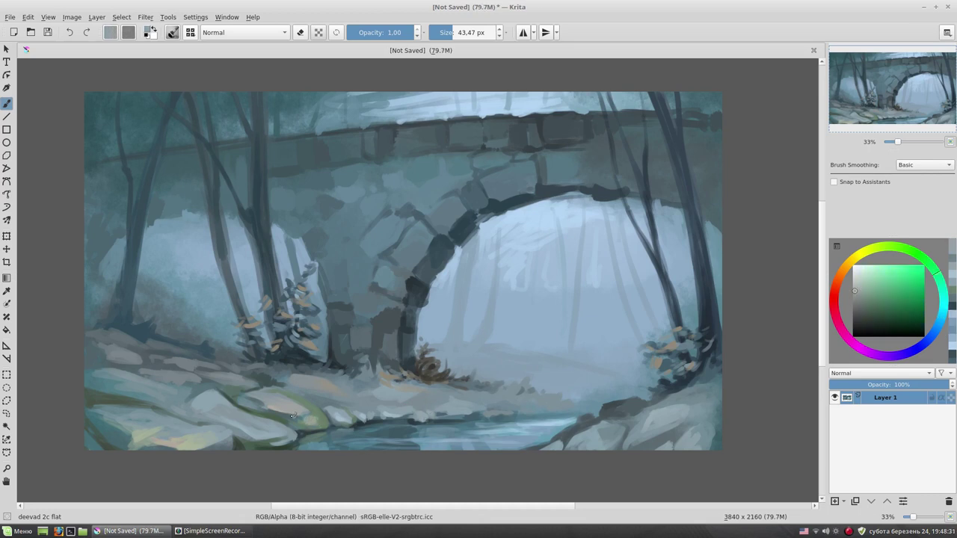
{"action": "left_click", "coordinate": [295, 420], "text": "ctrl"}
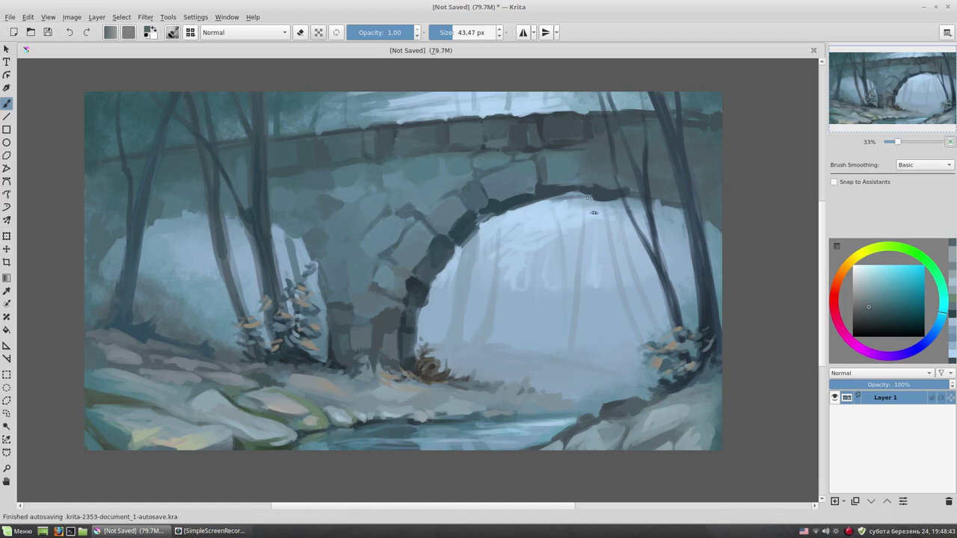
{"action": "left_click", "coordinate": [234, 230], "text": "ctrl"}
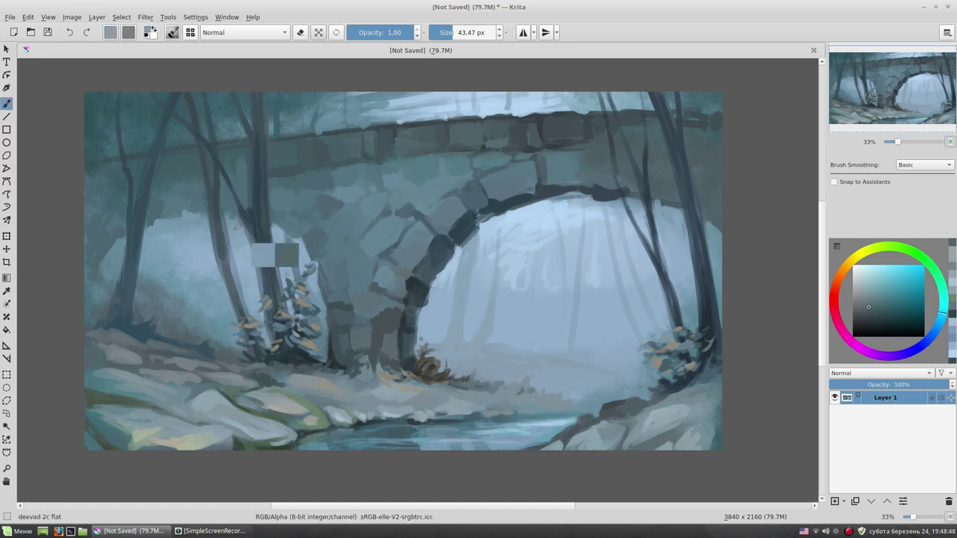
Darken the left tree trunk and the top edge of the light opening with dark blue-grey.
{"action": "left_click", "coordinate": [197, 214], "text": "ctrl"}
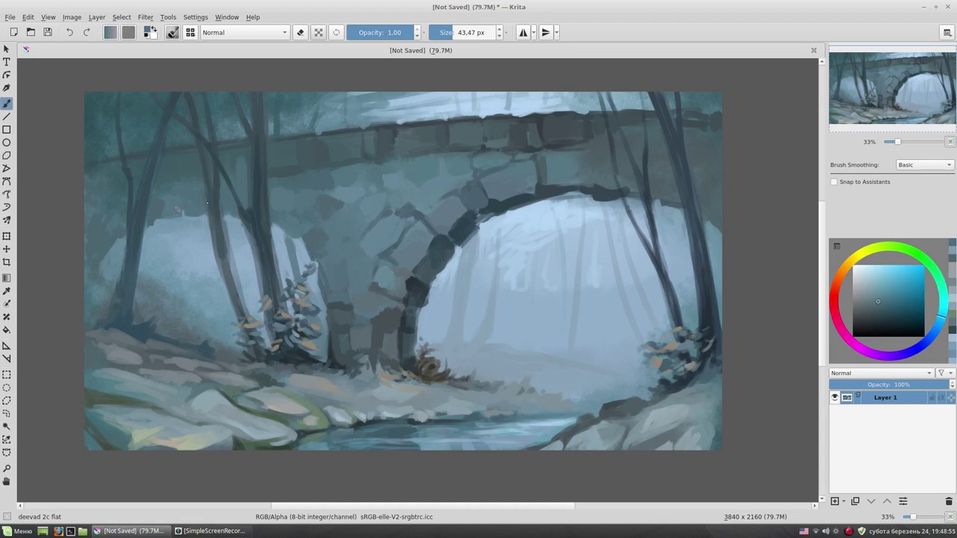
{"action": "left_click", "coordinate": [151, 225], "text": "ctrl"}
{"action": "left_click", "coordinate": [119, 238], "text": "ctrl"}
{"action": "left_click_drag", "start_coordinate": [119, 240], "coordinate": [99, 267]}
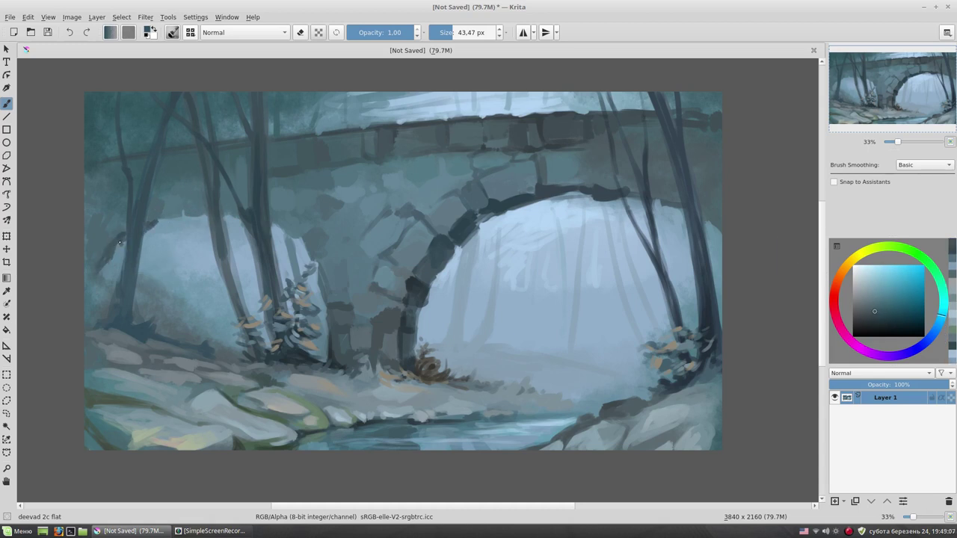
{"action": "left_click_drag", "start_coordinate": [110, 262], "coordinate": [87, 313]}
{"action": "left_click", "coordinate": [118, 254], "text": "ctrl"}
{"action": "left_click_drag", "start_coordinate": [122, 238], "coordinate": [96, 300]}
{"action": "left_click_drag", "start_coordinate": [144, 227], "coordinate": [205, 217]}
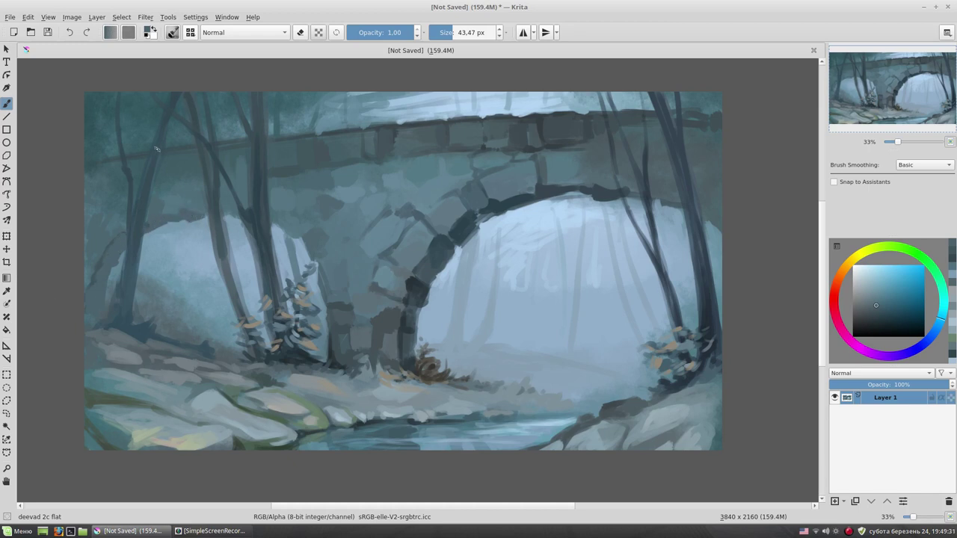
With a thinner brush, paint dark bare branches across the bridge top and right-side trees.
{"action": "left_click", "coordinate": [874, 307]}
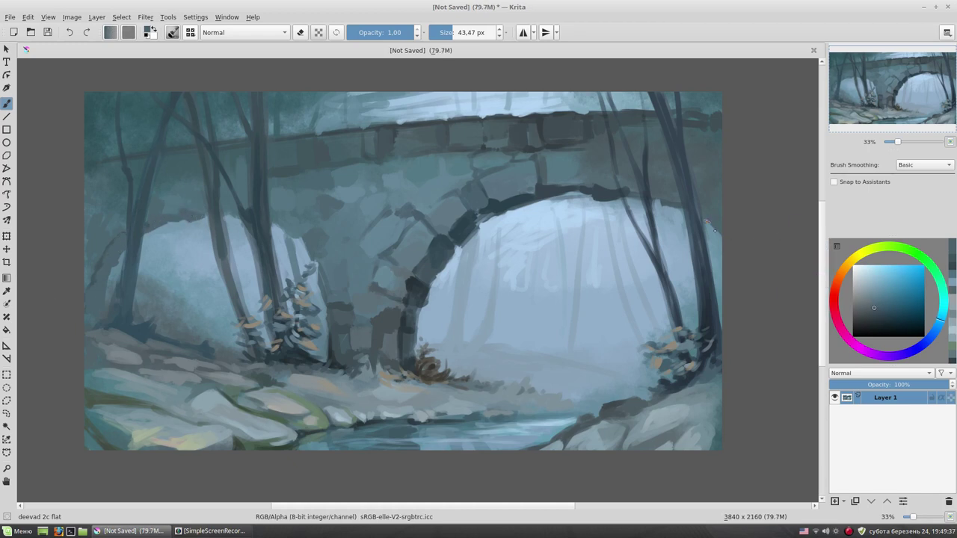
{"action": "key", "text": "k"}
{"action": "key", "text": "bracketleft"}
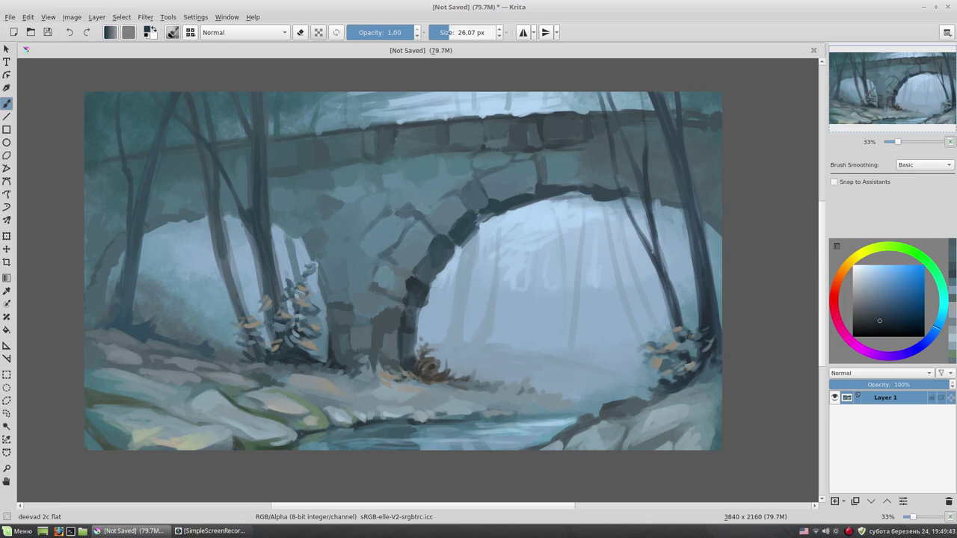
{"action": "key", "text": "bracketleft"}
{"action": "key", "text": "bracketleft"}
{"action": "left_click_drag", "start_coordinate": [554, 95], "coordinate": [620, 164]}
{"action": "mouse_move", "coordinate": [503, 92]}
{"action": "left_mouse_down"}
{"action": "mouse_move", "coordinate": [525, 117]}
{"action": "mouse_move", "coordinate": [507, 116]}
{"action": "left_mouse_up"}
{"action": "left_click_drag", "start_coordinate": [467, 91], "coordinate": [475, 111]}
{"action": "left_click_drag", "start_coordinate": [571, 91], "coordinate": [592, 114]}
{"action": "left_click_drag", "start_coordinate": [619, 132], "coordinate": [634, 166]}
{"action": "mouse_move", "coordinate": [647, 129]}
{"action": "left_mouse_down"}
{"action": "mouse_move", "coordinate": [662, 161]}
{"action": "mouse_move", "coordinate": [694, 91]}
{"action": "left_mouse_up"}
Add more thin dark branches near the right trees and across the left and left-centre trees.
{"action": "key", "text": "l"}
{"action": "left_click_drag", "start_coordinate": [646, 253], "coordinate": [612, 202]}
{"action": "left_click", "coordinate": [268, 213], "text": "ctrl"}
{"action": "mouse_move", "coordinate": [268, 208]}
{"action": "left_mouse_down"}
{"action": "mouse_move", "coordinate": [268, 138]}
{"action": "mouse_move", "coordinate": [281, 106]}
{"action": "mouse_move", "coordinate": [285, 145]}
{"action": "left_mouse_up"}
{"action": "left_click_drag", "start_coordinate": [135, 174], "coordinate": [132, 140]}
{"action": "left_click_drag", "start_coordinate": [157, 187], "coordinate": [152, 147]}
{"action": "left_click_drag", "start_coordinate": [166, 144], "coordinate": [208, 91]}
{"action": "left_click_drag", "start_coordinate": [202, 187], "coordinate": [218, 268]}
{"action": "left_click_drag", "start_coordinate": [193, 163], "coordinate": [186, 129]}
{"action": "left_click_drag", "start_coordinate": [217, 248], "coordinate": [235, 320]}
Set the brush to 20.82 px, choose dark teal, and paint grass tufts left of the shrub.
{"action": "left_click_drag", "start_coordinate": [449, 32], "coordinate": [453, 32]}
{"action": "left_click", "coordinate": [408, 406], "text": "ctrl"}
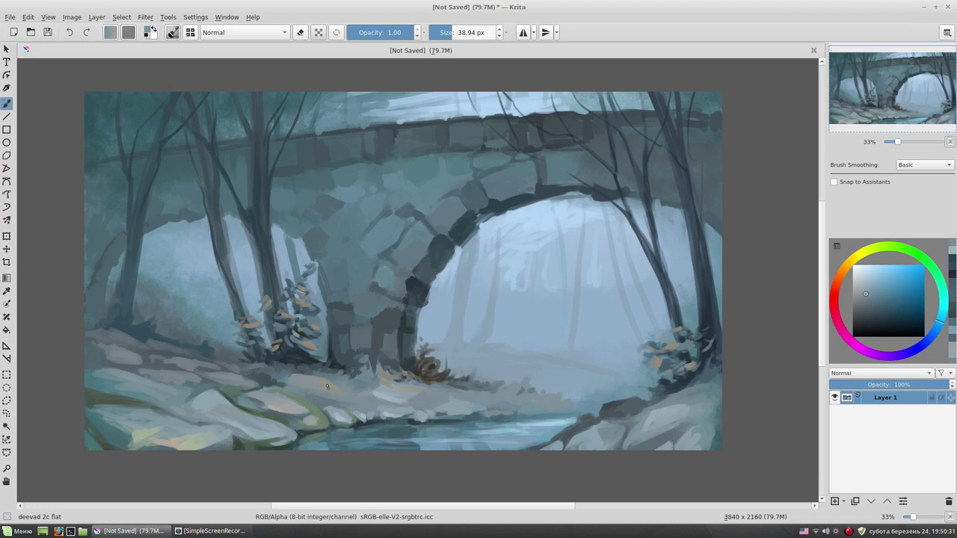
{"action": "left_click", "coordinate": [871, 247]}
{"action": "left_click", "coordinate": [854, 289]}
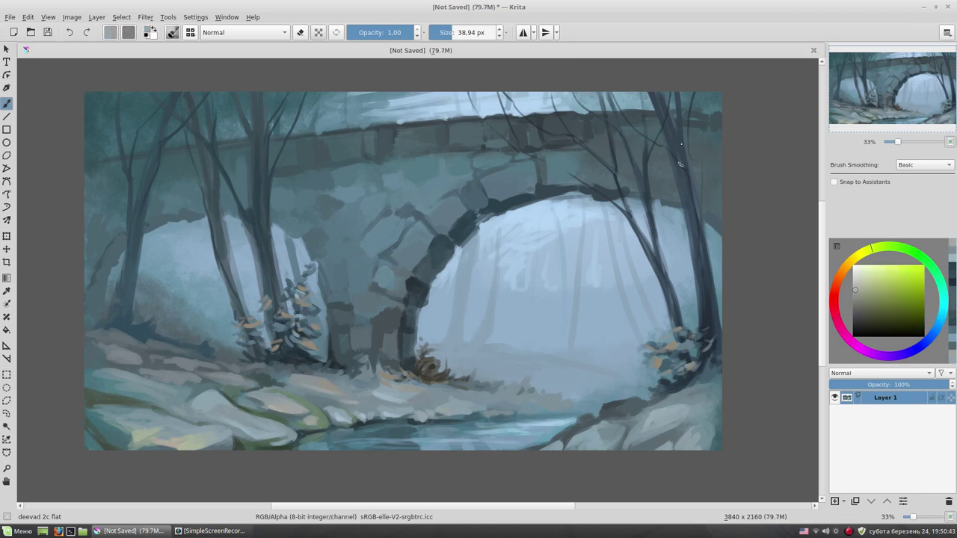
{"action": "left_click", "coordinate": [449, 33]}
{"action": "left_click", "coordinate": [297, 434], "text": "ctrl"}
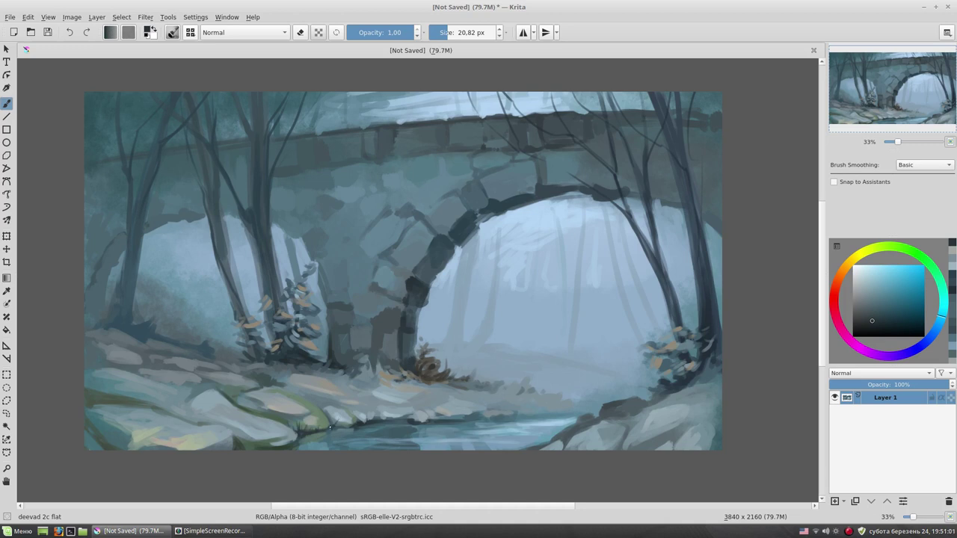
{"action": "left_click", "coordinate": [870, 308]}
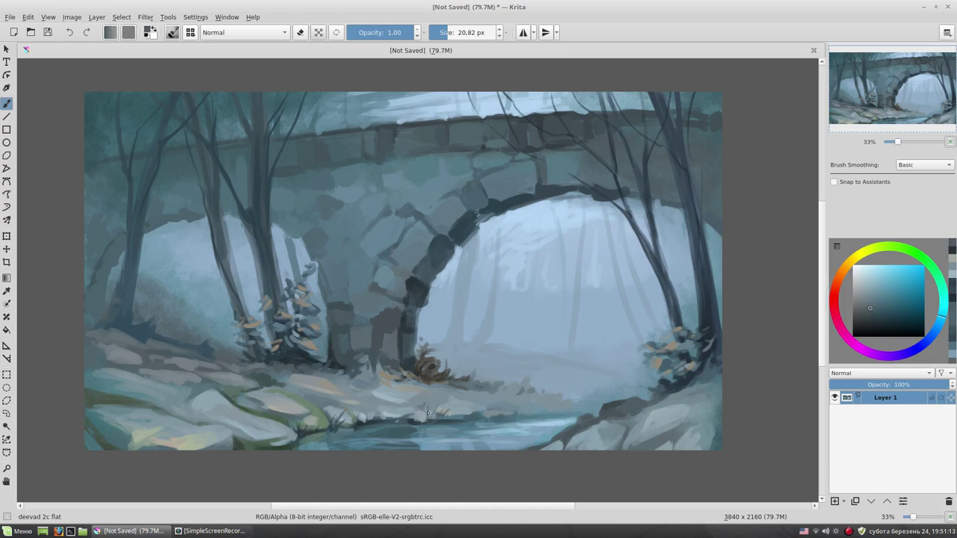
{"action": "left_click", "coordinate": [313, 354], "text": "ctrl"}
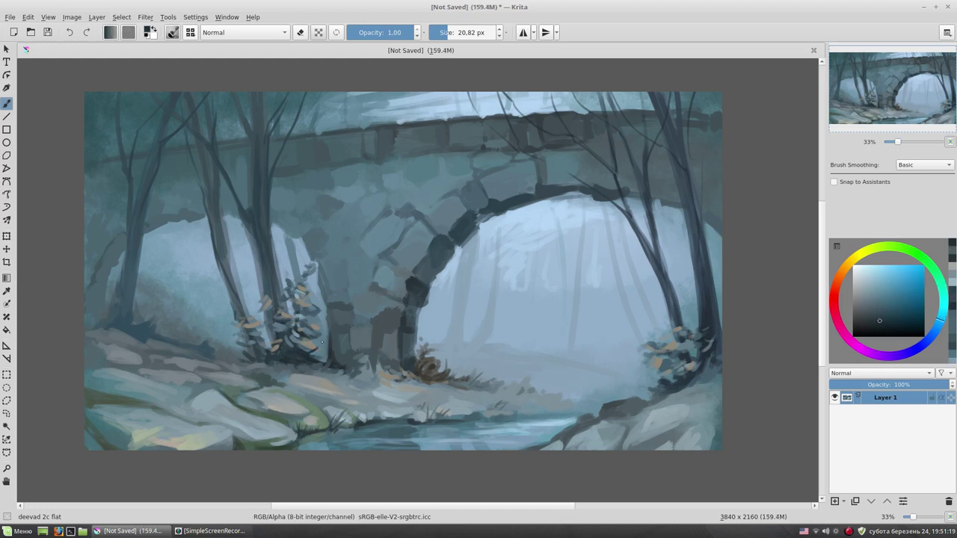
{"action": "left_click_drag", "start_coordinate": [236, 338], "coordinate": [233, 362]}
{"action": "left_click_drag", "start_coordinate": [223, 347], "coordinate": [220, 356]}
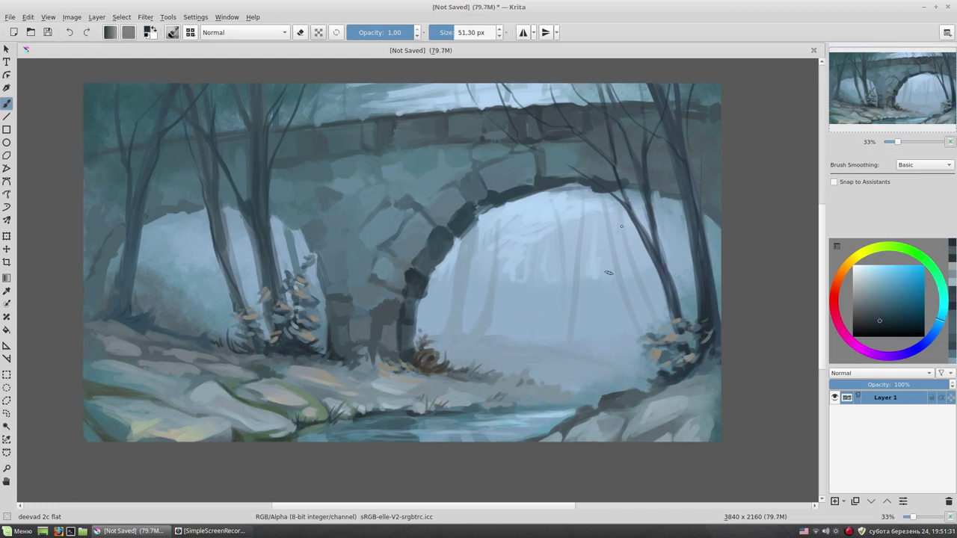
Try the Texture Big preset with light blue, then revert to deevad 2c flat via the pop-up palette.
{"action": "left_click", "coordinate": [172, 32]}
{"action": "left_click", "coordinate": [308, 74]}
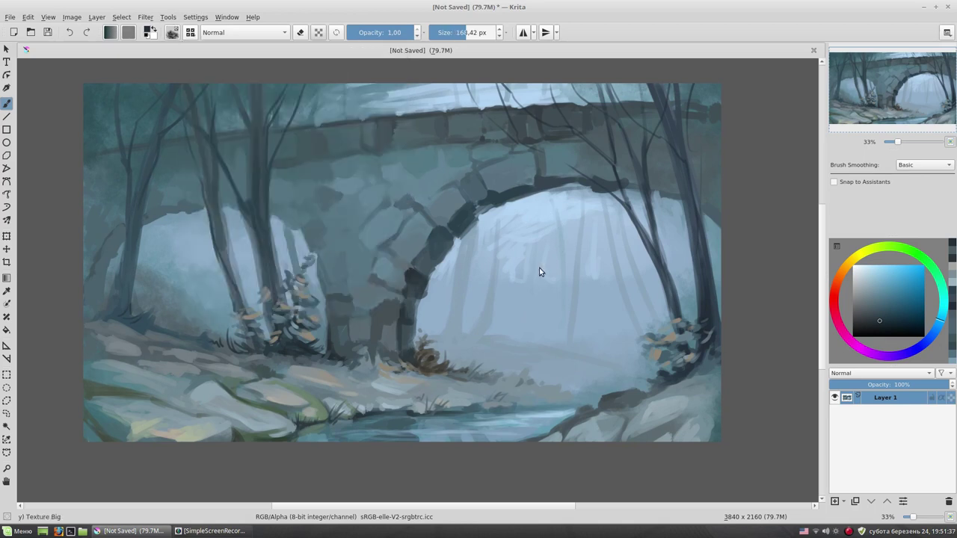
{"action": "left_click", "coordinate": [540, 212], "text": "ctrl"}
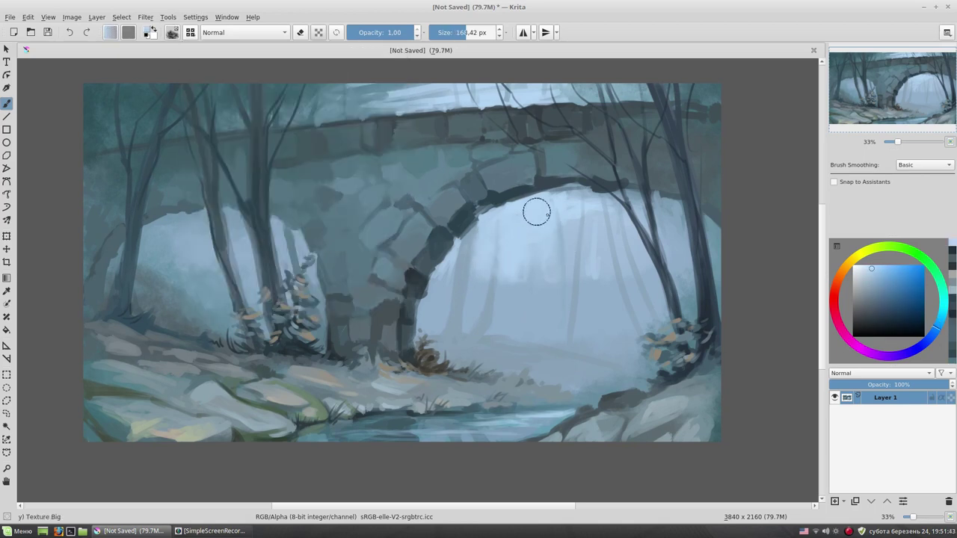
{"action": "right_click", "coordinate": [592, 224]}
{"action": "left_click", "coordinate": [594, 167]}
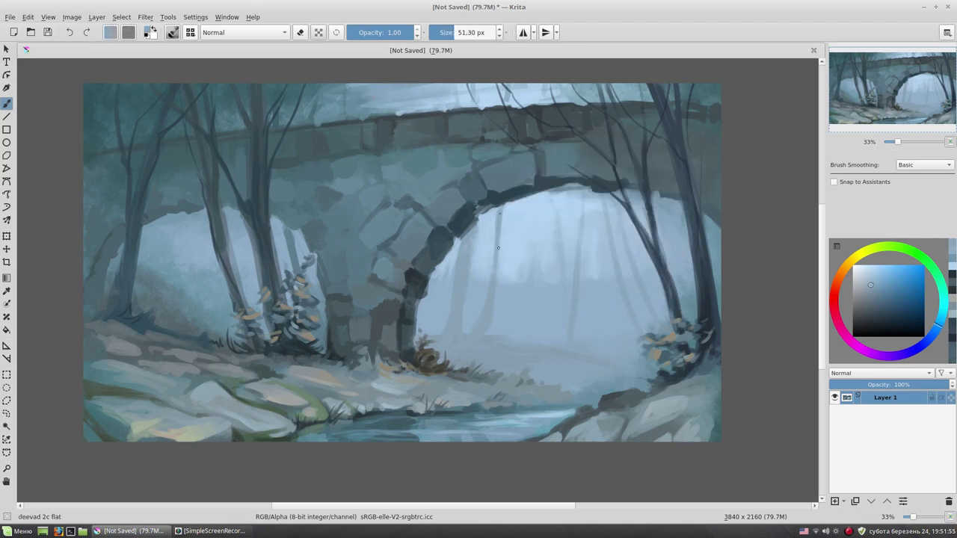
Sample a light misty tone and paint four faint tree trunks inside the arch.
{"action": "left_click", "coordinate": [560, 341], "text": "ctrl"}
{"action": "left_click_drag", "start_coordinate": [535, 266], "coordinate": [536, 196]}
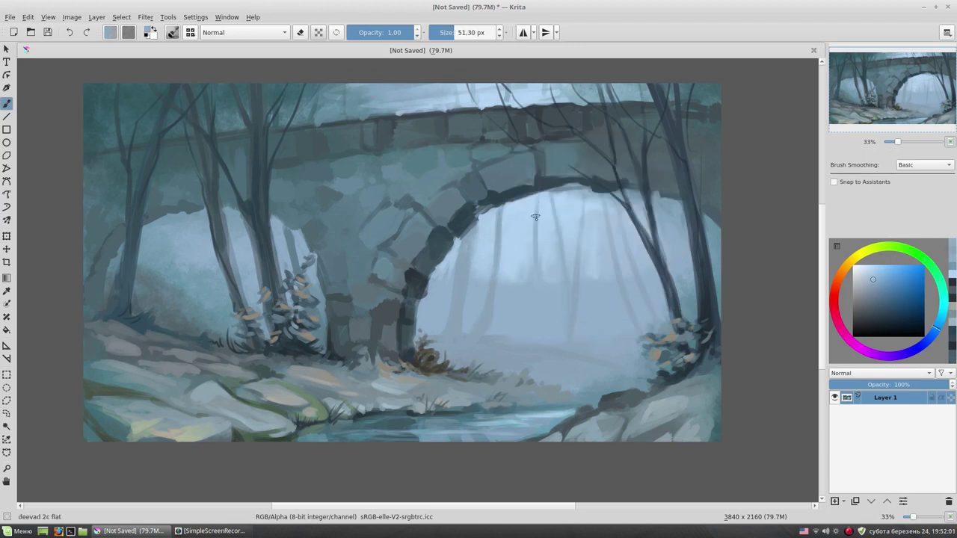
{"action": "left_click_drag", "start_coordinate": [524, 260], "coordinate": [523, 198]}
{"action": "left_click_drag", "start_coordinate": [553, 235], "coordinate": [556, 195]}
{"action": "left_click_drag", "start_coordinate": [593, 256], "coordinate": [593, 227]}
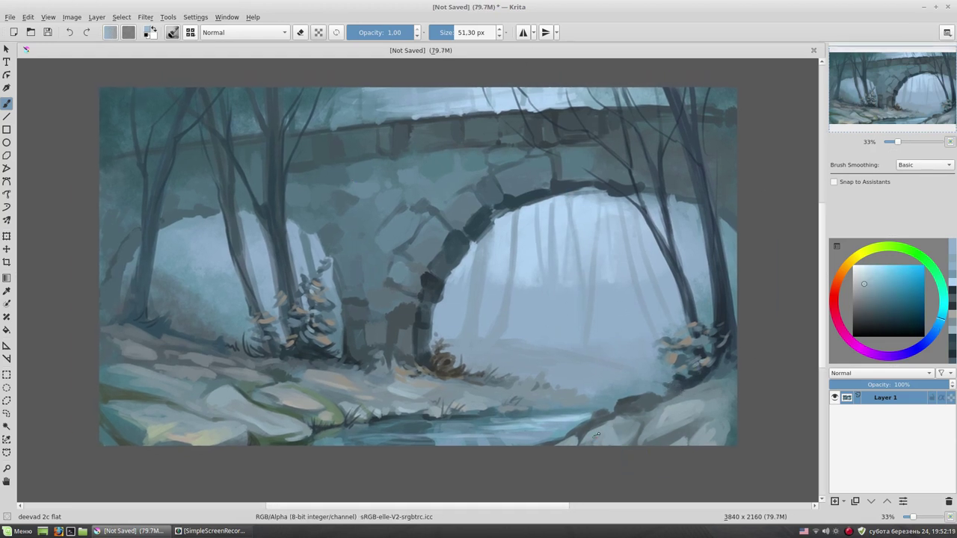
Add light highlights and a dark accent to the lower-right rocks.
{"action": "left_click_drag", "start_coordinate": [597, 437], "coordinate": [607, 441]}
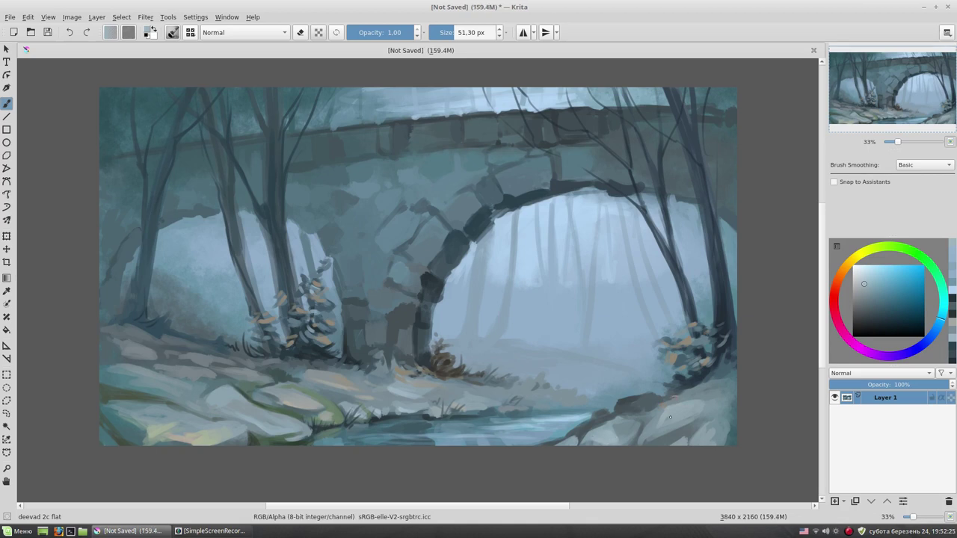
{"action": "left_click_drag", "start_coordinate": [659, 418], "coordinate": [681, 423]}
{"action": "left_click", "coordinate": [721, 396], "text": "ctrl"}
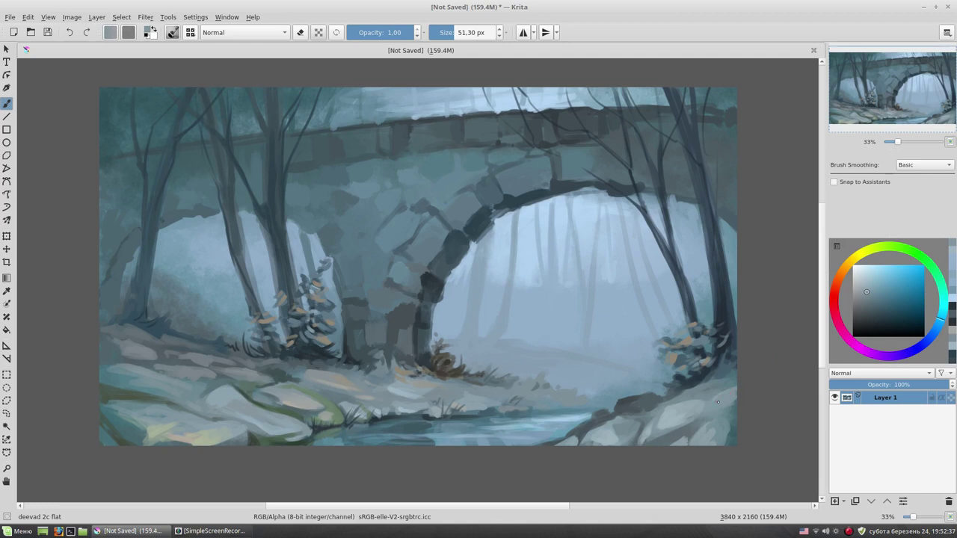
{"action": "left_click", "coordinate": [720, 434], "text": "ctrl"}
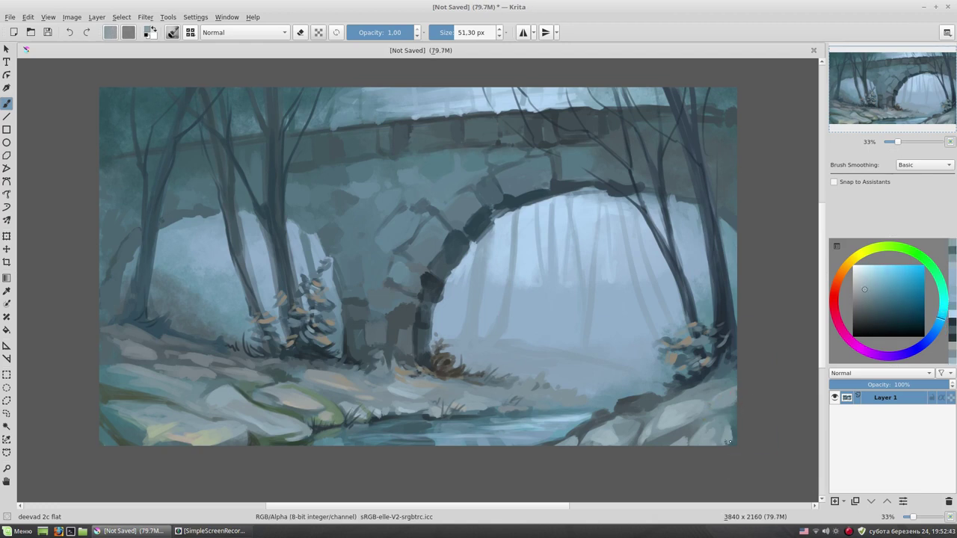
{"action": "left_click_drag", "start_coordinate": [684, 431], "coordinate": [688, 428]}
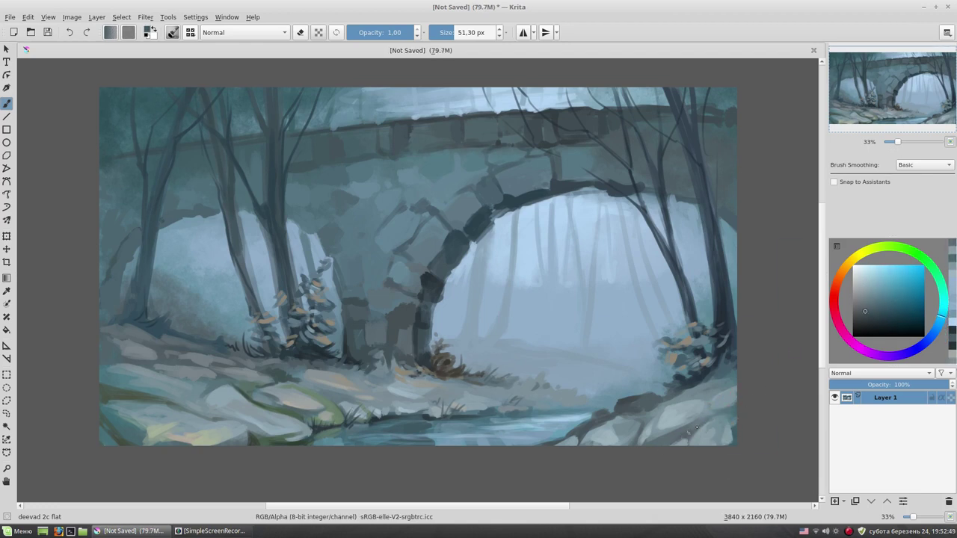
{"action": "left_click", "coordinate": [665, 413], "text": "ctrl"}
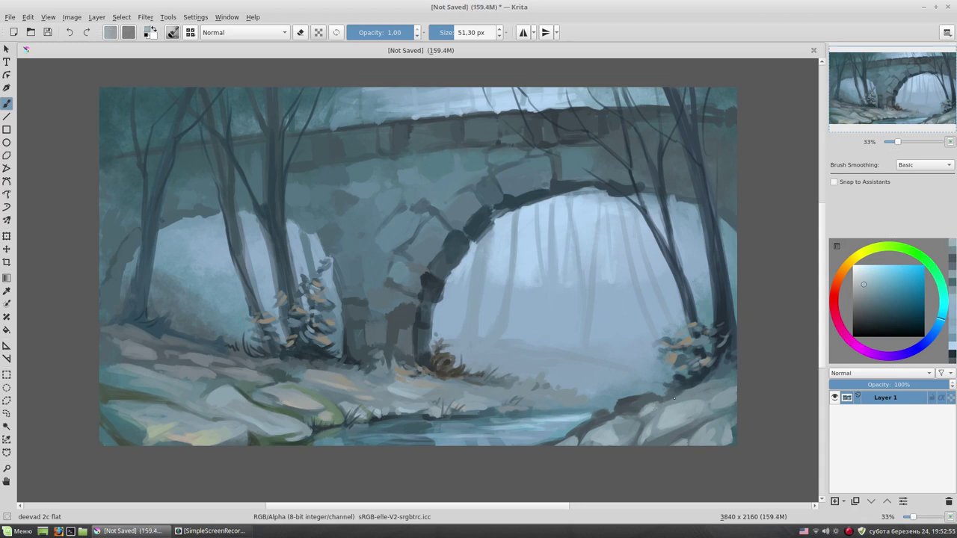
With a smaller brush, paint dark strokes on the water and grass at its edge, then enlarge to about 43 px.
{"action": "key", "text": "bracketleft"}
{"action": "key", "text": "bracketleft"}
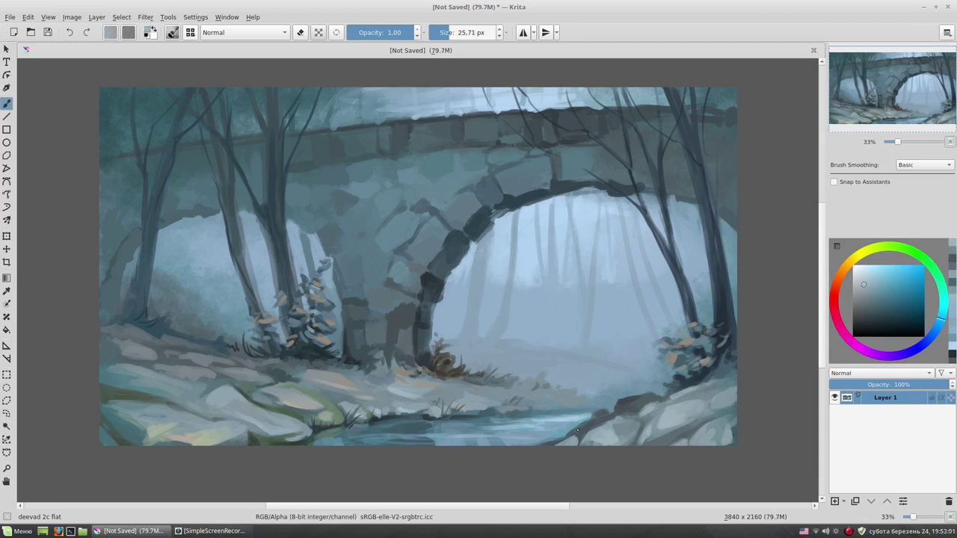
{"action": "left_click", "coordinate": [576, 420], "text": "ctrl"}
{"action": "mouse_move", "coordinate": [573, 412]}
{"action": "left_mouse_down"}
{"action": "mouse_move", "coordinate": [582, 430]}
{"action": "mouse_move", "coordinate": [550, 445]}
{"action": "mouse_move", "coordinate": [555, 423]}
{"action": "mouse_move", "coordinate": [563, 441]}
{"action": "left_mouse_up"}
{"action": "left_click", "coordinate": [623, 403], "text": "ctrl"}
{"action": "mouse_move", "coordinate": [616, 405]}
{"action": "left_mouse_down"}
{"action": "mouse_move", "coordinate": [607, 391]}
{"action": "mouse_move", "coordinate": [617, 395]}
{"action": "left_mouse_up"}
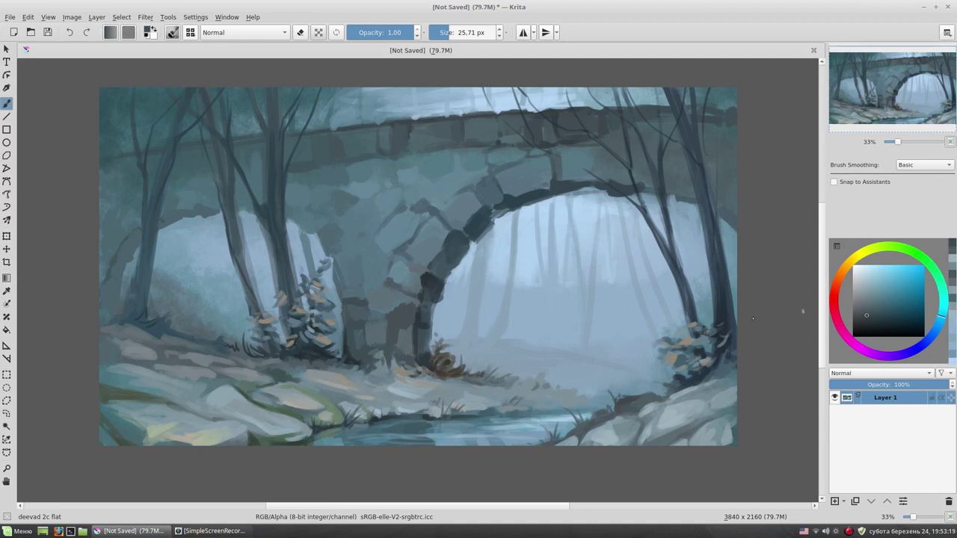
{"action": "left_click_drag", "start_coordinate": [753, 319], "coordinate": [773, 324]}
{"action": "left_click_drag", "start_coordinate": [449, 32], "coordinate": [453, 33]}
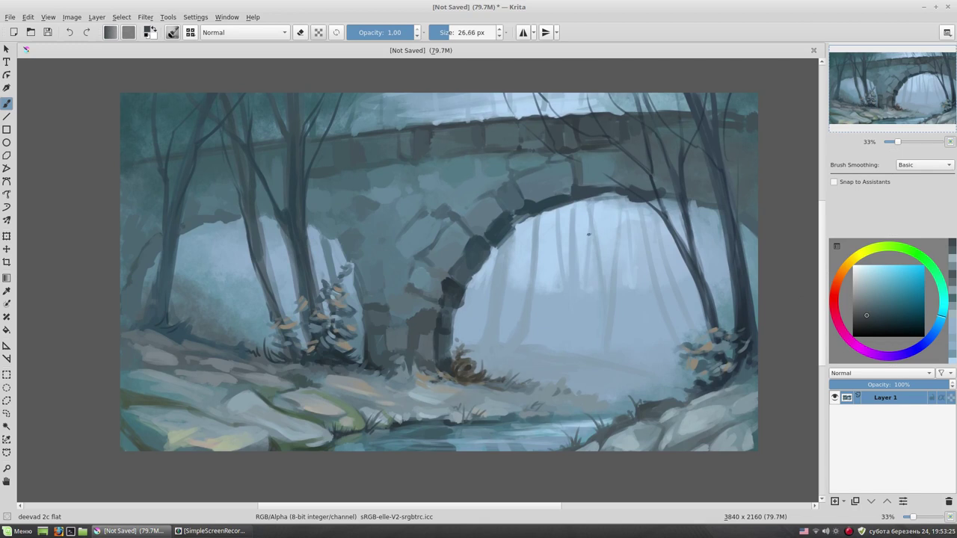
Sample a dark tone from the arch and darken the arch's inner edge.
{"action": "left_click", "coordinate": [508, 221], "text": "ctrl"}
{"action": "left_click_drag", "start_coordinate": [511, 227], "coordinate": [497, 247]}
{"action": "left_click_drag", "start_coordinate": [509, 206], "coordinate": [503, 215]}
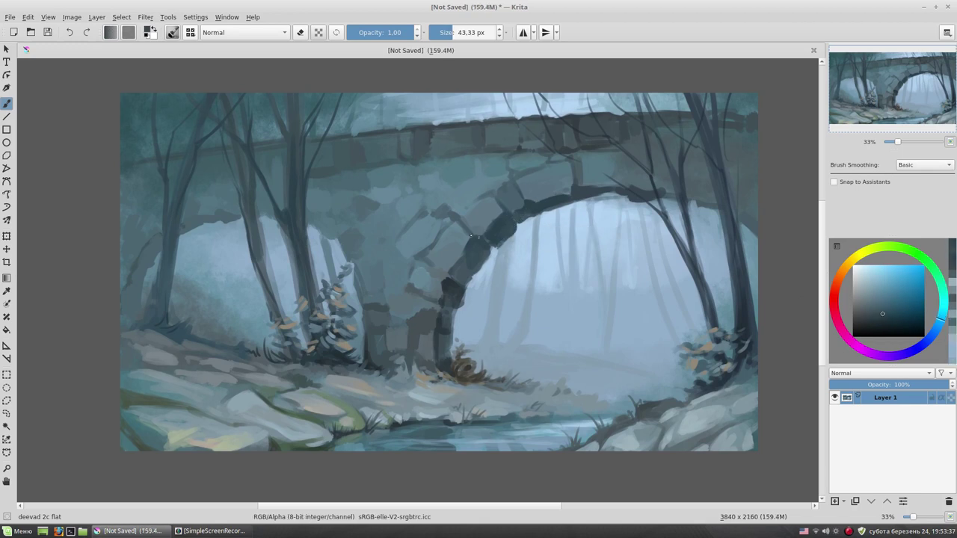
Shrink the brush to 19.69 px and paint thin dark twigs across the top and bridge.
{"action": "key", "text": "bracketleft"}
{"action": "key", "text": "bracketleft"}
{"action": "left_click", "coordinate": [295, 228], "text": "ctrl"}
{"action": "mouse_move", "coordinate": [329, 132]}
{"action": "left_mouse_down"}
{"action": "mouse_move", "coordinate": [395, 126]}
{"action": "mouse_move", "coordinate": [381, 93]}
{"action": "mouse_move", "coordinate": [516, 101]}
{"action": "mouse_move", "coordinate": [591, 94]}
{"action": "left_mouse_up"}
{"action": "left_click_drag", "start_coordinate": [560, 175], "coordinate": [605, 162]}
{"action": "left_click_drag", "start_coordinate": [486, 162], "coordinate": [558, 154]}
{"action": "left_click_drag", "start_coordinate": [464, 123], "coordinate": [458, 94]}
{"action": "left_click_drag", "start_coordinate": [514, 116], "coordinate": [505, 93]}
Add more thin branches to the upper-left trees and darken a left tree trunk.
{"action": "left_click_drag", "start_coordinate": [736, 109], "coordinate": [755, 93]}
{"action": "left_click_drag", "start_coordinate": [194, 133], "coordinate": [195, 112]}
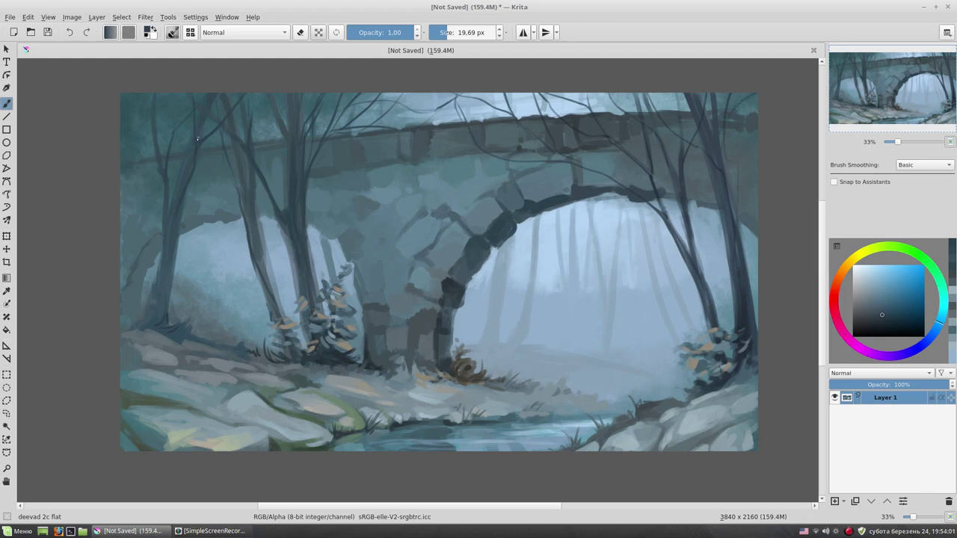
{"action": "left_click_drag", "start_coordinate": [255, 111], "coordinate": [289, 106]}
{"action": "mouse_move", "coordinate": [144, 152]}
{"action": "left_mouse_down"}
{"action": "mouse_move", "coordinate": [153, 119]}
{"action": "mouse_move", "coordinate": [185, 95]}
{"action": "left_mouse_up"}
{"action": "left_click_drag", "start_coordinate": [166, 132], "coordinate": [174, 109]}
{"action": "left_click_drag", "start_coordinate": [253, 120], "coordinate": [274, 93]}
{"action": "left_click_drag", "start_coordinate": [281, 228], "coordinate": [298, 272]}
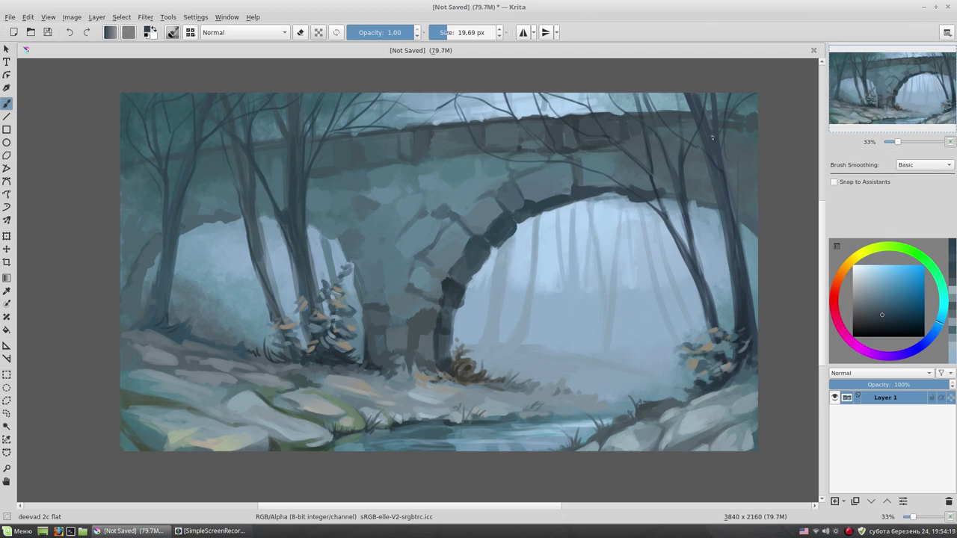
Paint a few more thin twigs along the top edge on the right.
{"action": "left_click_drag", "start_coordinate": [690, 144], "coordinate": [692, 121]}
{"action": "left_click_drag", "start_coordinate": [626, 112], "coordinate": [616, 94]}
{"action": "left_click_drag", "start_coordinate": [657, 106], "coordinate": [648, 94]}
{"action": "left_click_drag", "start_coordinate": [610, 106], "coordinate": [584, 94]}
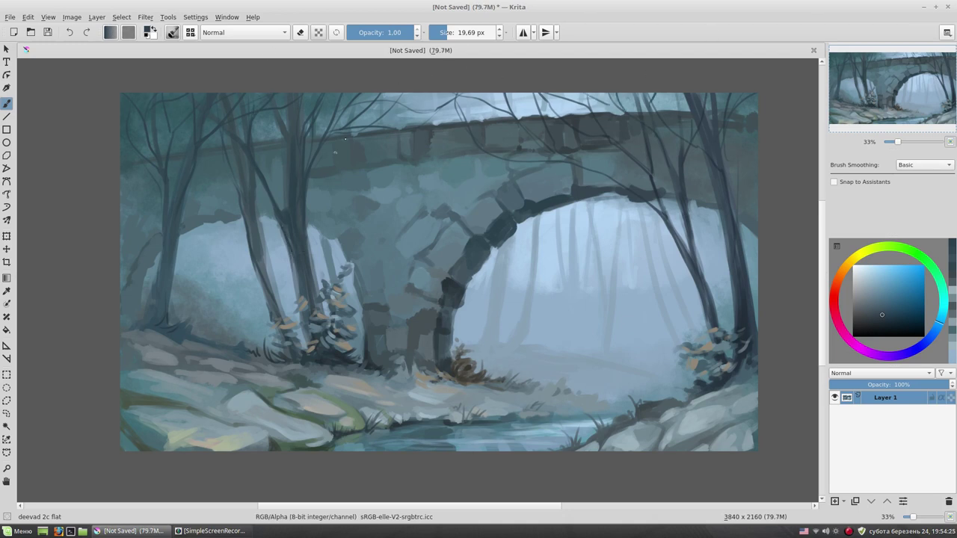